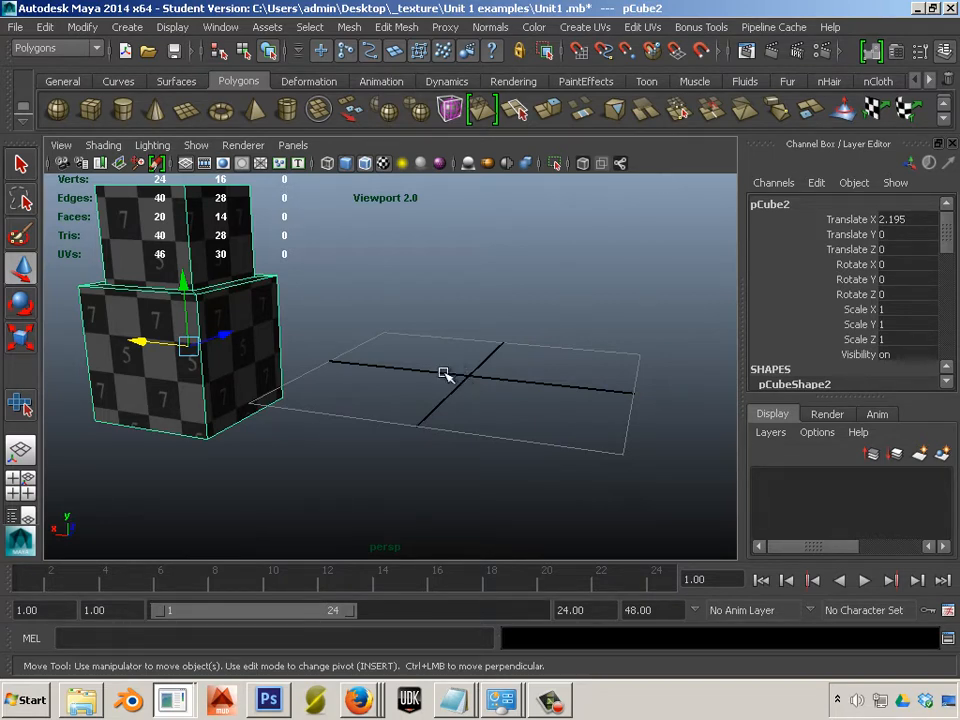
left_click_drag(444, 375, 440, 405, "alt")
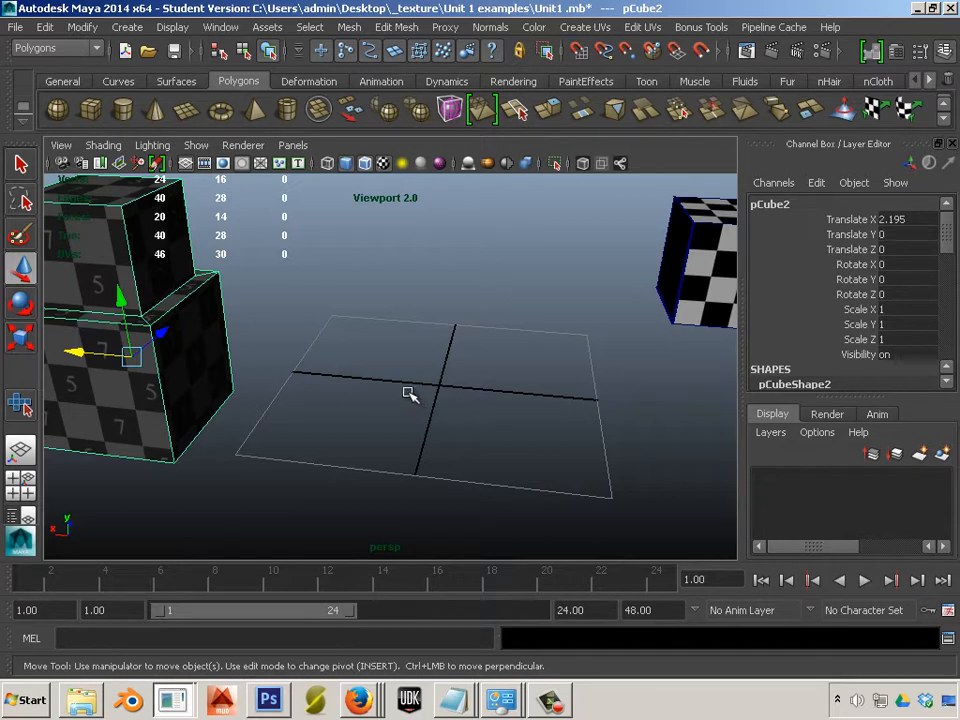
right_click_drag(433, 392, 442, 418, "alt")
middle_click_drag(442, 418, 411, 409, "alt")
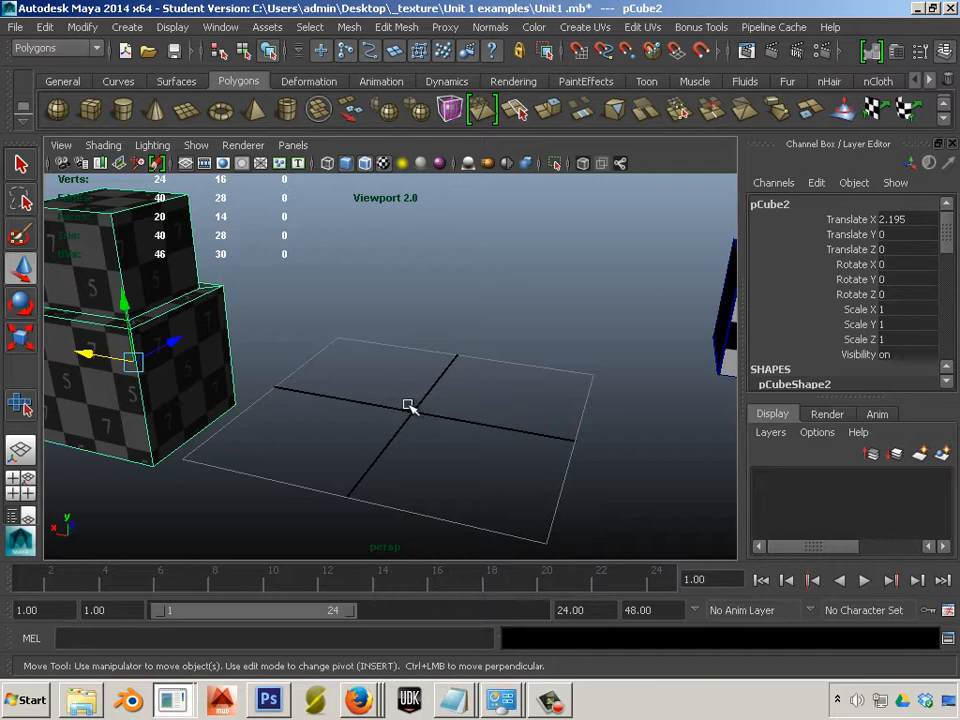
scroll(408, 405, "down", 3)
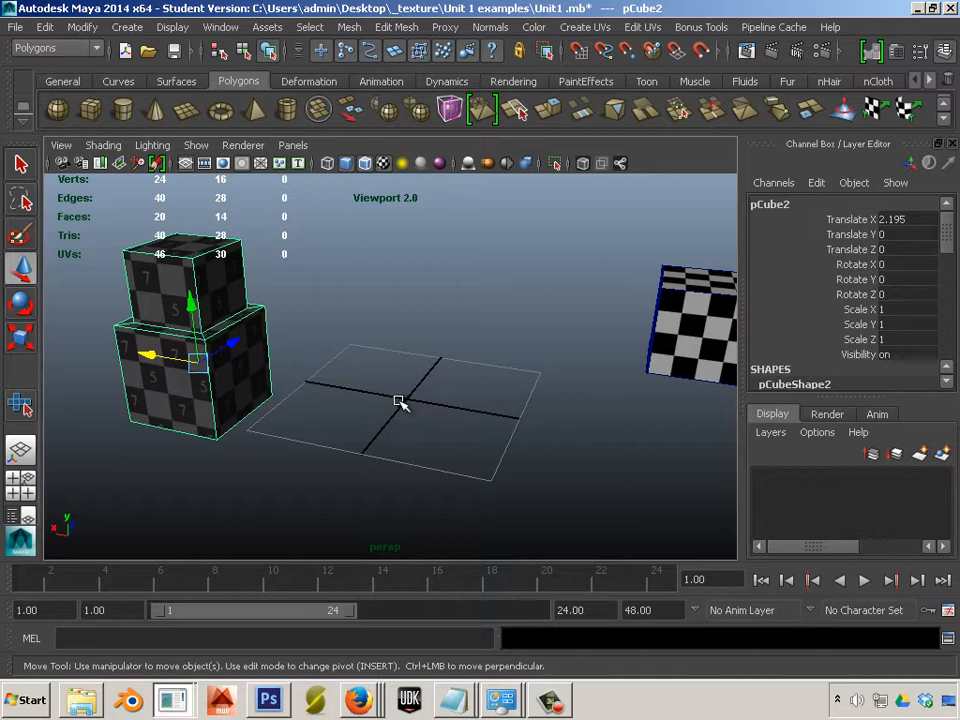
scroll(399, 401, "up", 2)
middle_click_drag(399, 401, 531, 456, "alt")
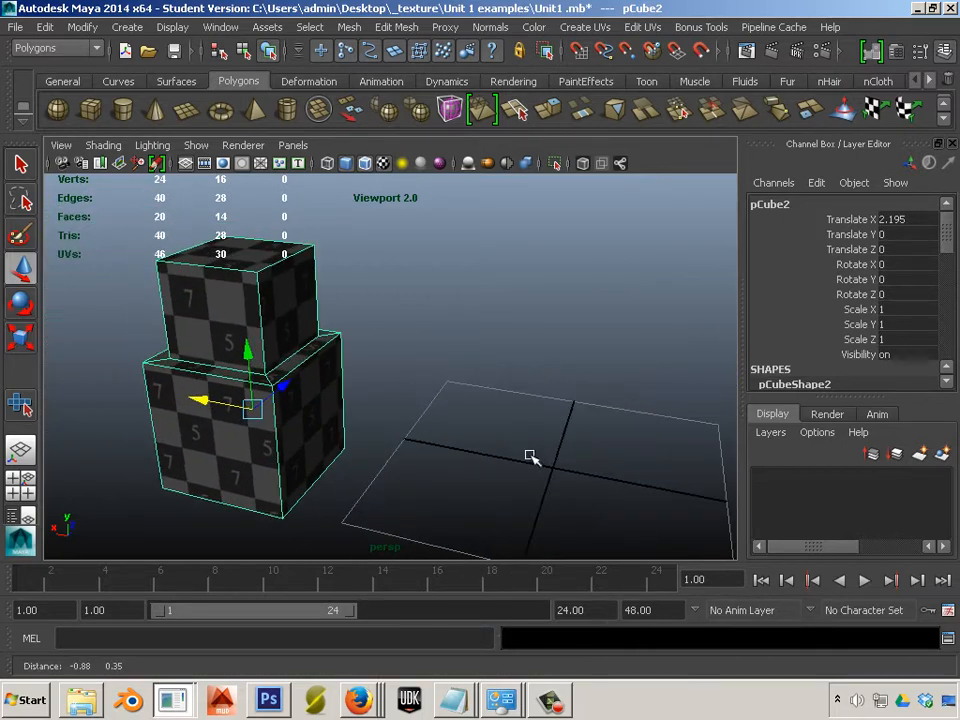
right_click_drag(531, 456, 412, 431, "alt")
middle_click_drag(412, 431, 396, 433, "alt")
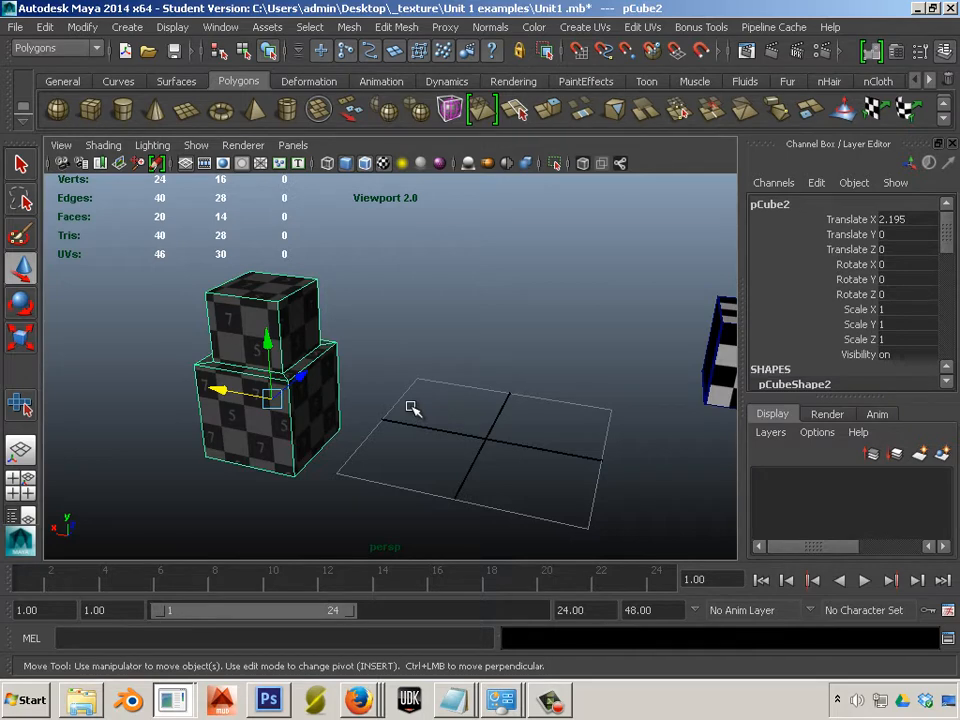
right_click_drag(452, 418, 519, 443, "alt")
middle_click_drag(519, 443, 484, 425, "alt")
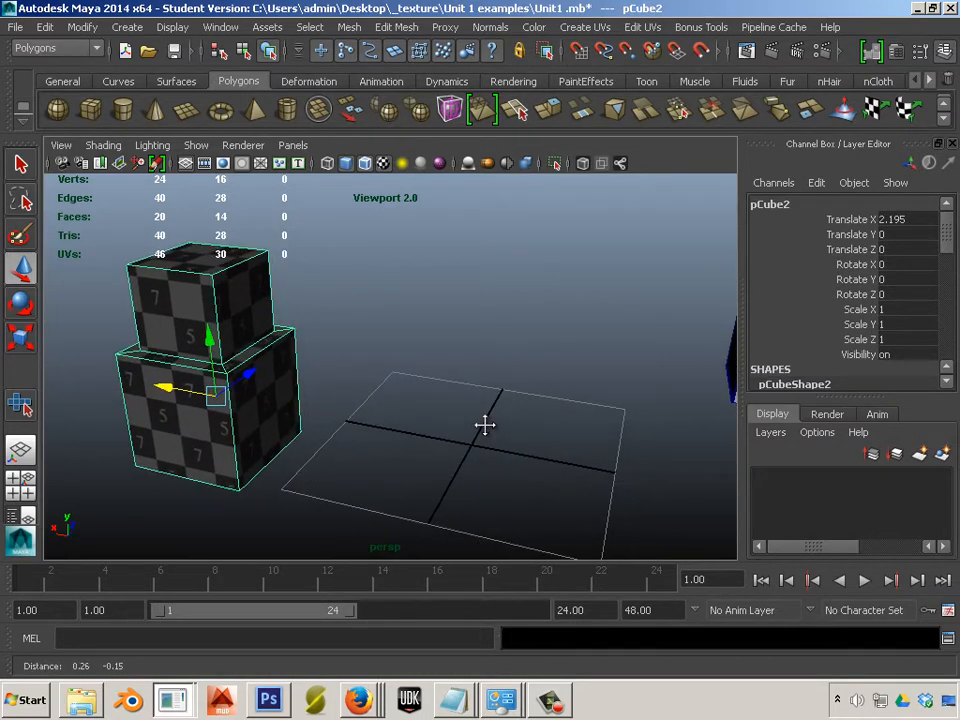
right_click_drag(484, 425, 461, 444, "alt")
left_click_drag(461, 444, 478, 432, "alt")
right_click_drag(478, 432, 471, 420, "alt")
- Clear the selection and create a default polygon cube at the grid origin
left_click(527, 479)
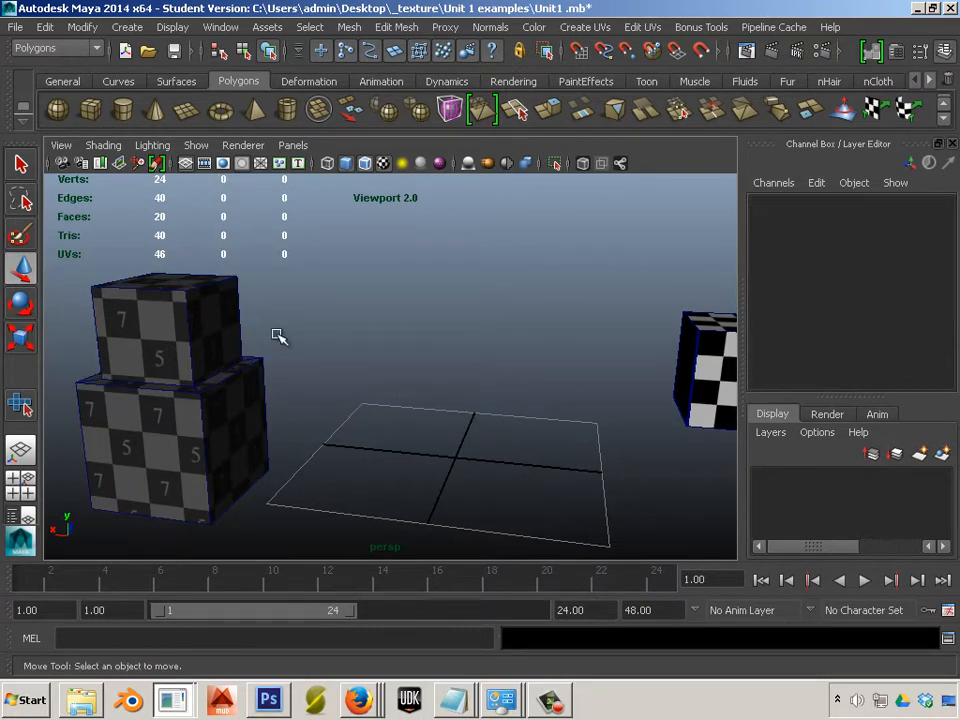
left_click(94, 108)
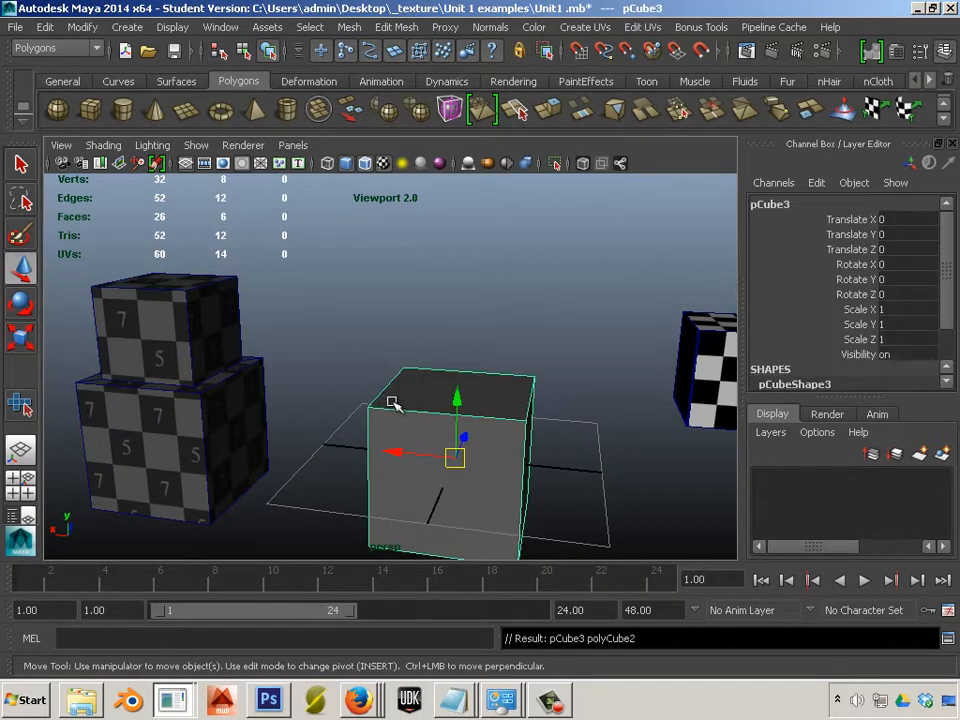
right_click_drag(298, 304, 427, 358, "alt")
left_click_drag(427, 358, 388, 343, "alt")
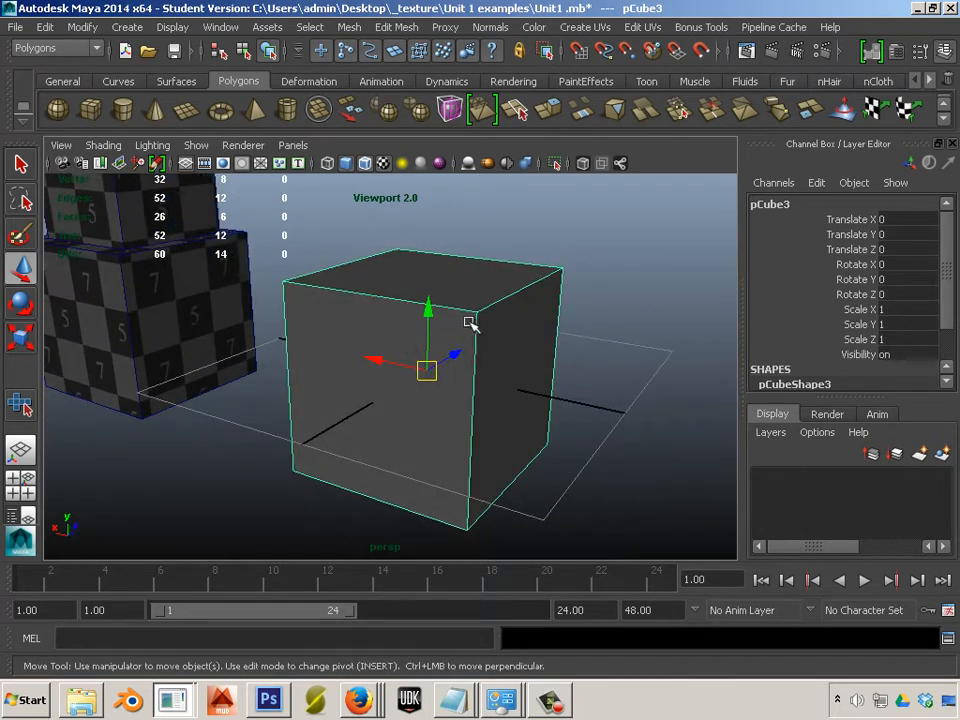
- Assign the existing lambert3 numbered-checker material from the Hypershade to the new cube and move the Hypershade window aside
left_click(220, 27)
mouse_move(232, 76)
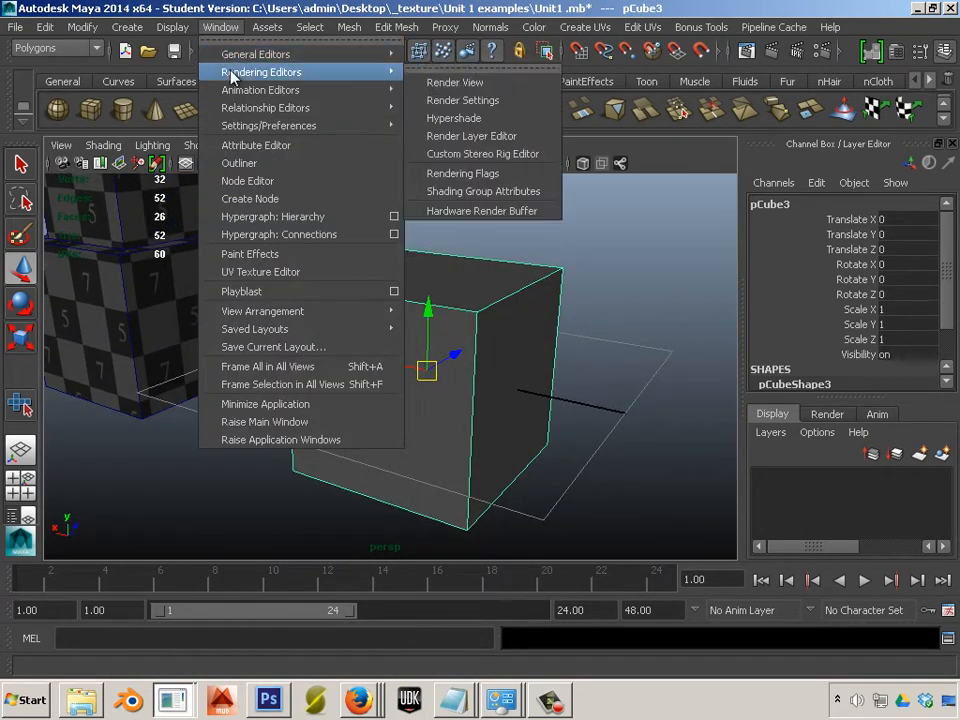
left_click(456, 118)
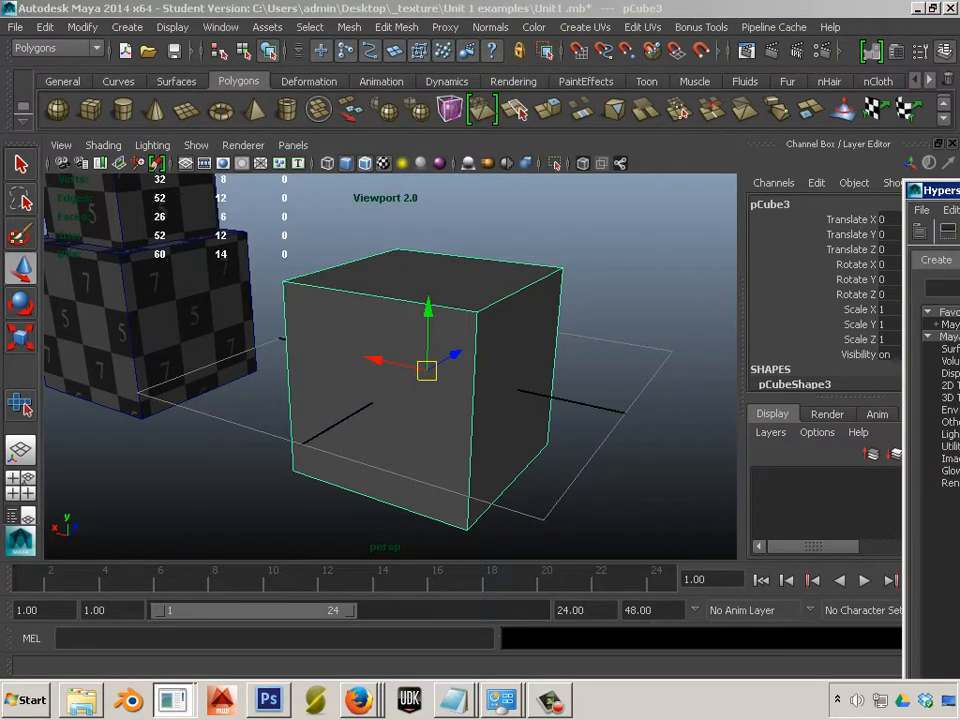
left_click_drag(956, 209, 774, 265)
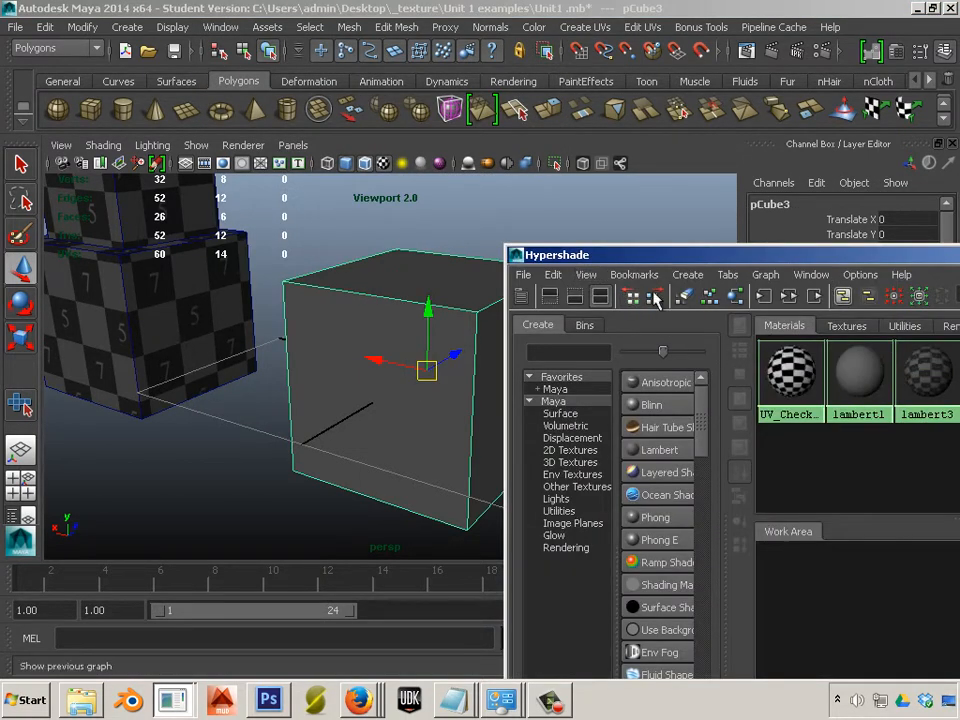
left_click(846, 327)
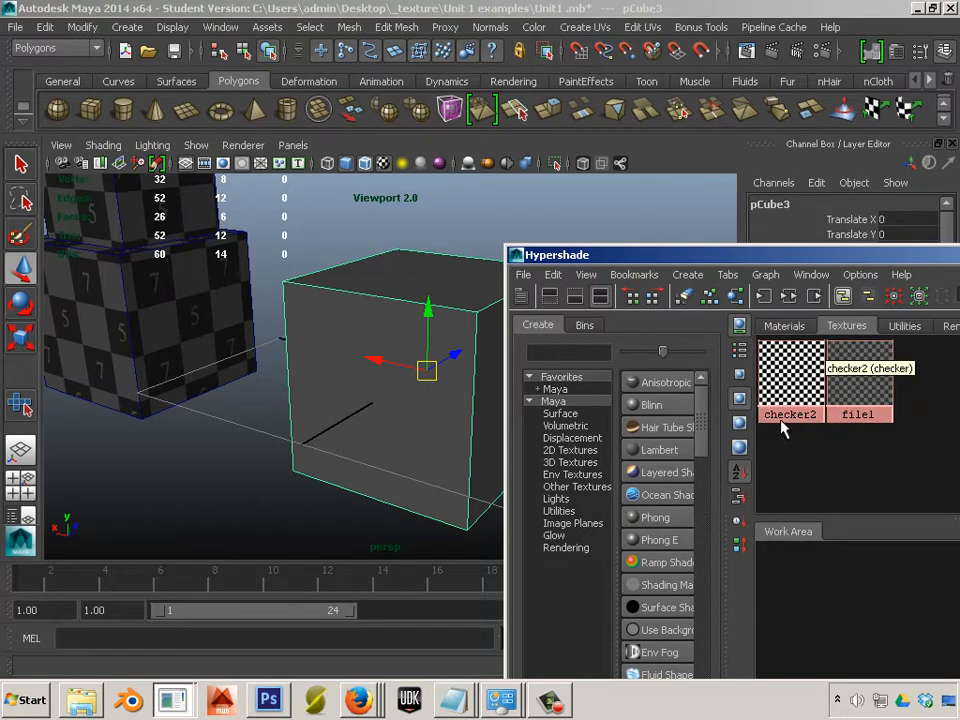
left_click(784, 326)
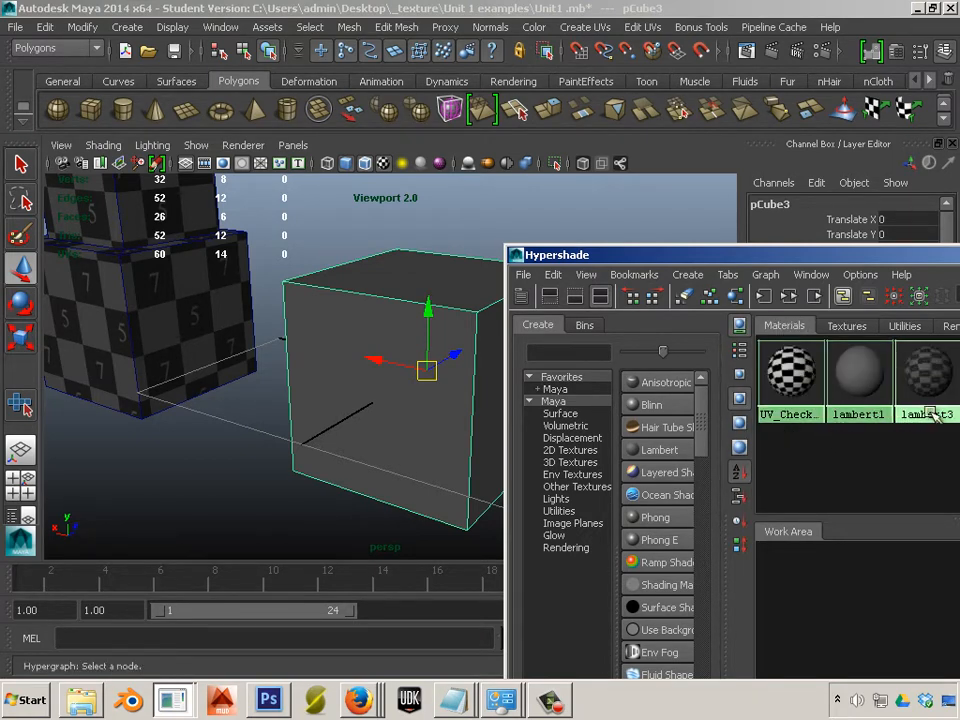
middle_click_drag(926, 388, 452, 336)
left_click_drag(622, 257, 958, 284)
left_click_drag(548, 355, 516, 354, "alt")
middle_click_drag(482, 328, 505, 309, "alt")
left_click_drag(505, 309, 548, 333, "alt")
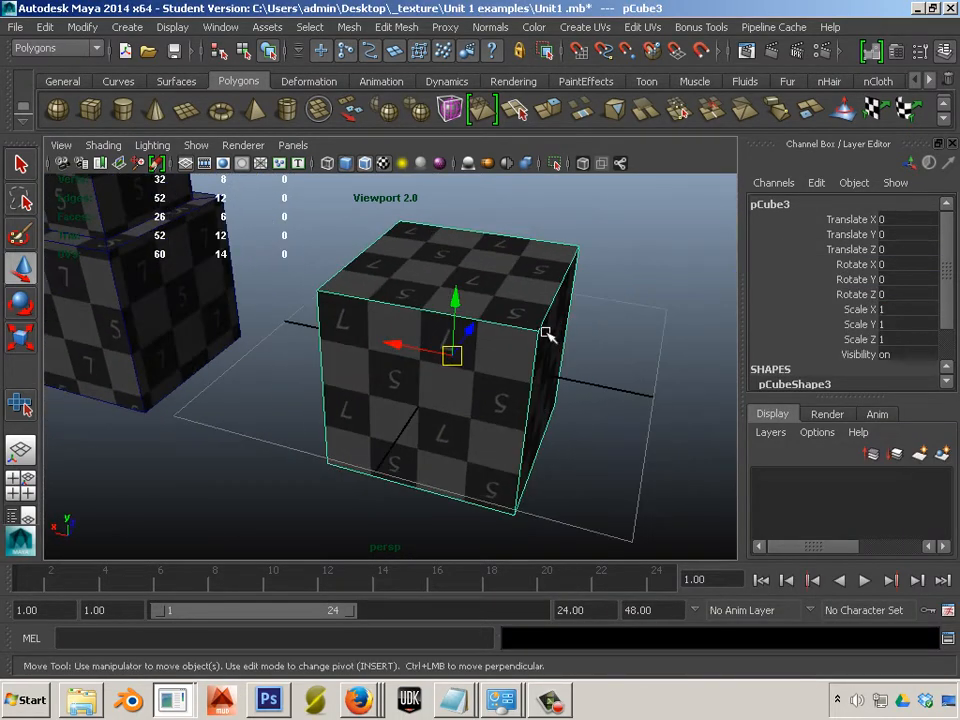
- Apply a cylindrical UV mapping to the new cube and deselect it
left_click(586, 27)
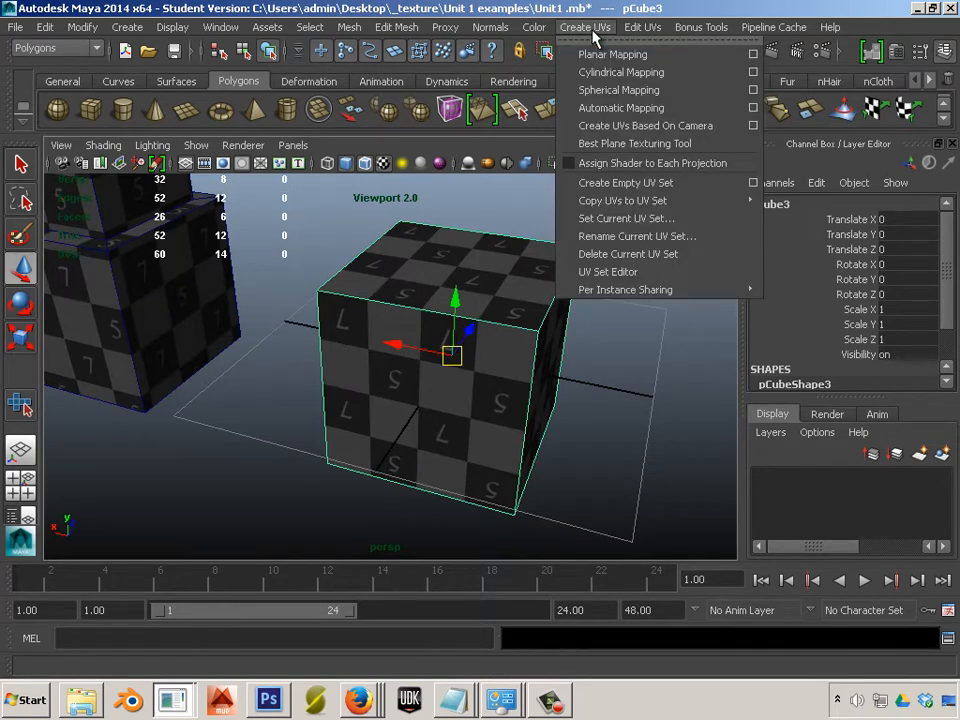
left_click(608, 82)
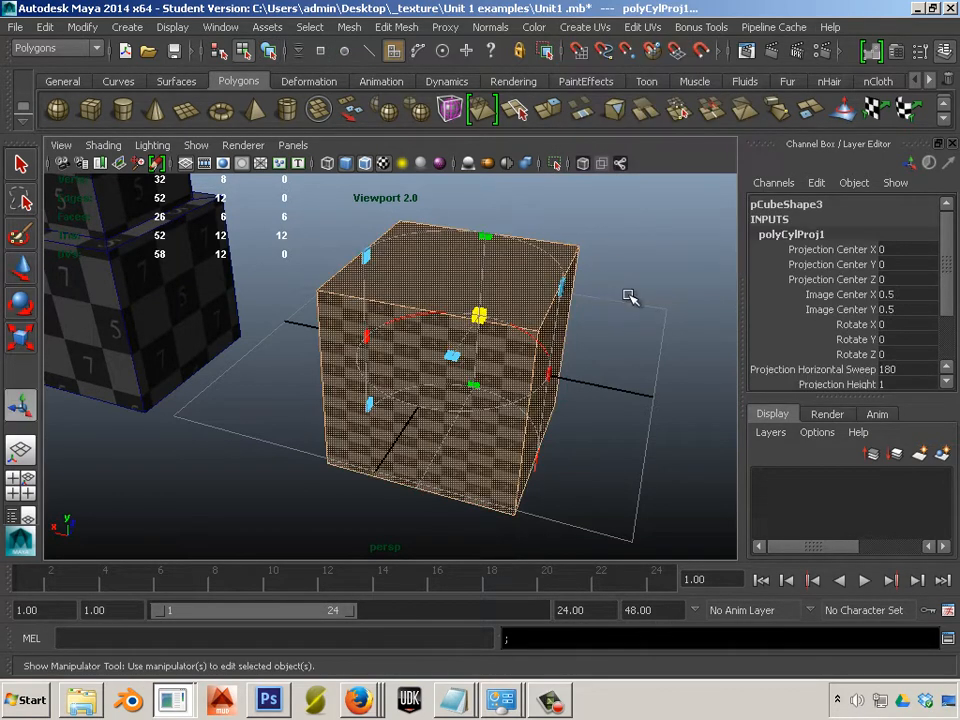
left_click(604, 377)
left_click_drag(604, 377, 600, 327, "alt")
right_click_drag(600, 327, 654, 364, "alt")
left_click_drag(654, 364, 532, 378, "alt")
right_click_drag(532, 378, 555, 399, "alt")
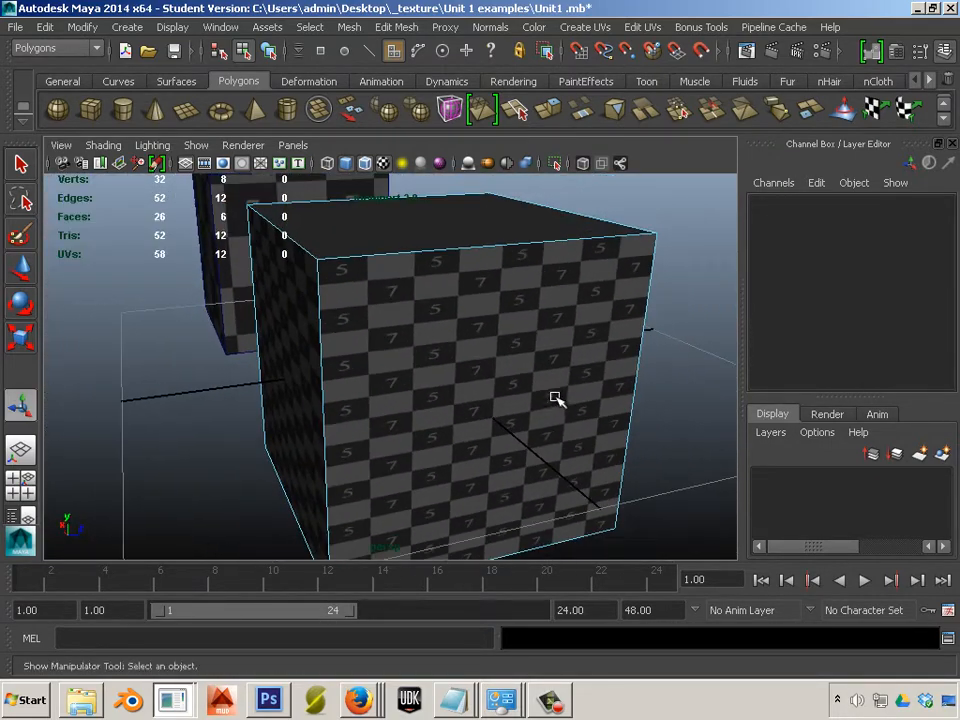
- Select one side face of the cube to check its mapping, and return to object selection with the whole cube selected
left_click_drag(555, 399, 418, 330, "alt")
right_click_drag(418, 330, 421, 368)
left_click(450, 358)
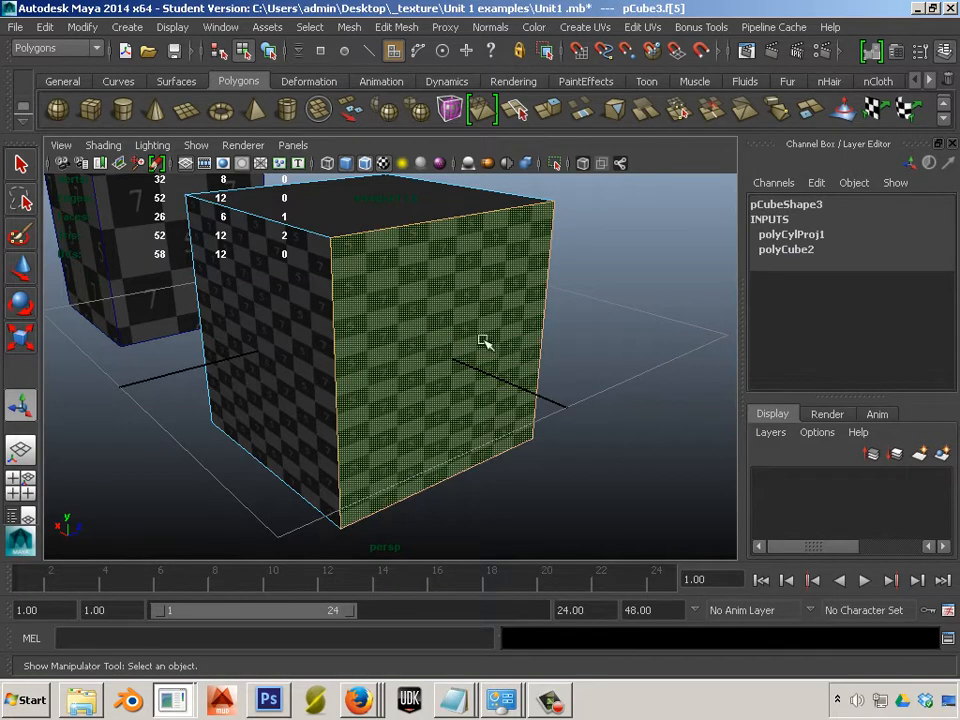
left_click_drag(412, 313, 483, 313, "alt")
right_click_drag(467, 304, 514, 275)
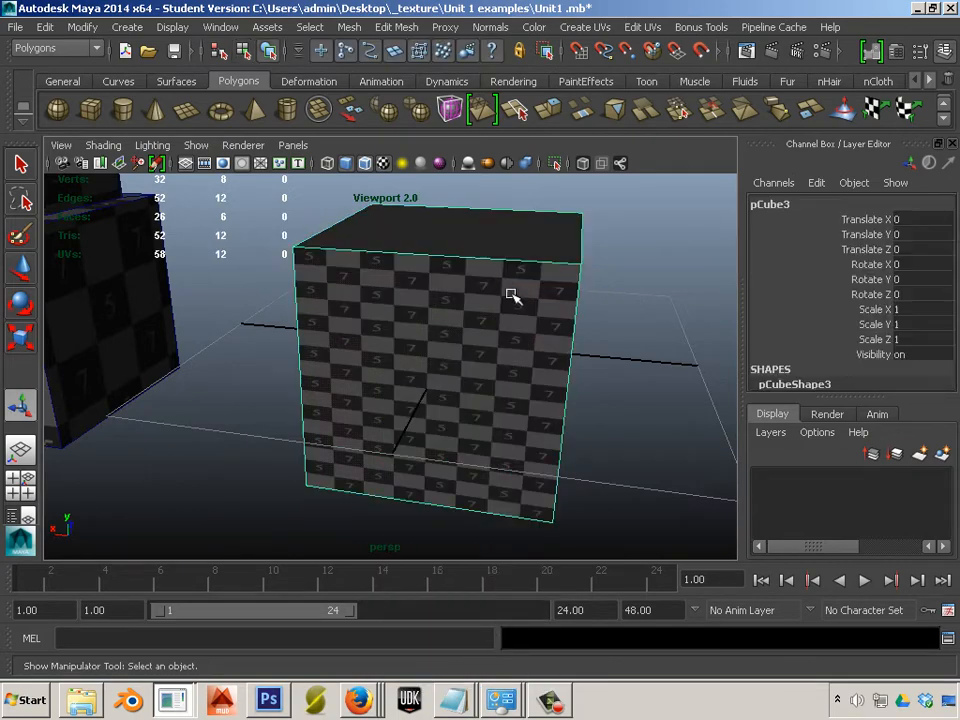
left_click_drag(514, 294, 521, 338, "alt")
middle_click_drag(521, 338, 490, 316, "alt")
- Bring the UV Texture Editor into view and examine the cube's cylindrical UV layout against the 0 to 1 texture space
left_click_drag(959, 61, 543, 63)
scroll(595, 208, "down", 4)
middle_click_drag(703, 332, 632, 297, "alt")
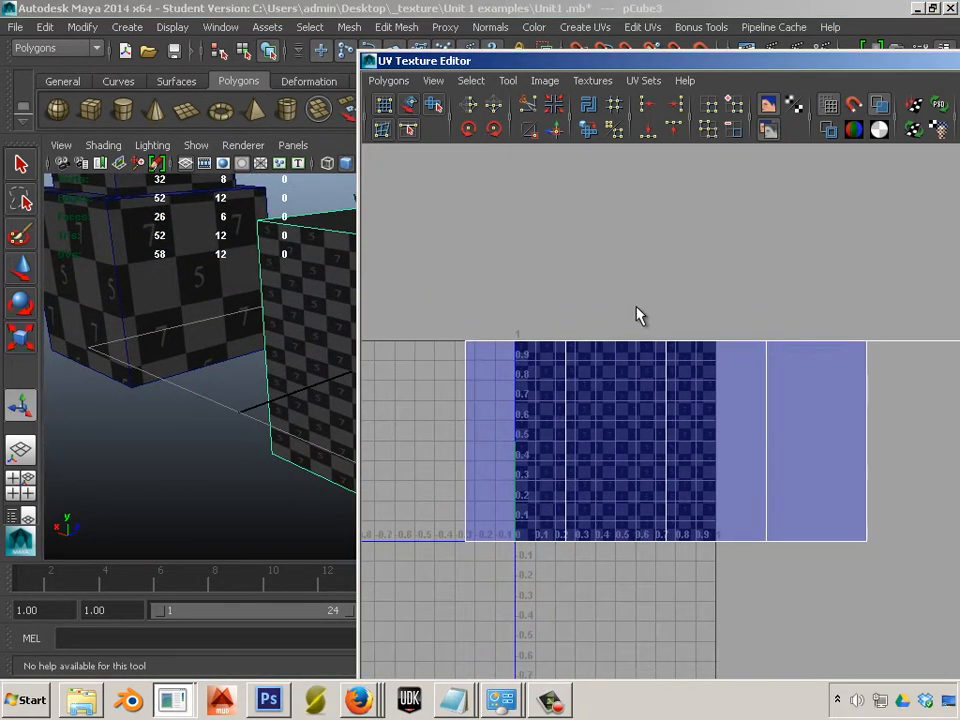
scroll(654, 393, "down", 3)
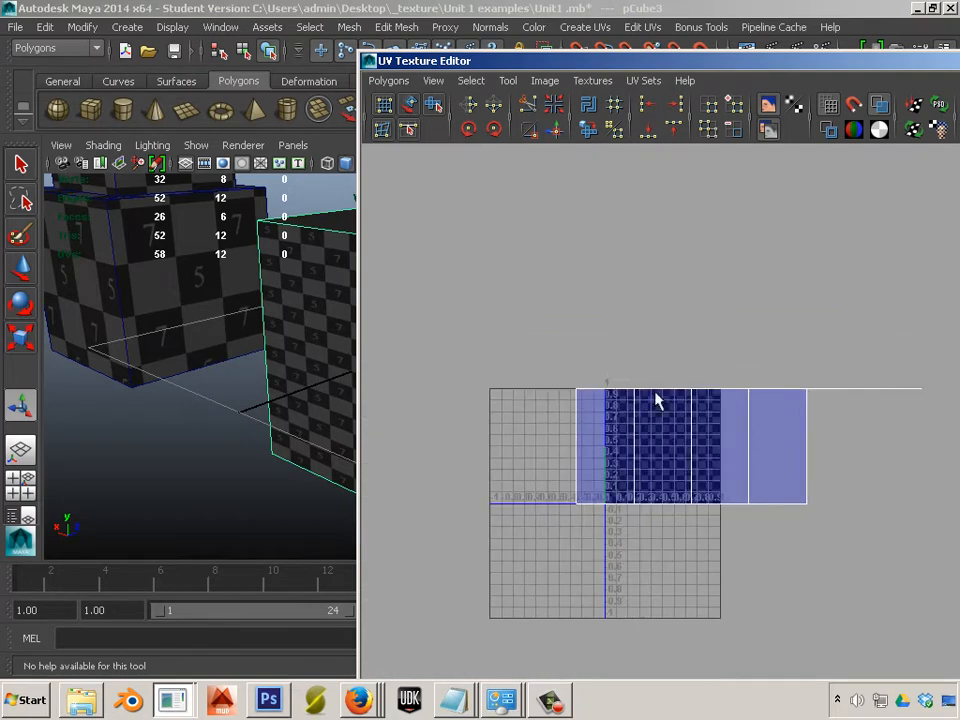
middle_click_drag(690, 424, 533, 424, "alt")
scroll(745, 418, "up", 1)
scroll(745, 425, "up", 3)
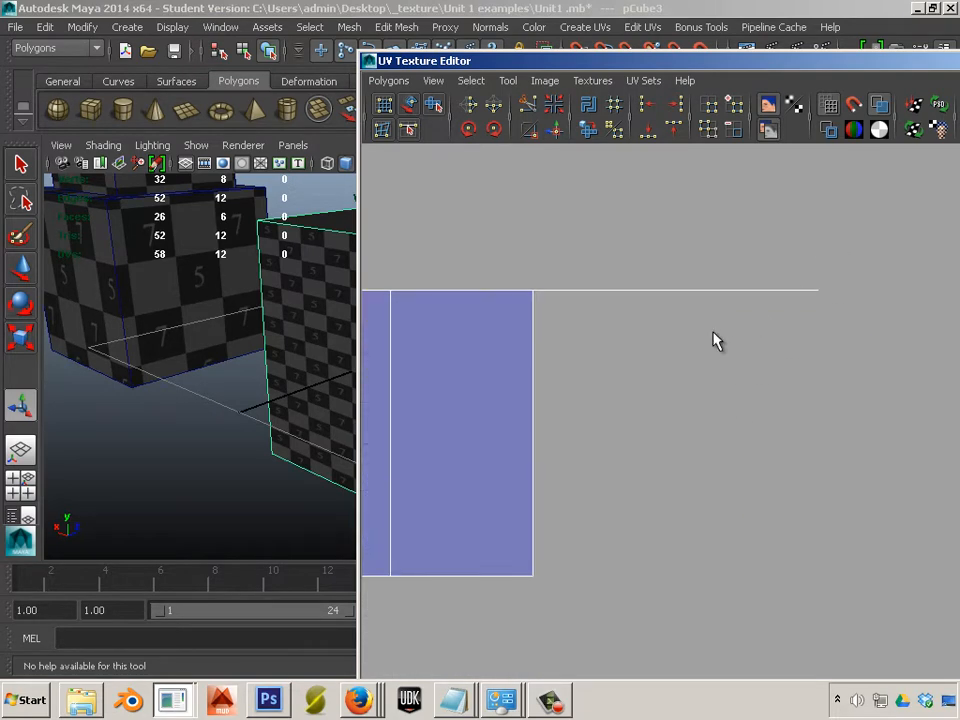
middle_click_drag(484, 354, 707, 392, "alt")
scroll(556, 387, "down", 1)
middle_click_drag(556, 393, 671, 332, "alt")
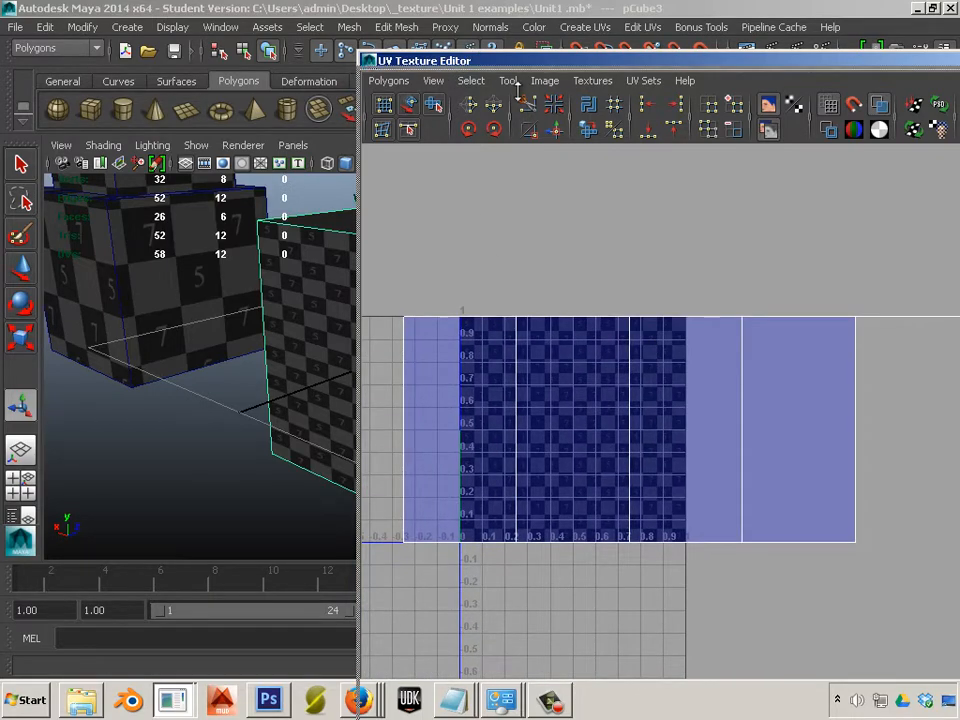
- Apply a planar UV mapping to the cube with the viewport and the UV Texture Editor side by side, and clear the selection
left_click_drag(510, 62, 648, 113)
left_click_drag(336, 198, 356, 245, "alt")
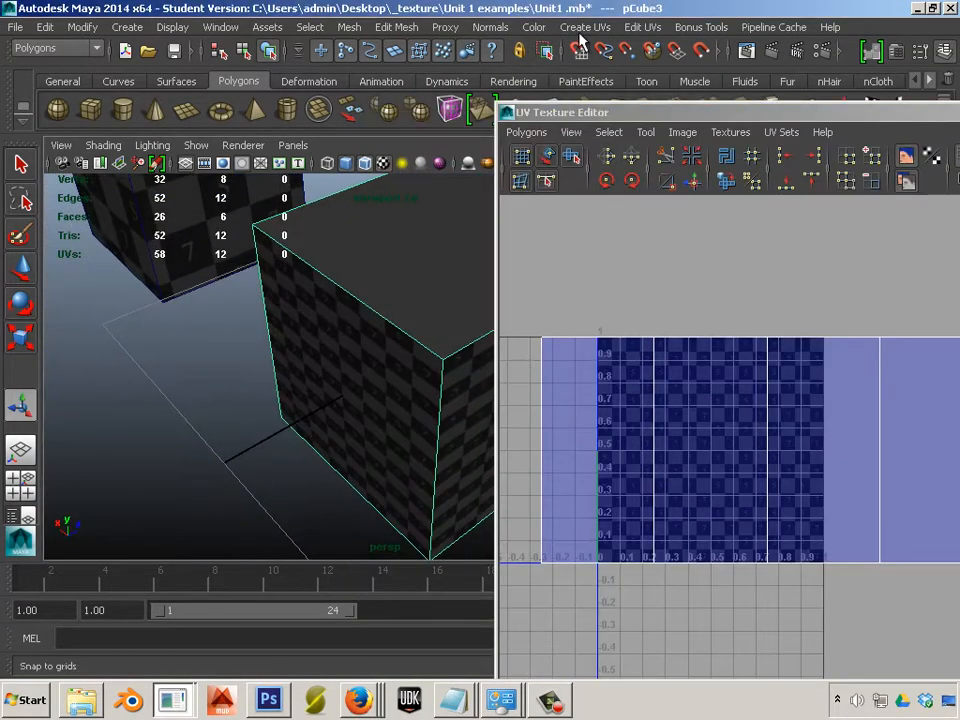
left_click(586, 29)
left_click(587, 56)
left_click(675, 232)
- Examine the cube's planar UV layout and how the checker texture falls on its different sides
middle_click_drag(626, 332, 578, 323, "alt")
scroll(723, 387, "up", 2)
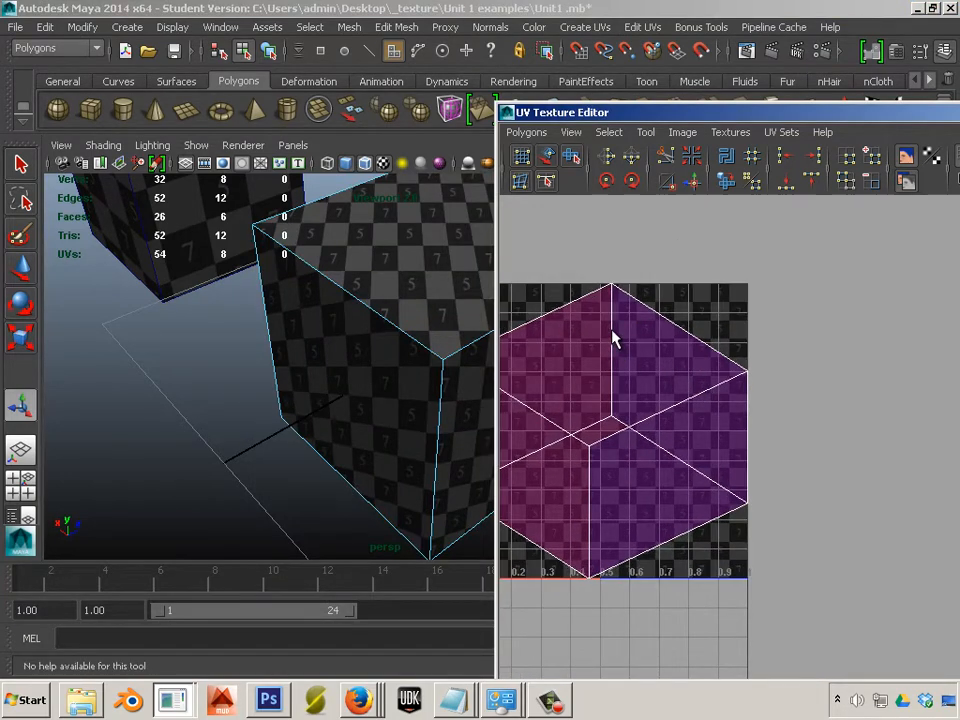
middle_click_drag(613, 375, 585, 364, "alt")
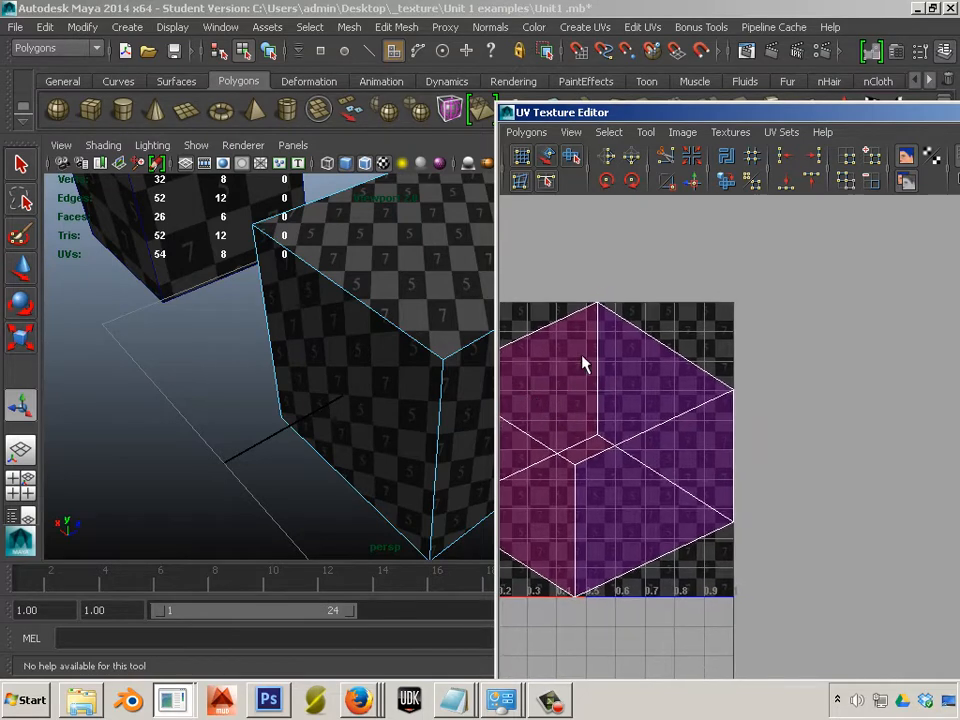
middle_click_drag(643, 511, 740, 456, "alt")
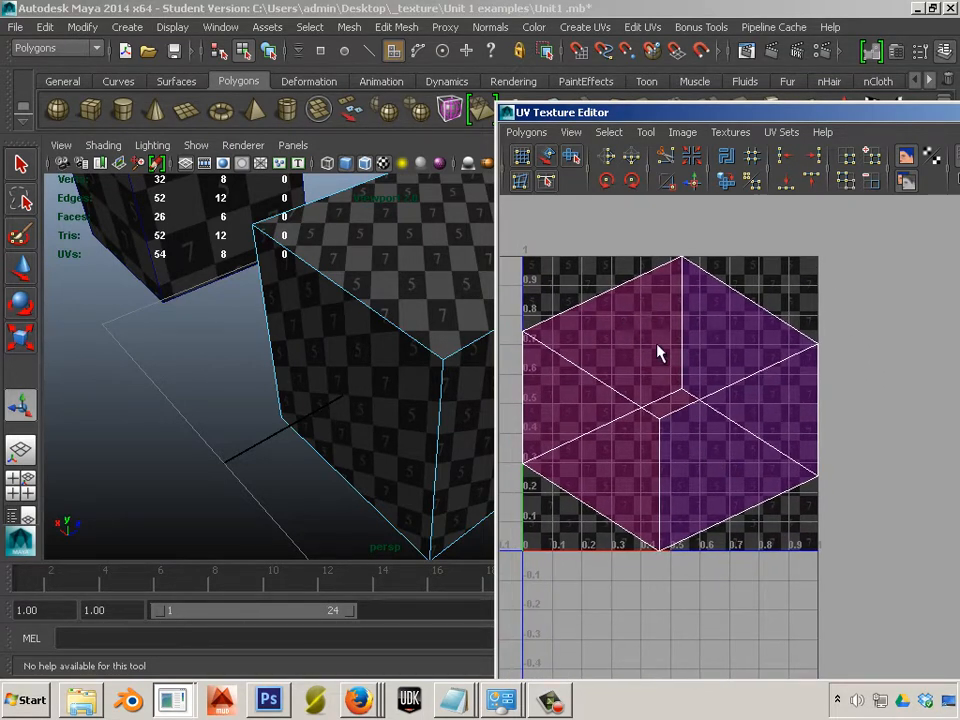
left_click_drag(446, 453, 304, 446, "alt")
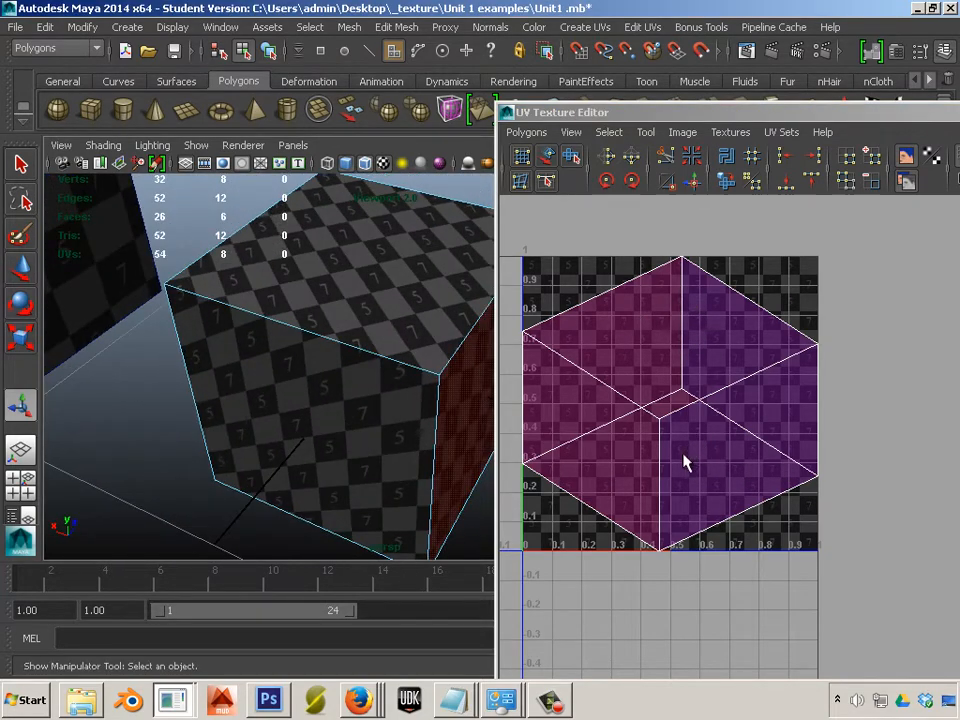
left_click_drag(289, 452, 325, 430, "alt")
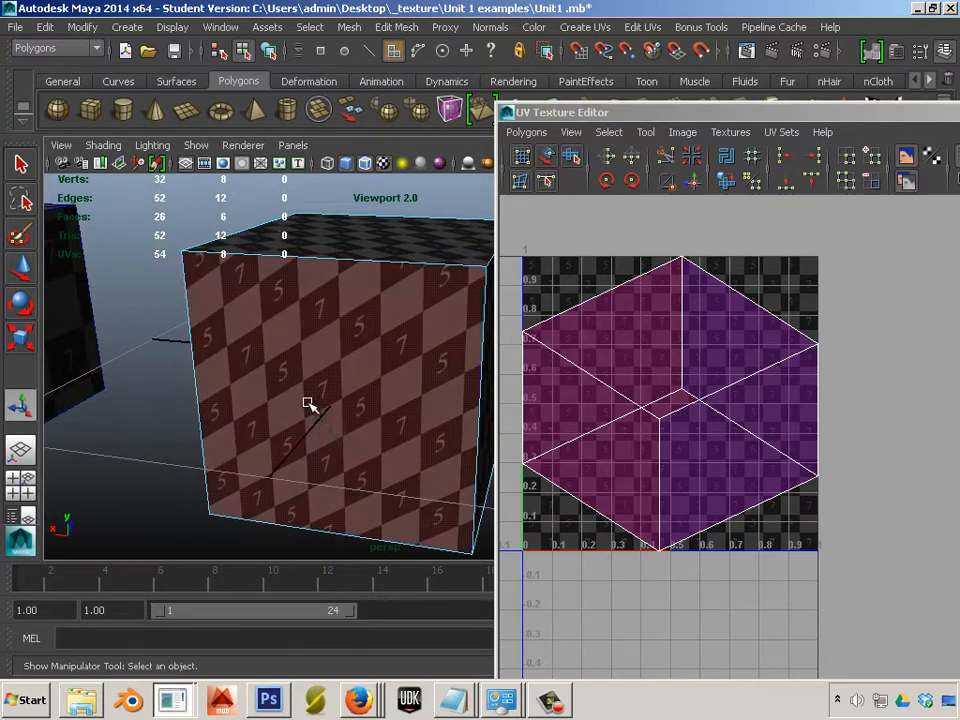
left_click_drag(338, 379, 272, 388, "alt")
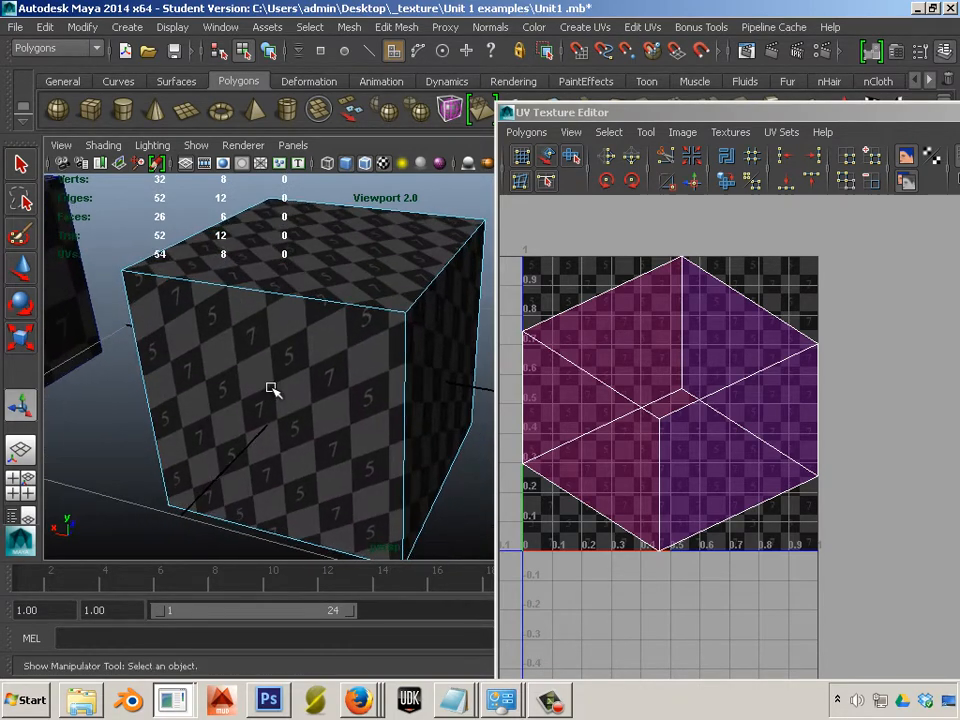
mouse_move(272, 388)
right_mouse_down("alt")
mouse_move(332, 401)
mouse_move(271, 396)
right_mouse_up("alt")
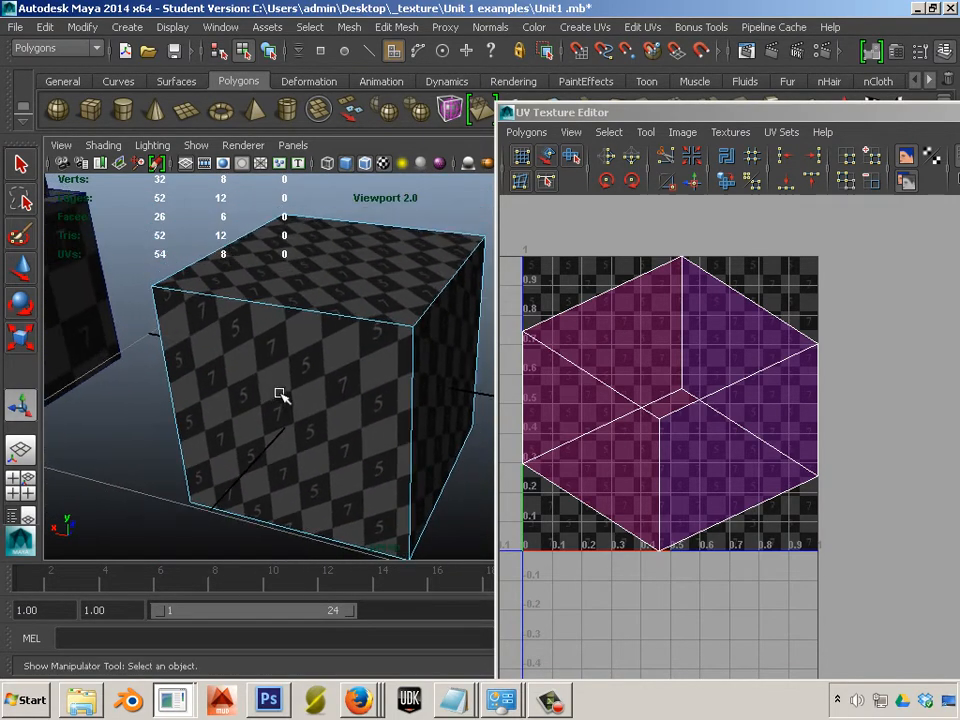
left_click_drag(279, 394, 350, 329, "alt")
right_click_drag(350, 329, 349, 371, "alt")
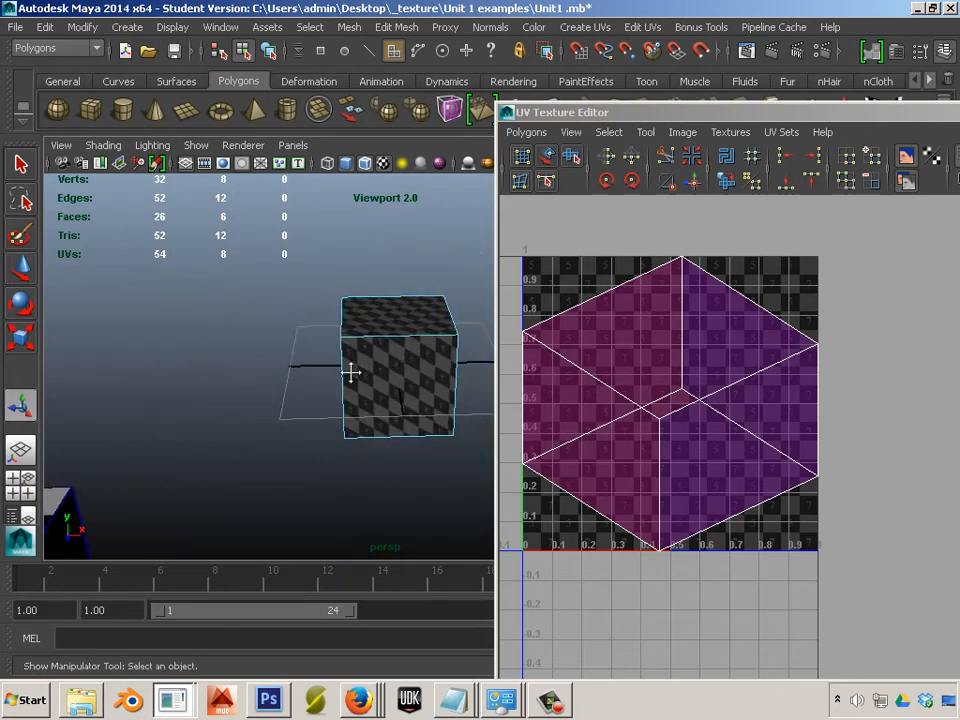
- Bring up the planar mapping options for the selected cube and reset them to their defaults
left_click_drag(349, 371, 328, 336, "alt")
right_click_drag(328, 336, 424, 300, "alt")
left_click(568, 29)
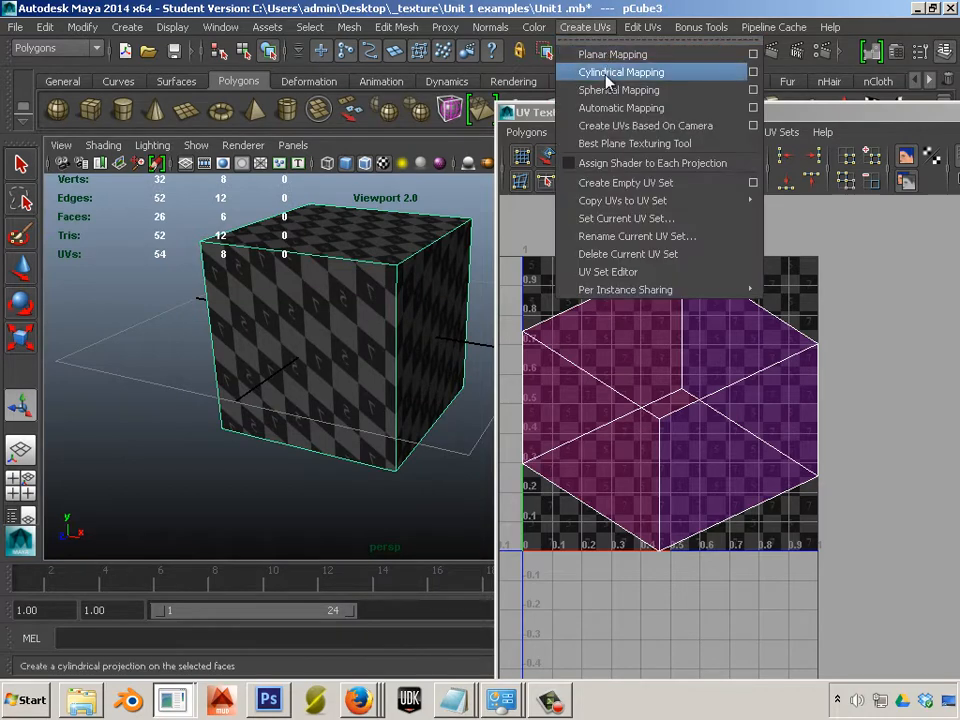
left_click(753, 55)
left_click_drag(585, 234, 806, 214)
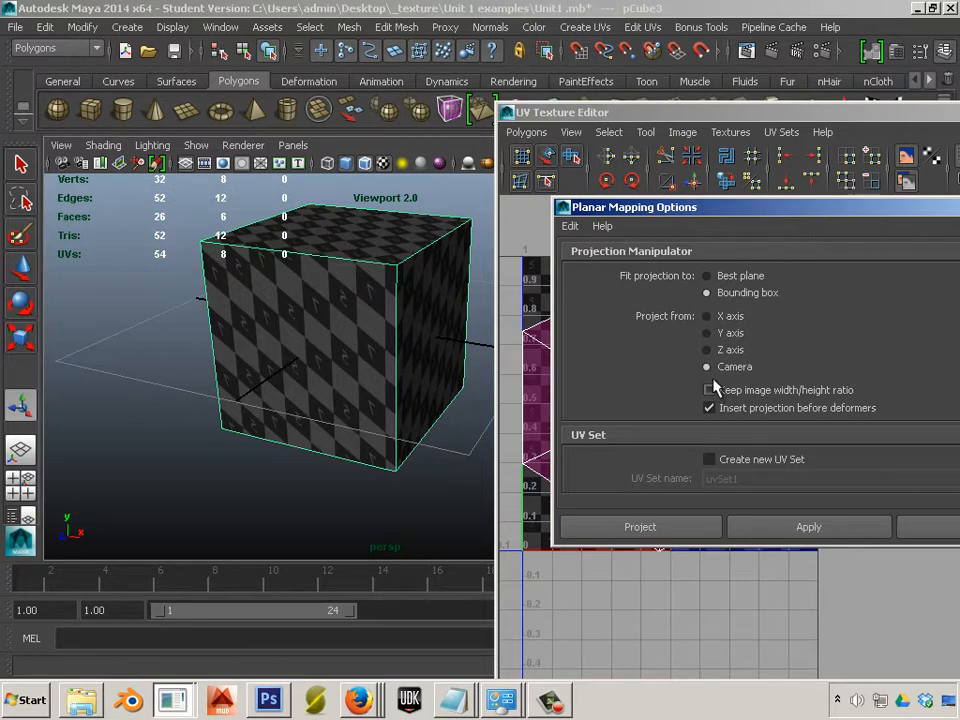
left_click(571, 228)
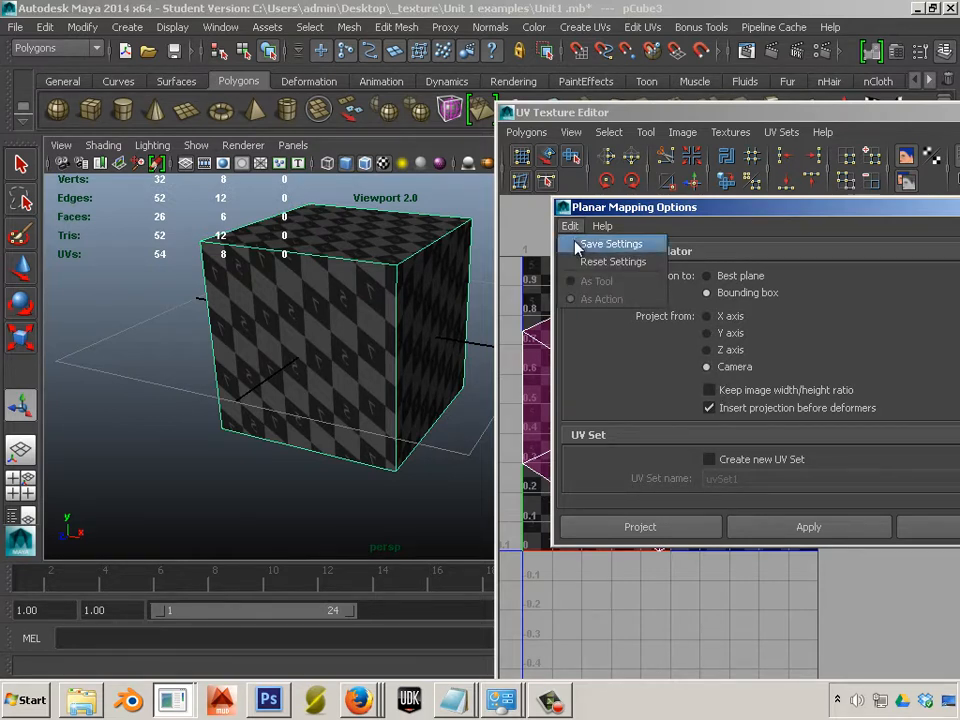
left_click(600, 261)
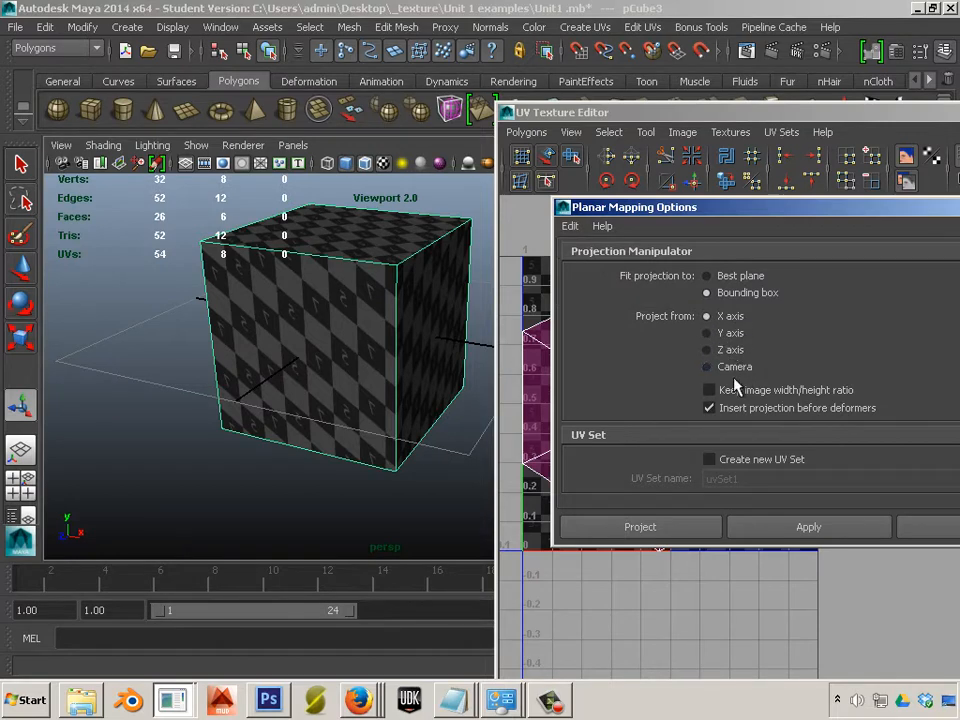
- Apply a planar UV mapping to the cube projected from the camera and fitted to the bounding box, and clear the selection
left_click(780, 528)
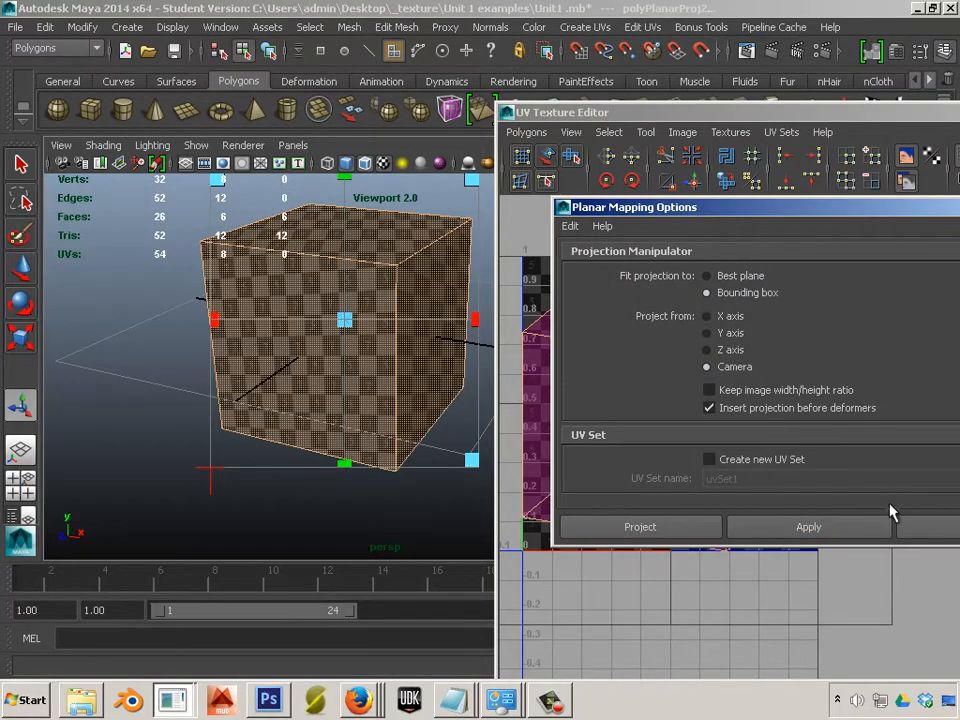
left_click(921, 526)
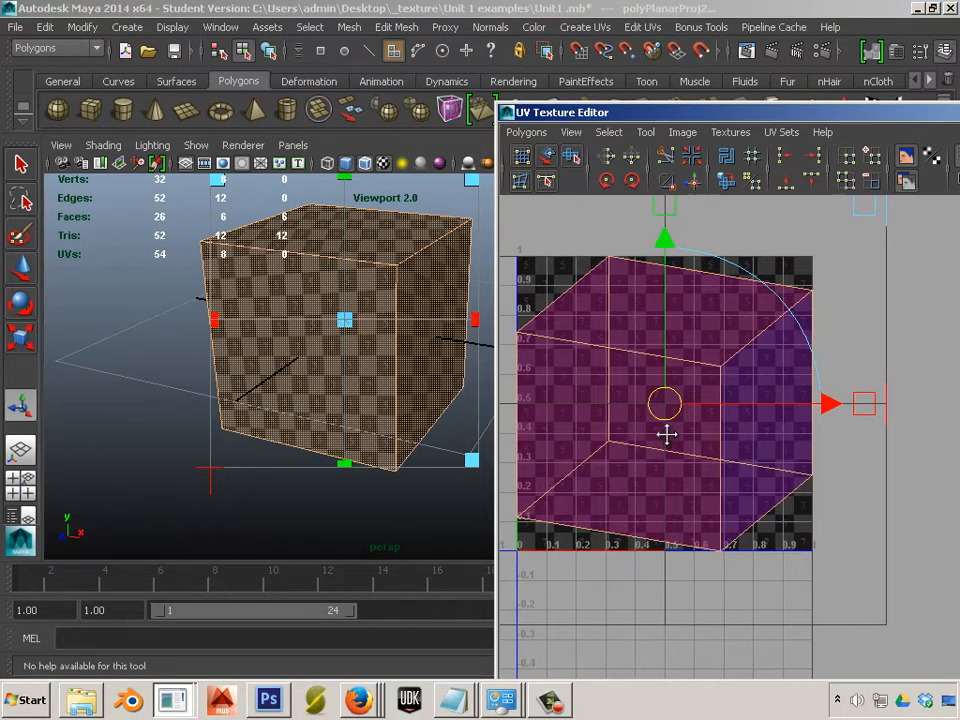
middle_click_drag(667, 435, 714, 421, "alt")
left_click(407, 531)
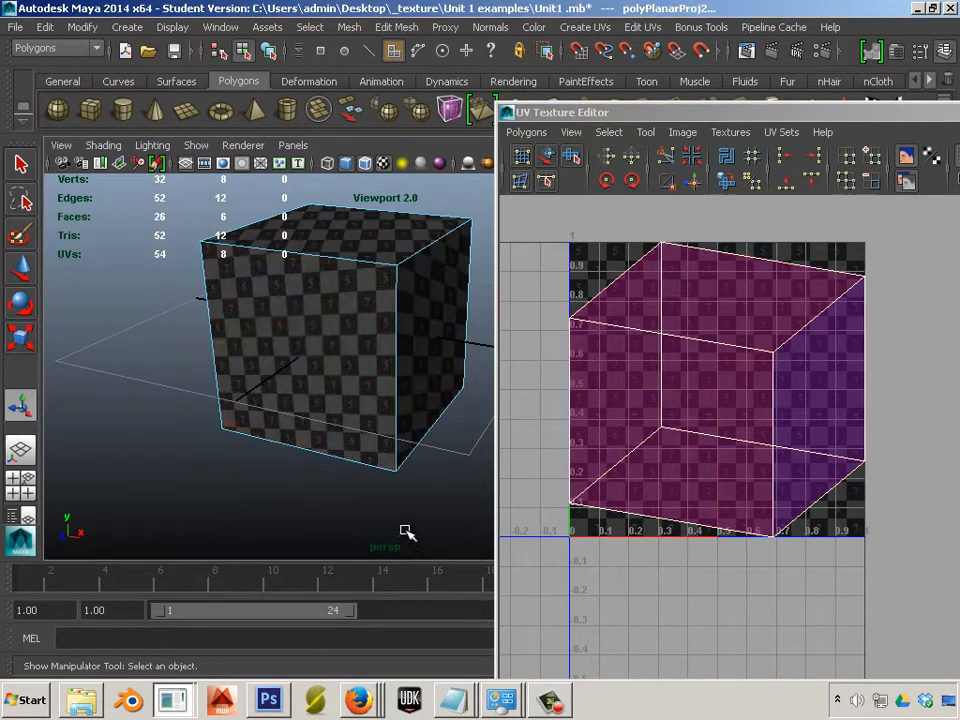
- Switch the cube to edge selection and select three connected edges around its top face
left_click_drag(407, 531, 324, 433, "alt")
right_click_drag(324, 433, 350, 432, "alt")
left_click_drag(349, 432, 332, 444, "alt")
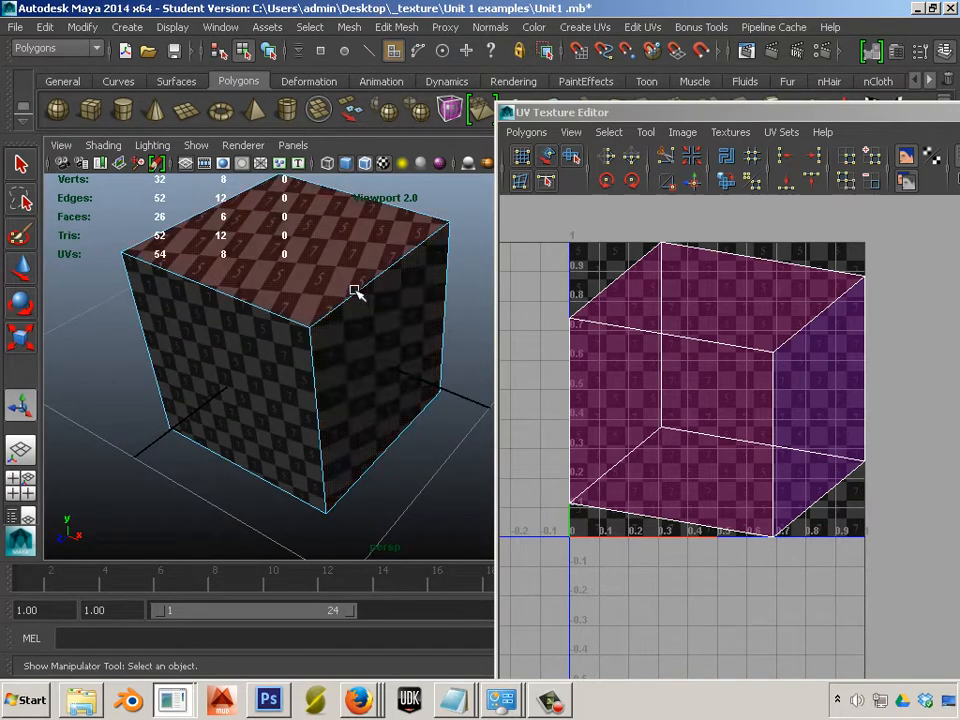
right_click_drag(357, 293, 371, 272)
left_click(372, 275)
left_click_drag(309, 360, 293, 352, "alt")
middle_click_drag(373, 390, 371, 406, "alt")
left_click_drag(370, 401, 355, 419, "alt")
key("t")
left_click(277, 322, "shift")
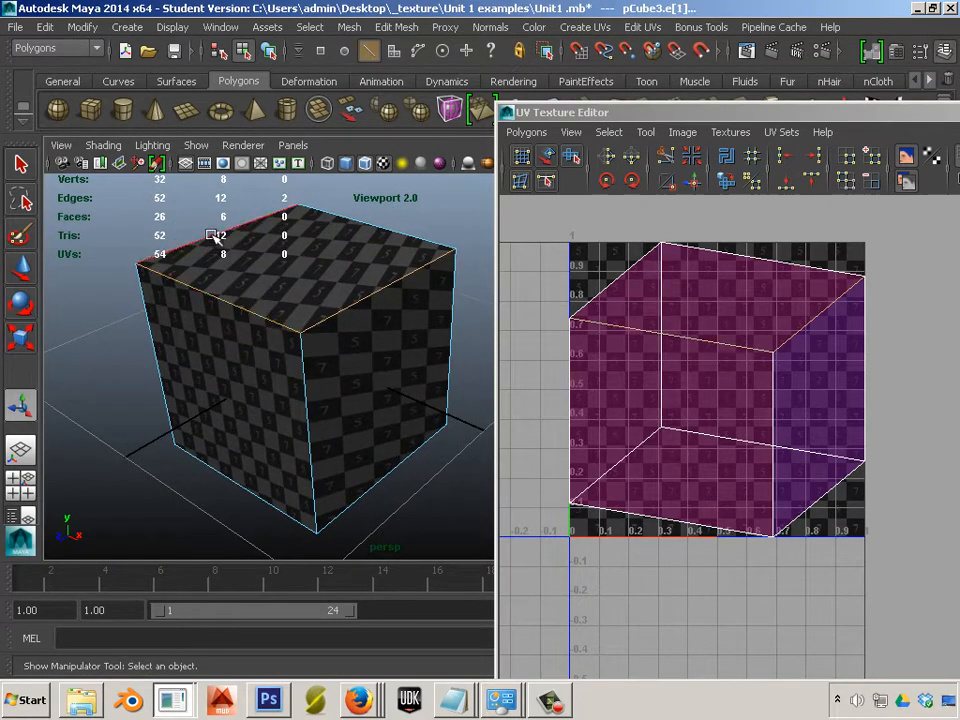
left_click(216, 236, "shift")
- Add two vertical edges and two bottom edges of the cube to the selection to complete the seam
left_click_drag(373, 364, 332, 386, "alt")
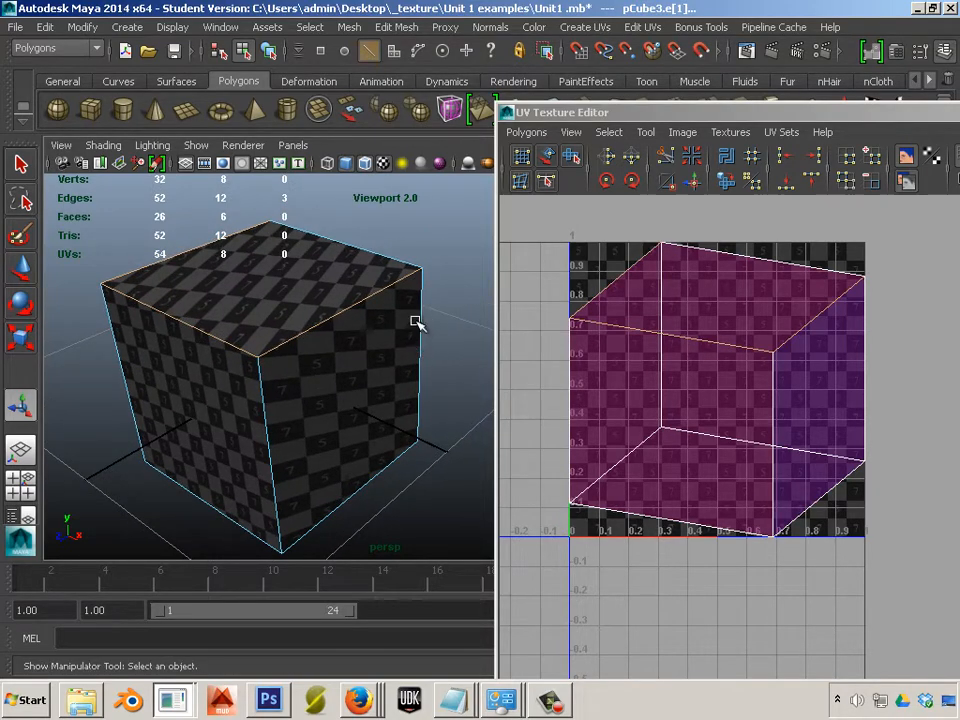
left_click(416, 324, "shift")
left_click_drag(204, 399, 321, 391, "alt")
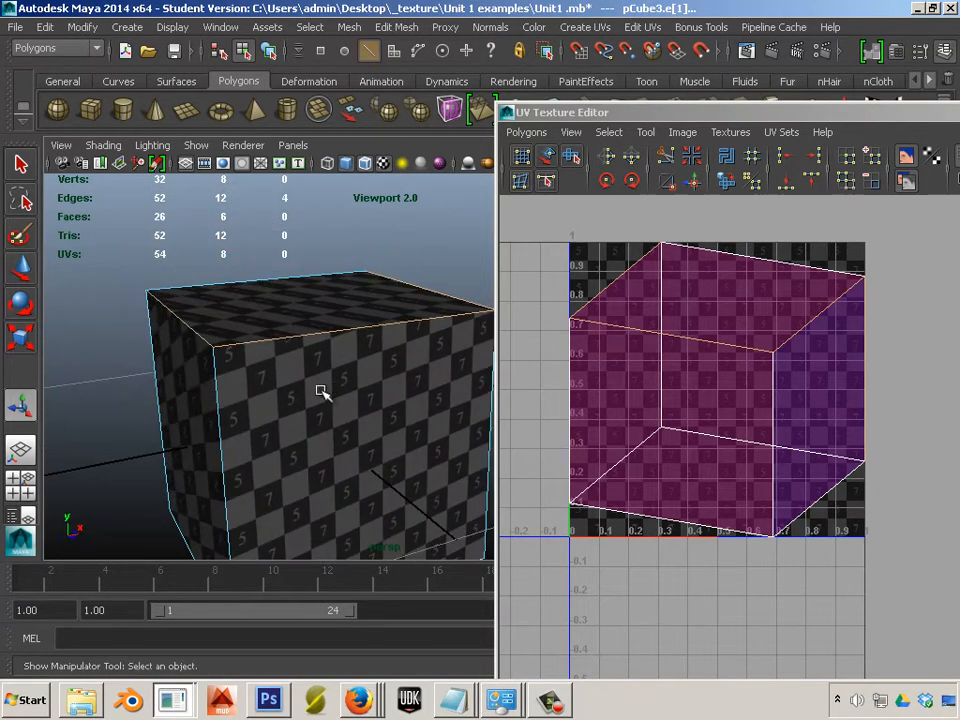
left_click(157, 373, "shift")
scroll(365, 420, "down", 5)
middle_click_drag(345, 409, 335, 338, "alt")
left_click_drag(335, 338, 314, 401, "alt")
left_click(350, 375, "shift")
left_click(247, 420, "shift")
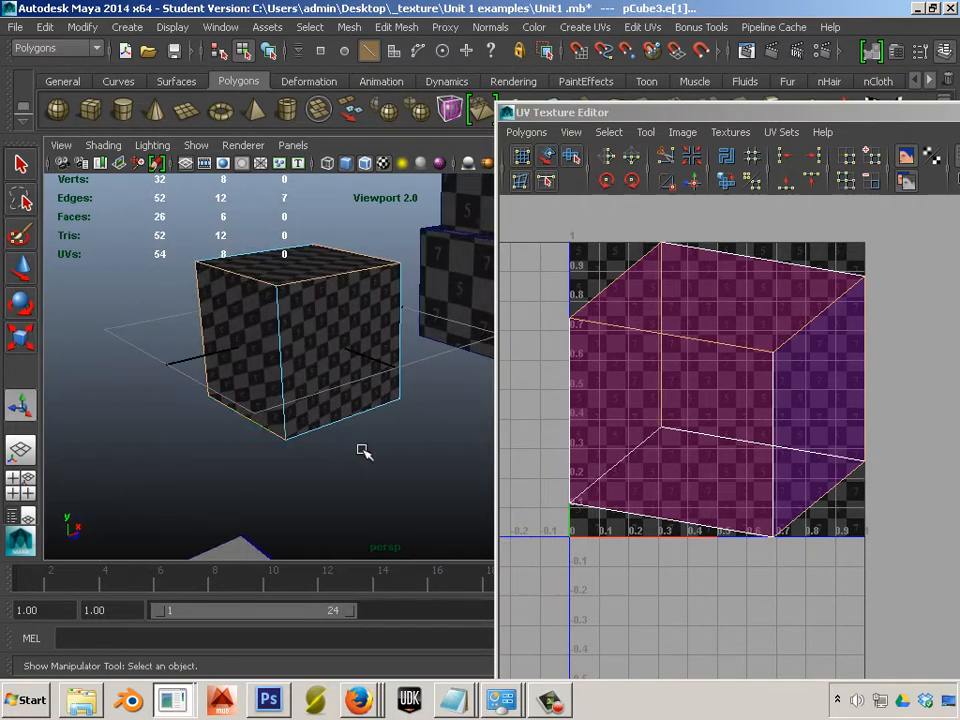
- Cut the cube's UVs along the seven selected seam edges and return to object selection with the whole cube selected
left_click_drag(364, 450, 334, 456, "alt")
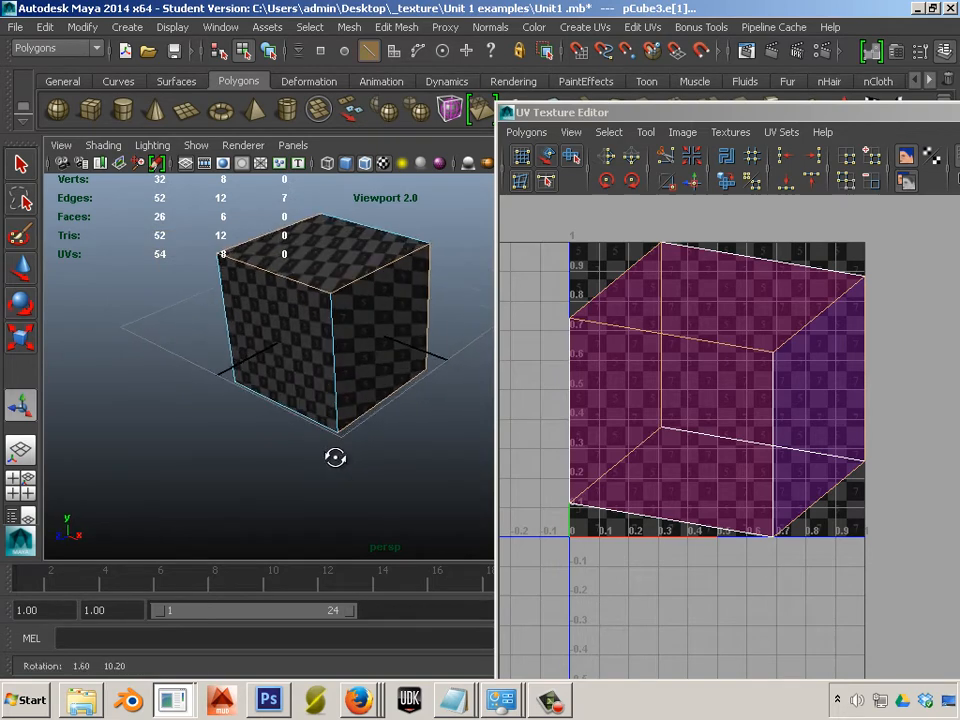
left_click_drag(357, 368, 304, 214, "alt")
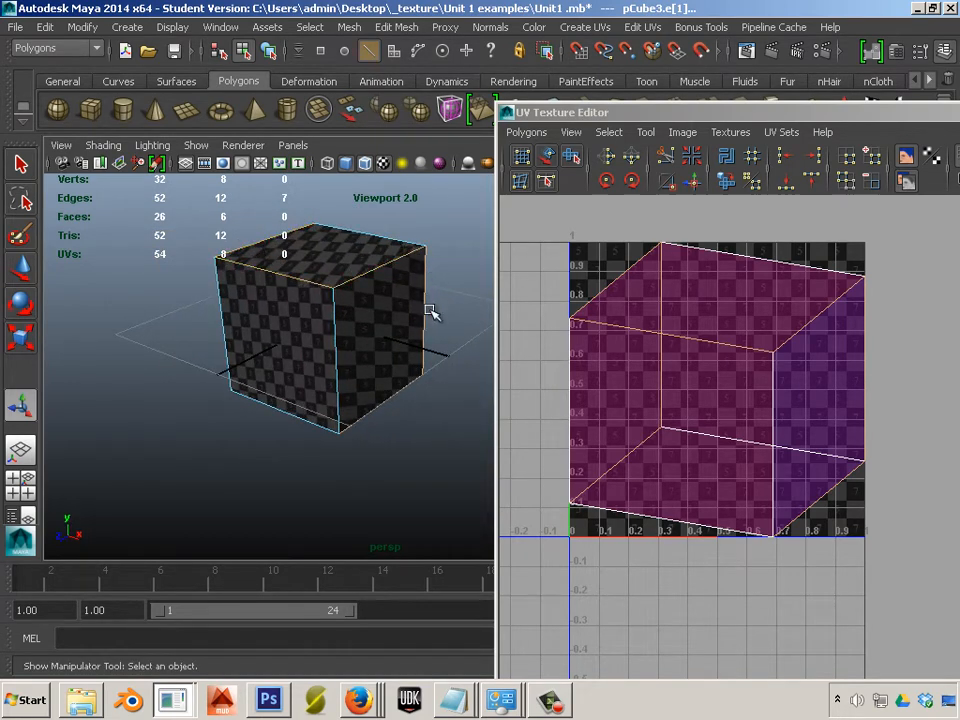
left_click_drag(273, 418, 285, 413, "alt")
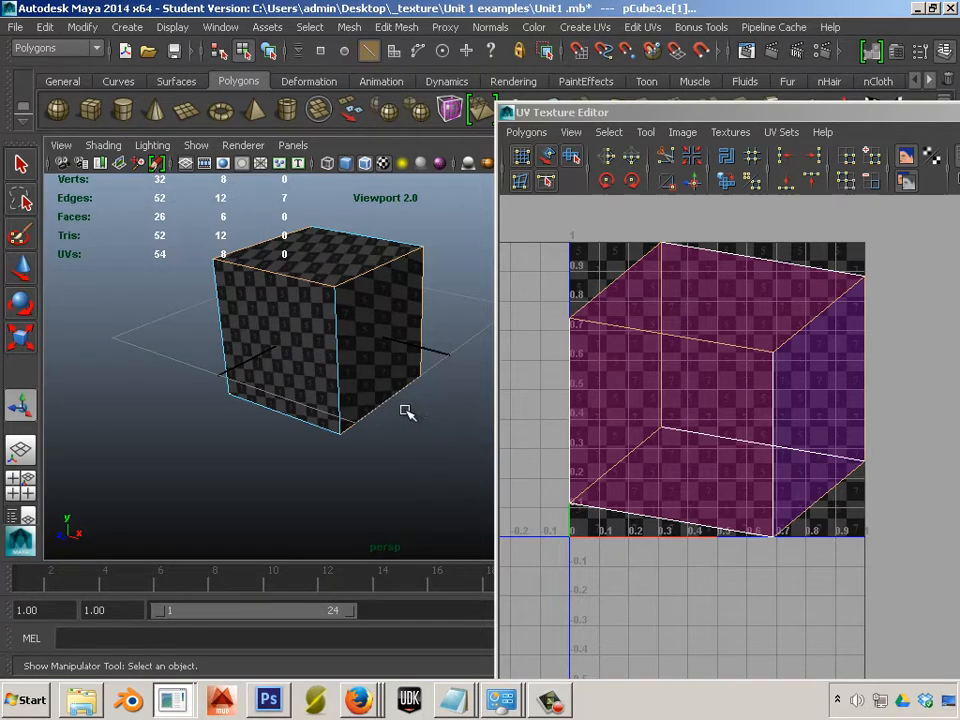
middle_click_drag(354, 384, 369, 412, "alt")
right_click_drag(371, 411, 412, 418, "alt")
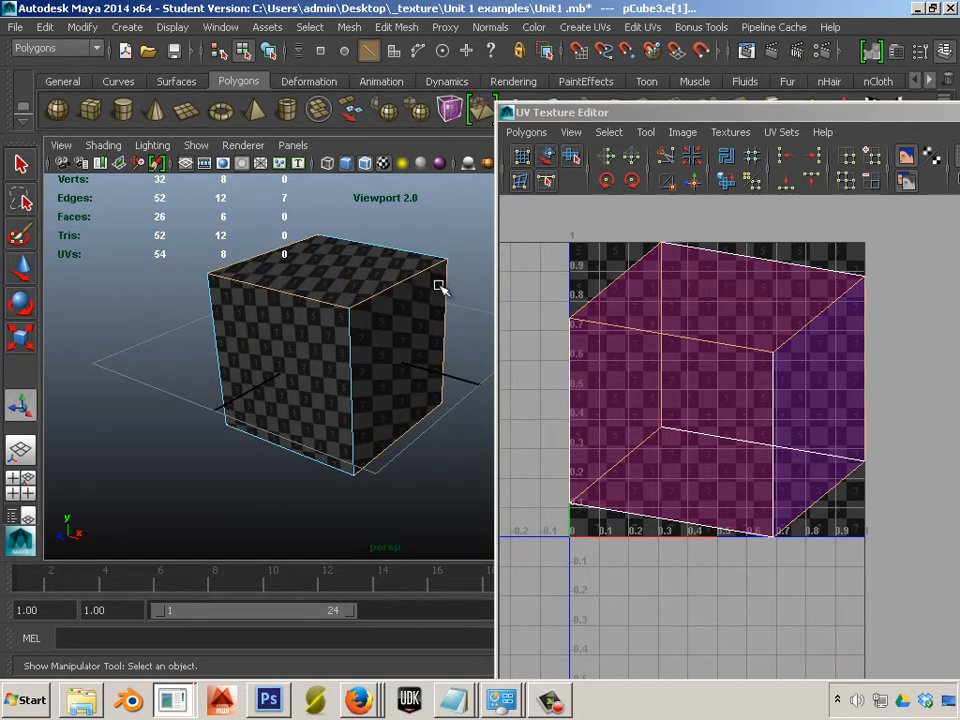
left_click(666, 182)
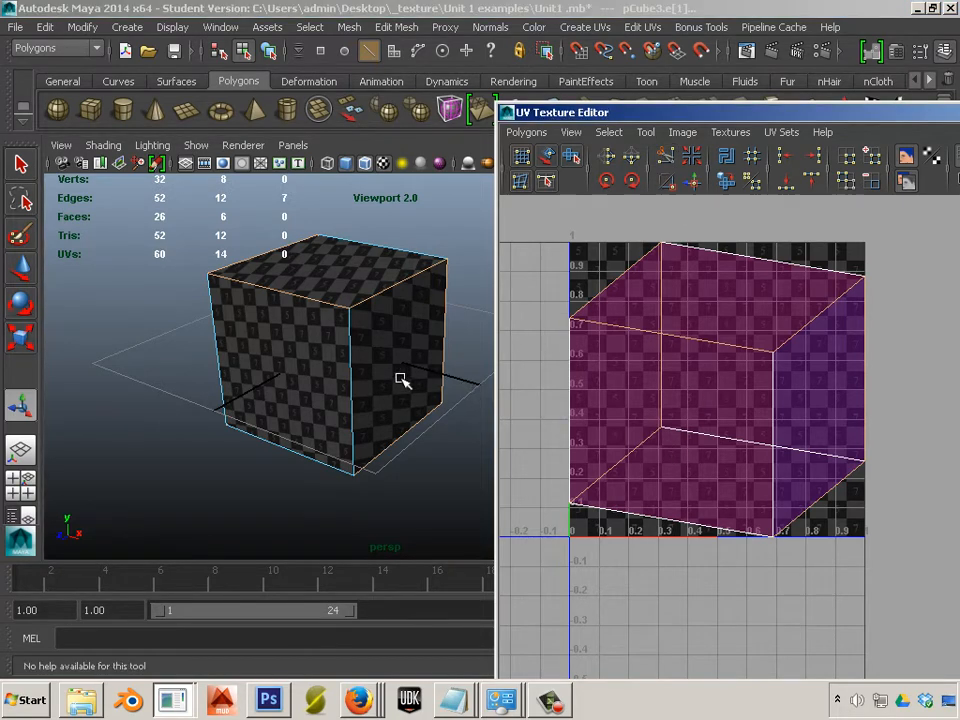
right_click_drag(401, 326, 470, 302)
left_click(421, 323)
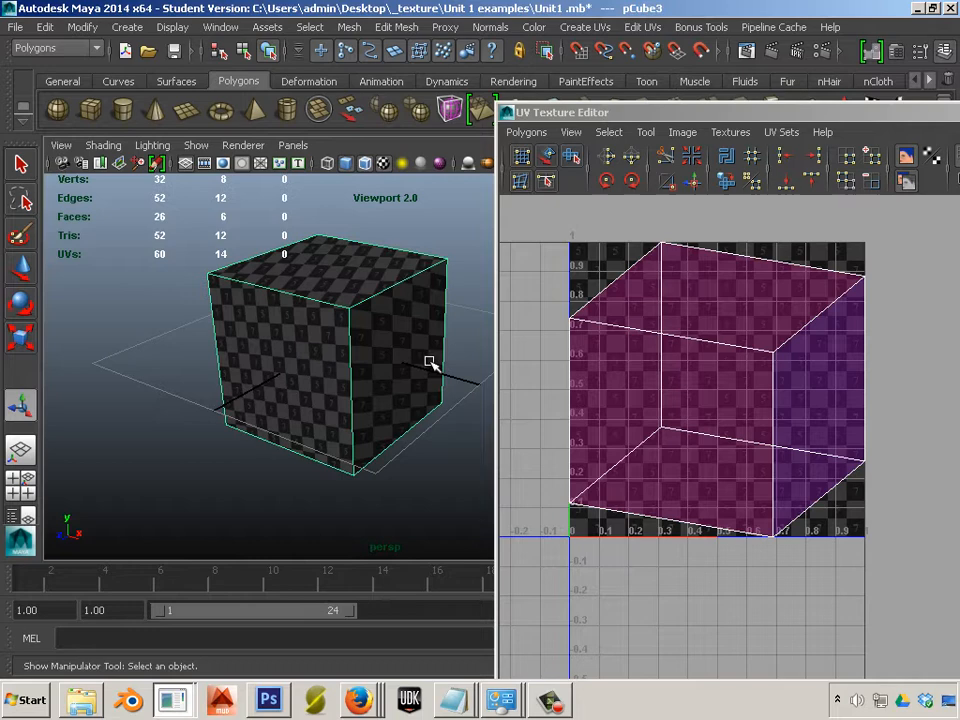
- Try an automatic unfold of the whole cube's UVs and undo it
left_click(726, 182)
right_click_drag(805, 530, 735, 497, "alt")
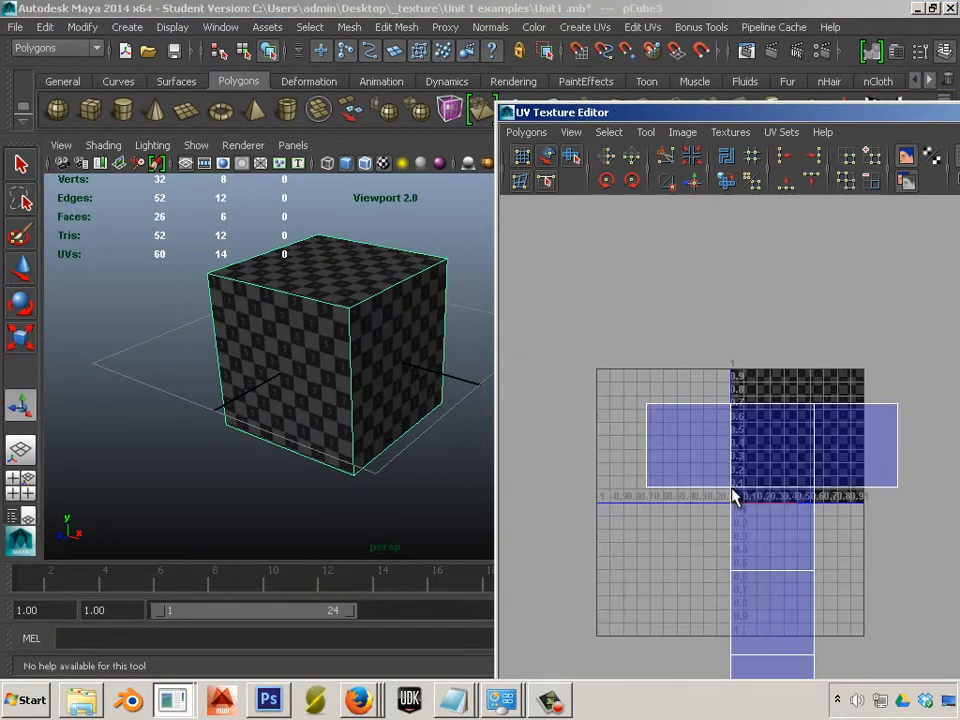
middle_click_drag(735, 512, 718, 470, "alt")
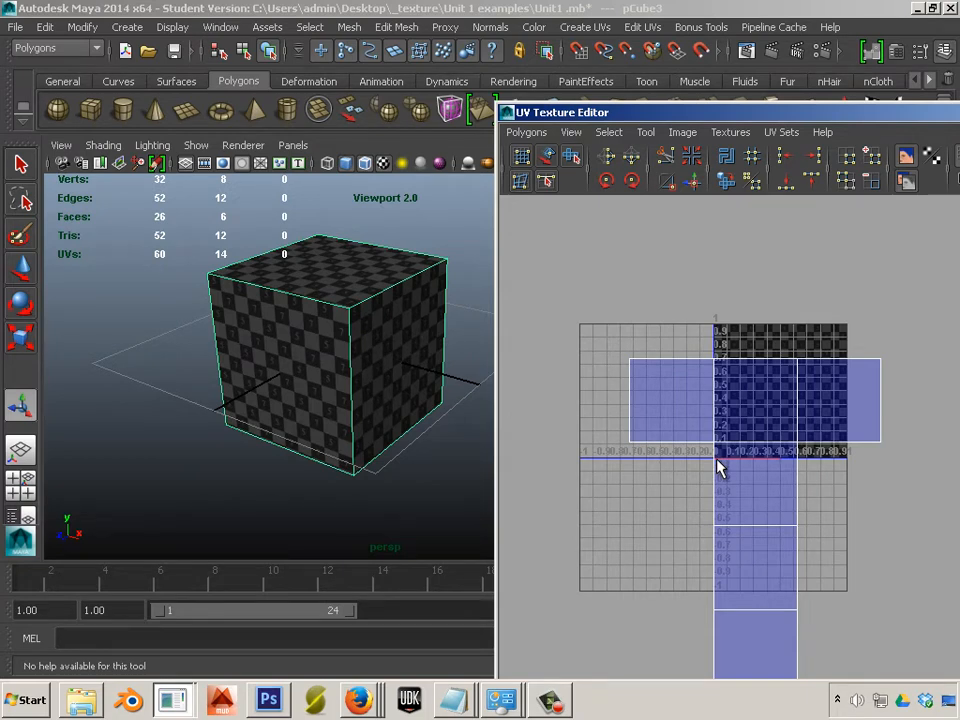
key("ctrl+z")
scroll(644, 377, "up", 5)
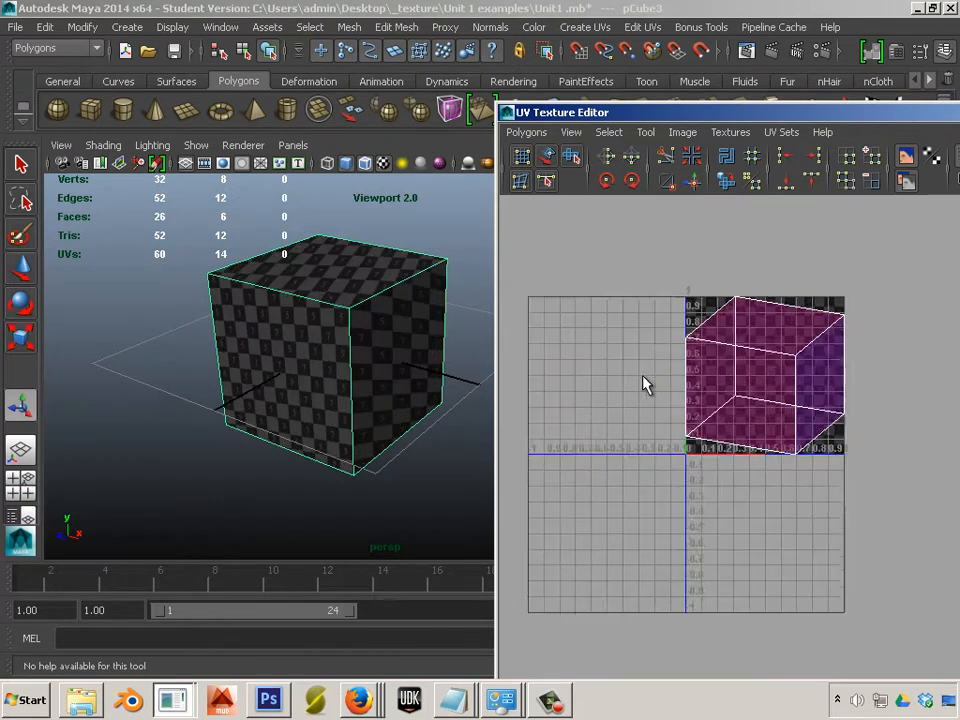
middle_click_drag(676, 414, 755, 538, "alt")
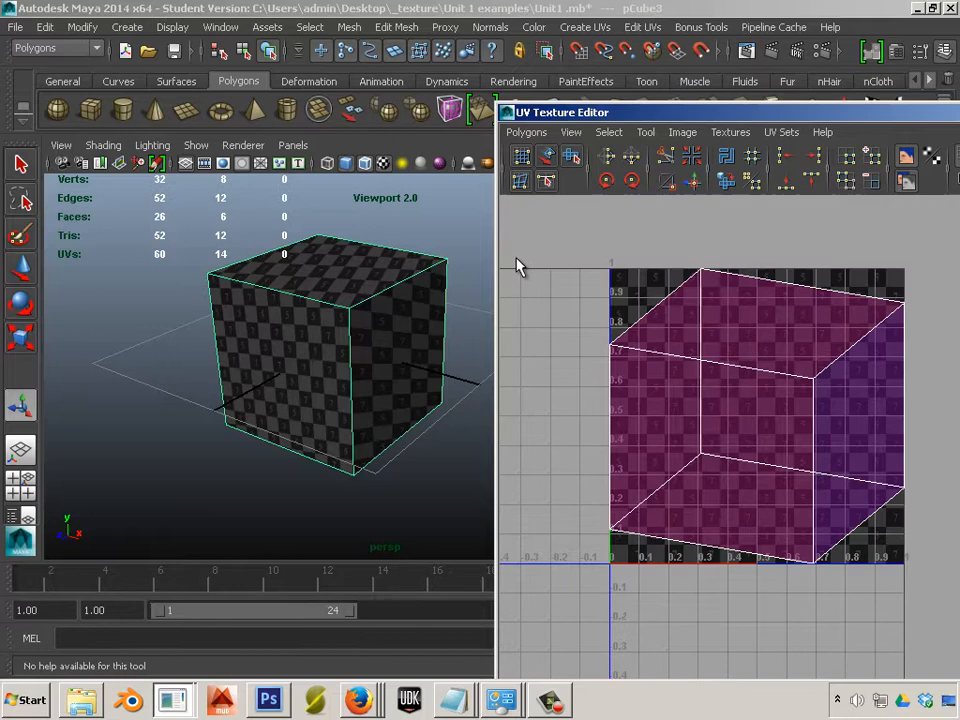
- Select all the cube's UVs and unfold them with the Smooth UV Tool into a flat cross of six faces
left_click(573, 157)
scroll(652, 294, "down", 2)
right_click_drag(758, 350, 829, 353)
left_click_drag(567, 291, 955, 676)
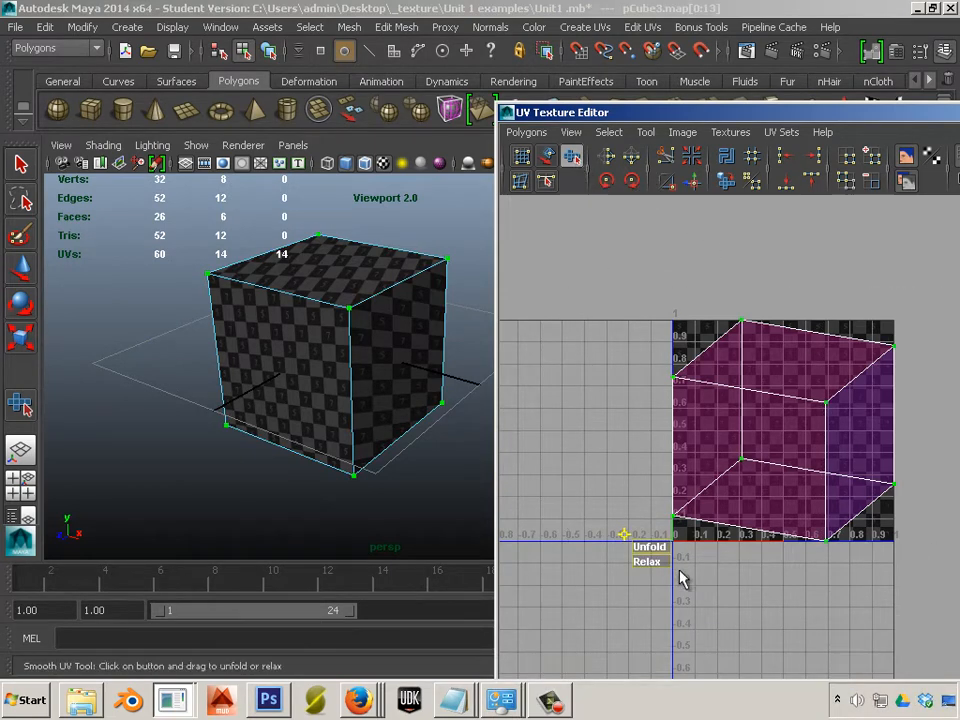
left_click_drag(645, 549, 892, 560)
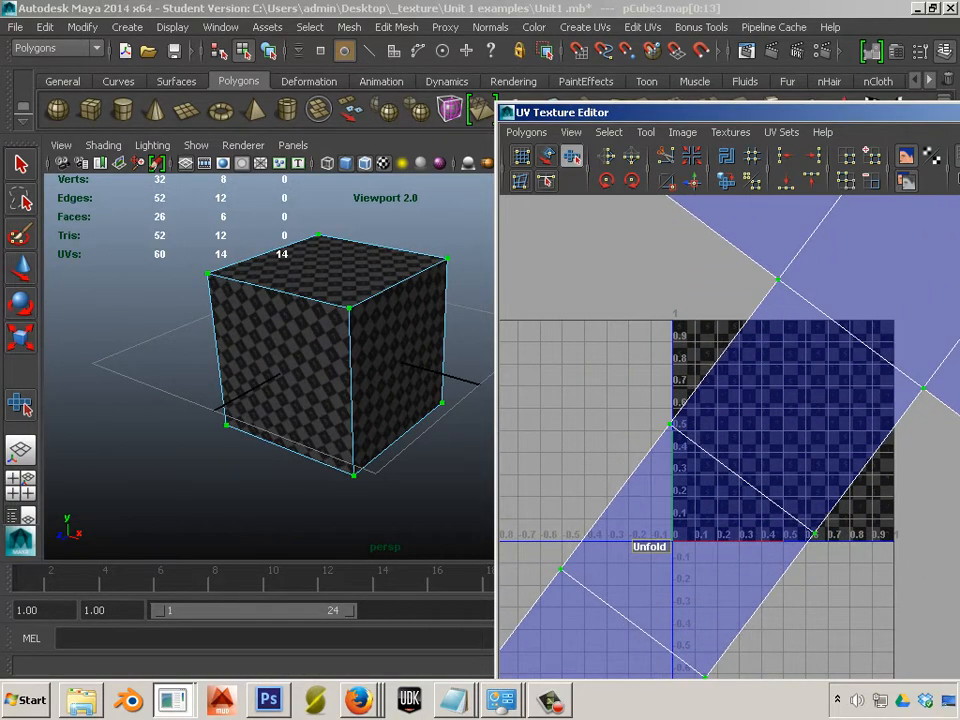
left_click_drag(959, 560, 956, 561)
scroll(953, 560, "down", 3)
middle_click_drag(766, 517, 660, 519, "alt")
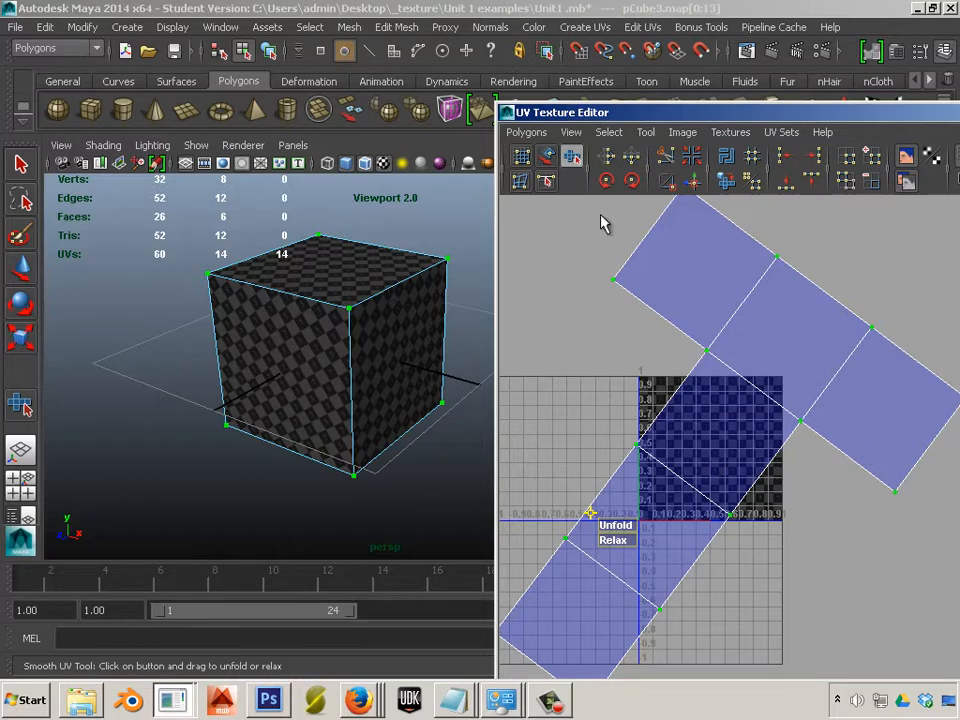
- Lay out the unfolded UVs within the 0 to 1 texture space with rotation set to Free, and return to object selection
left_click(512, 137)
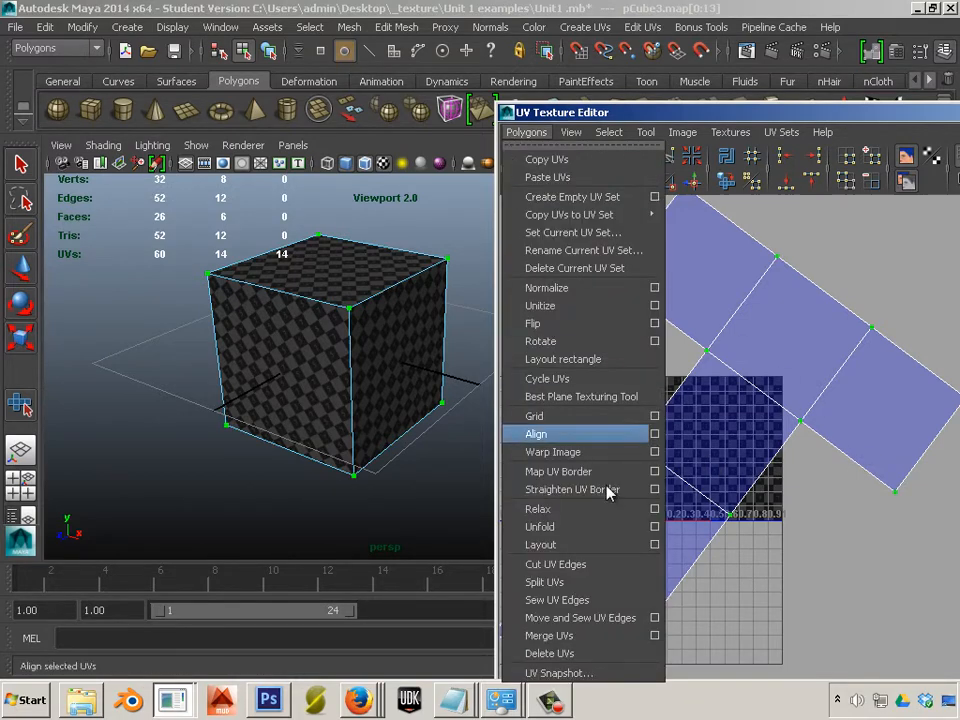
left_click(656, 545)
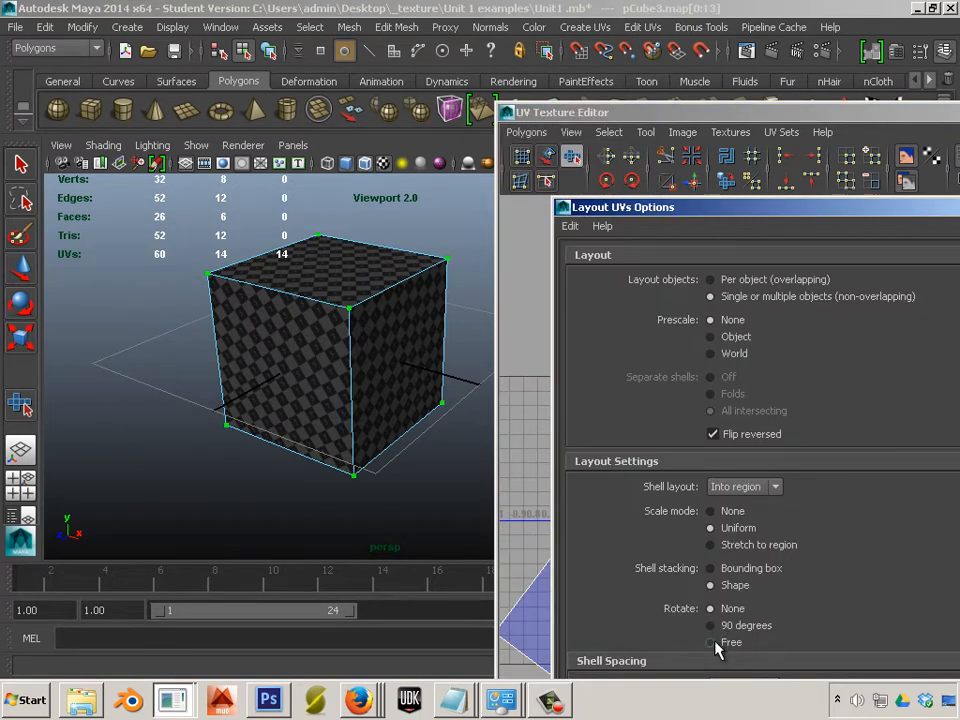
left_click_drag(789, 209, 312, 63)
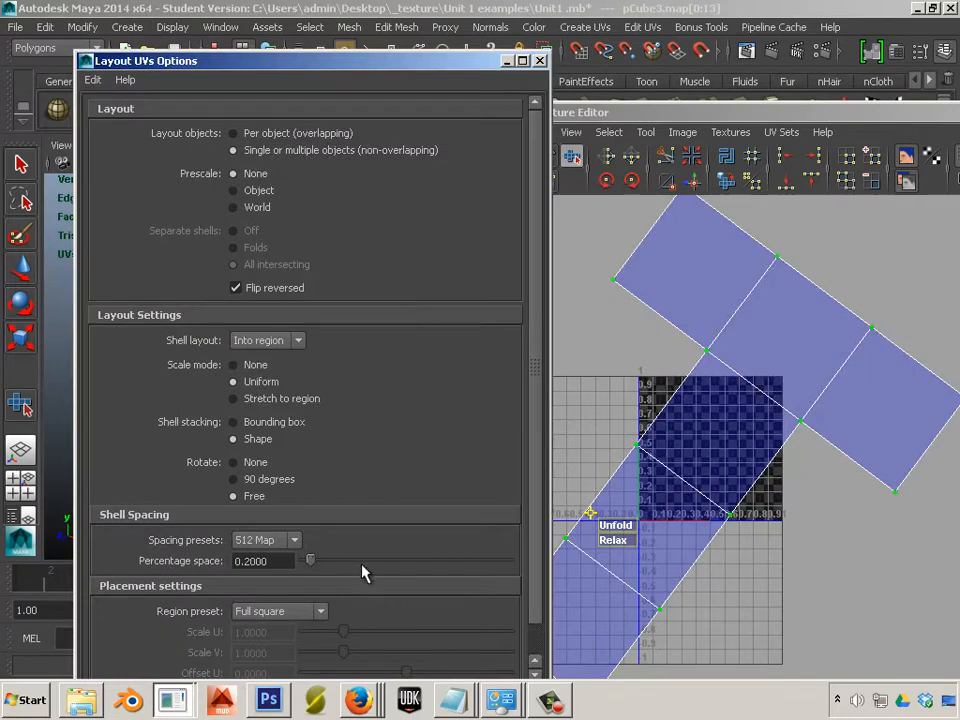
double_click(357, 62)
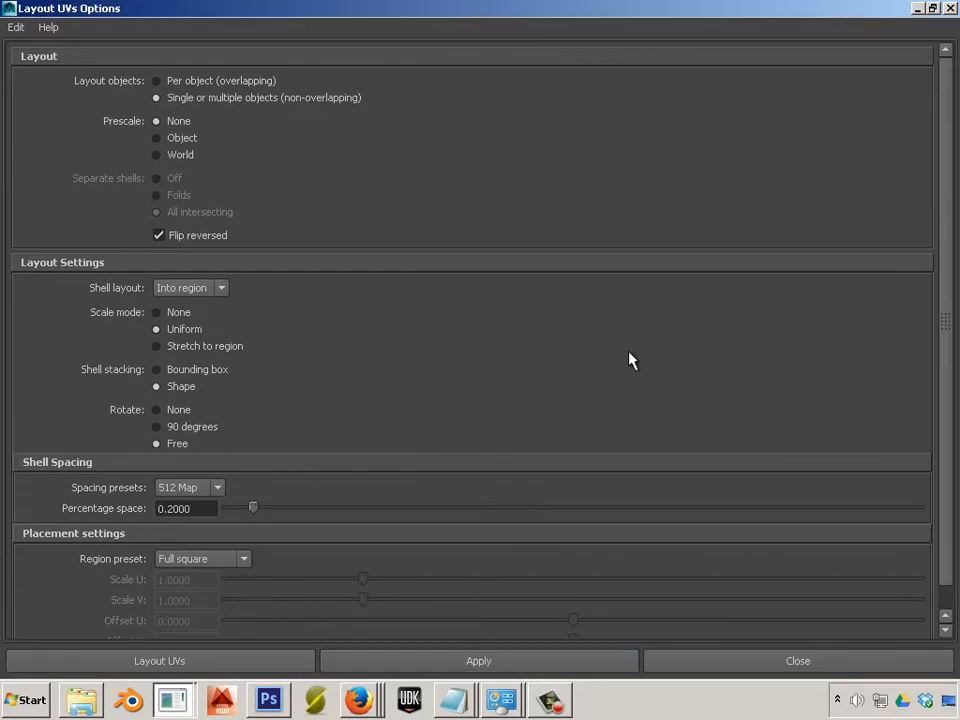
left_click_drag(690, 22, 250, 352)
scroll(702, 456, "up", 2)
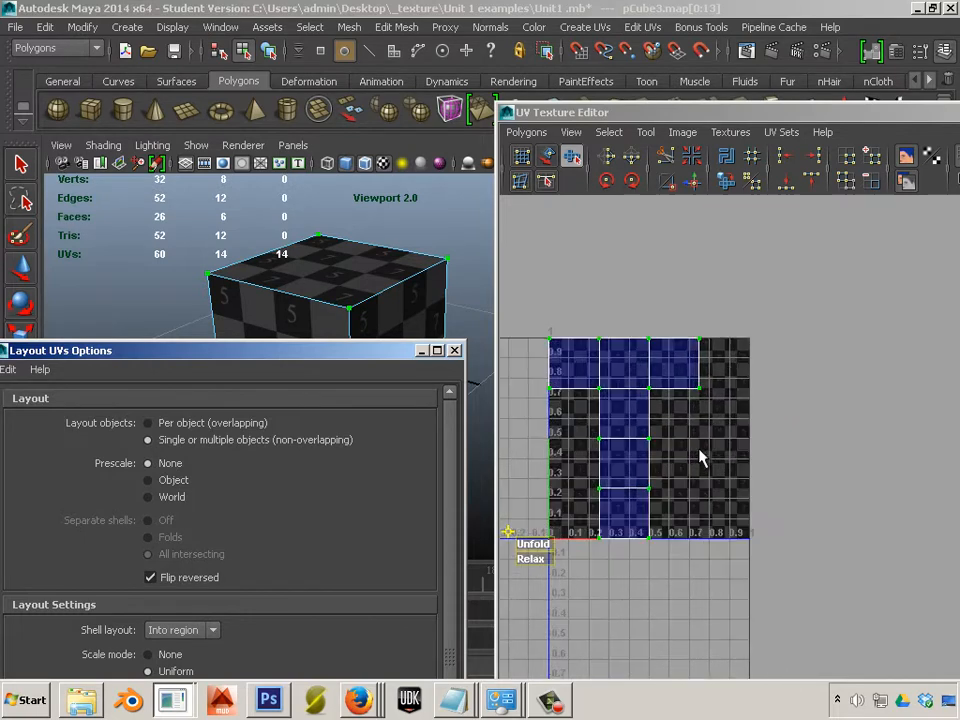
left_click(454, 350)
right_click_drag(300, 272, 358, 252)
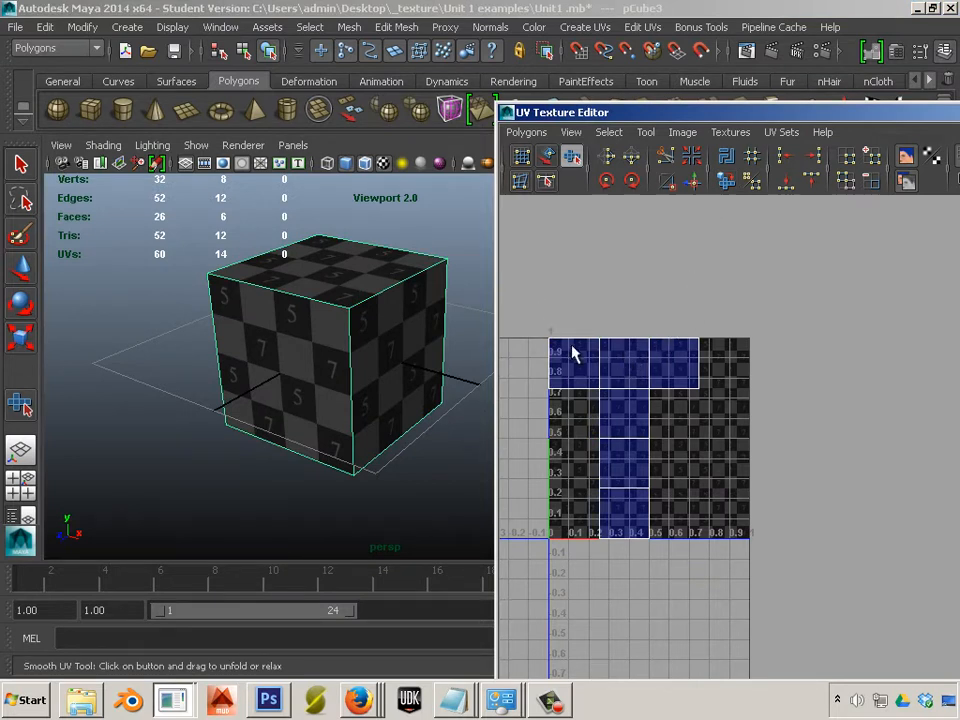
- Try the Smooth UV Tool again on all the laid-out UVs, and return to object selection in the viewport
right_click_drag(572, 345, 628, 326)
left_click_drag(534, 317, 759, 585)
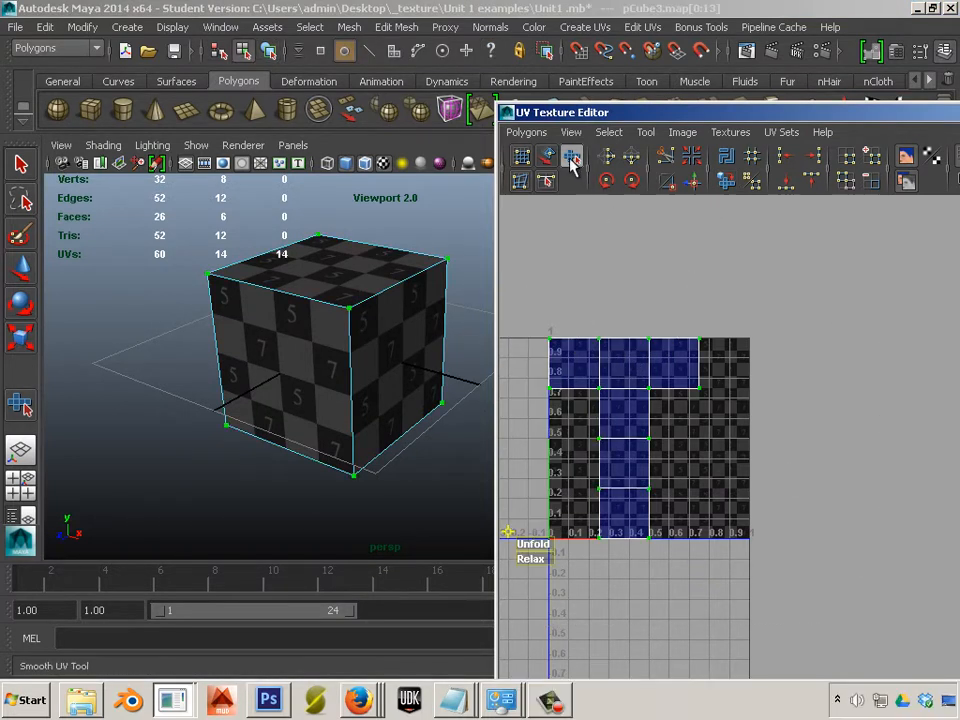
left_click_drag(532, 546, 570, 548)
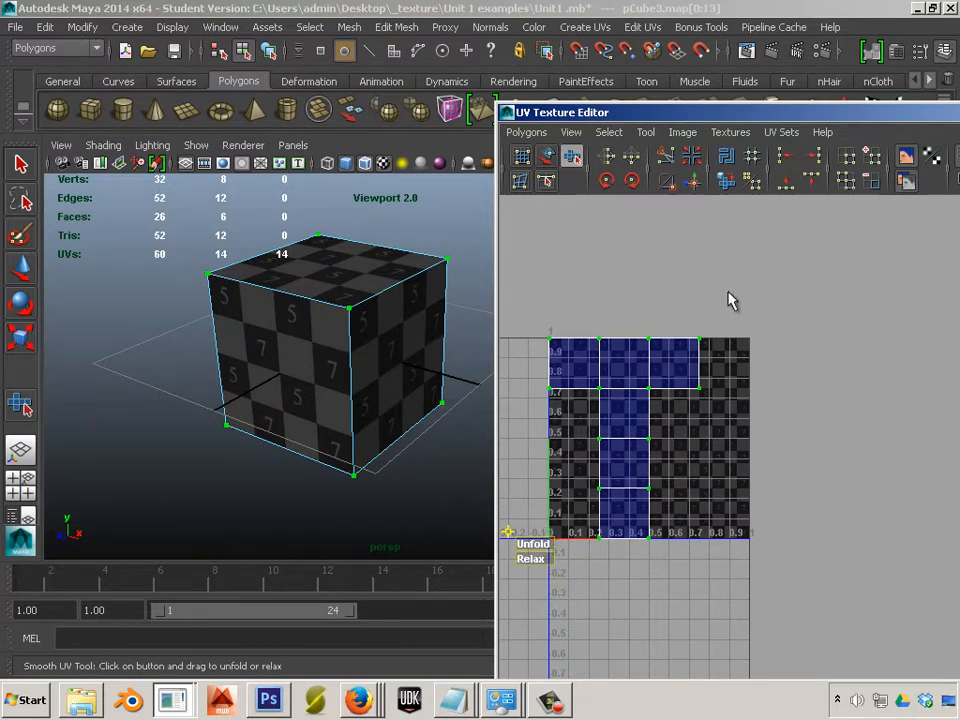
left_click(575, 158)
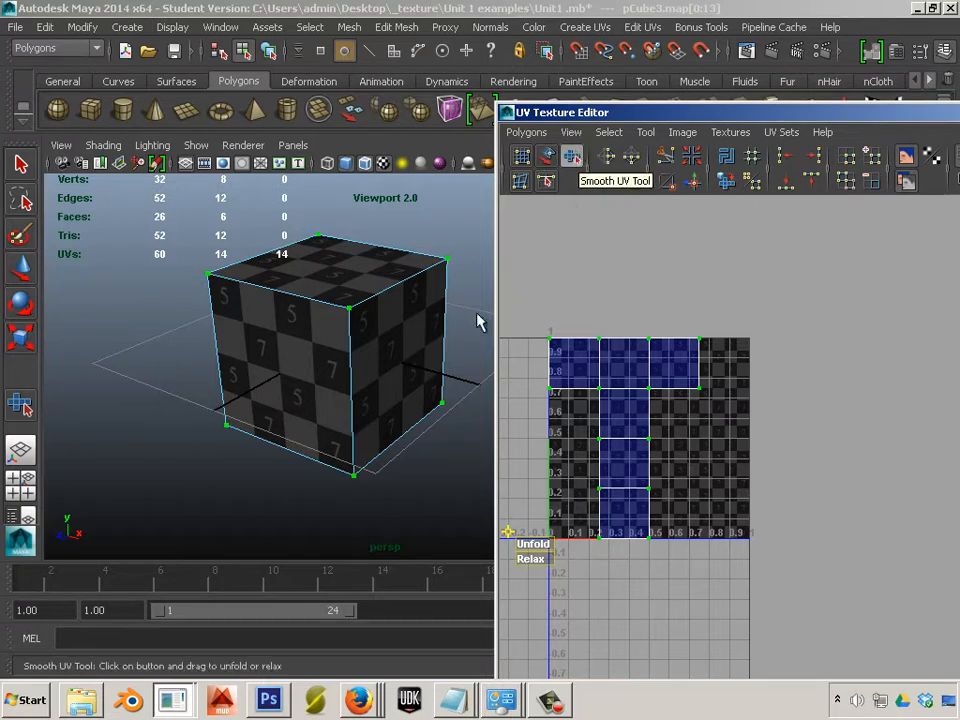
right_click_drag(379, 325, 455, 303)
scroll(380, 310, "down", 8)
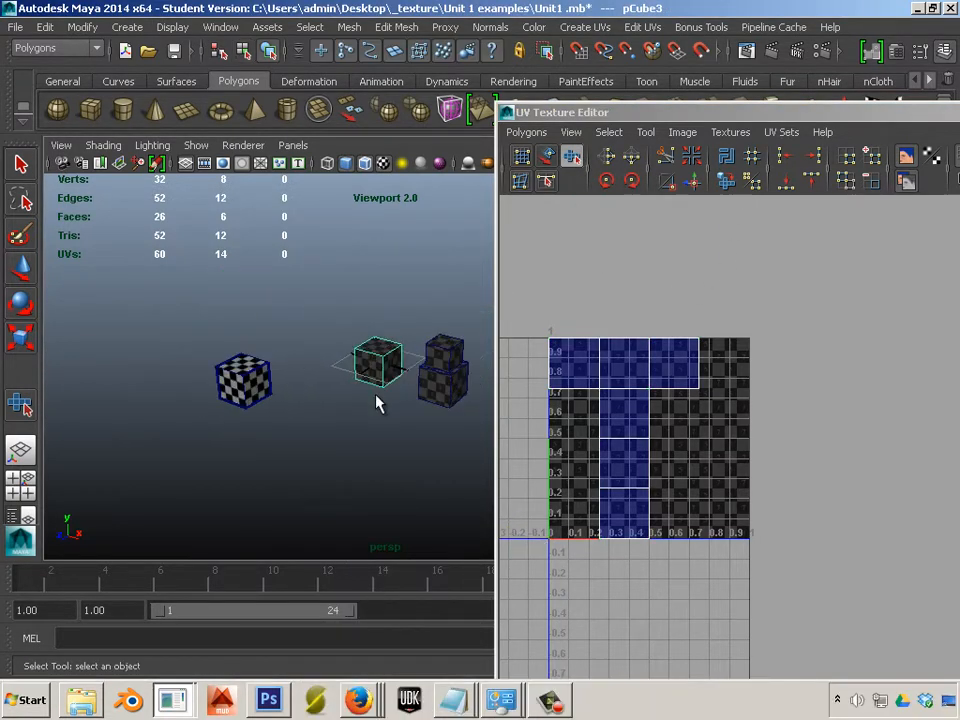
- Move the finished cube out of the way, clear of the stacked-cube object
scroll(377, 395, "up", 4)
left_click(24, 274)
left_click_drag(417, 369, 113, 278)
- Select the stacked-cube object and move it along its X axis to the middle of the grid
left_click(464, 372)
middle_click_drag(462, 385, 373, 379, "alt")
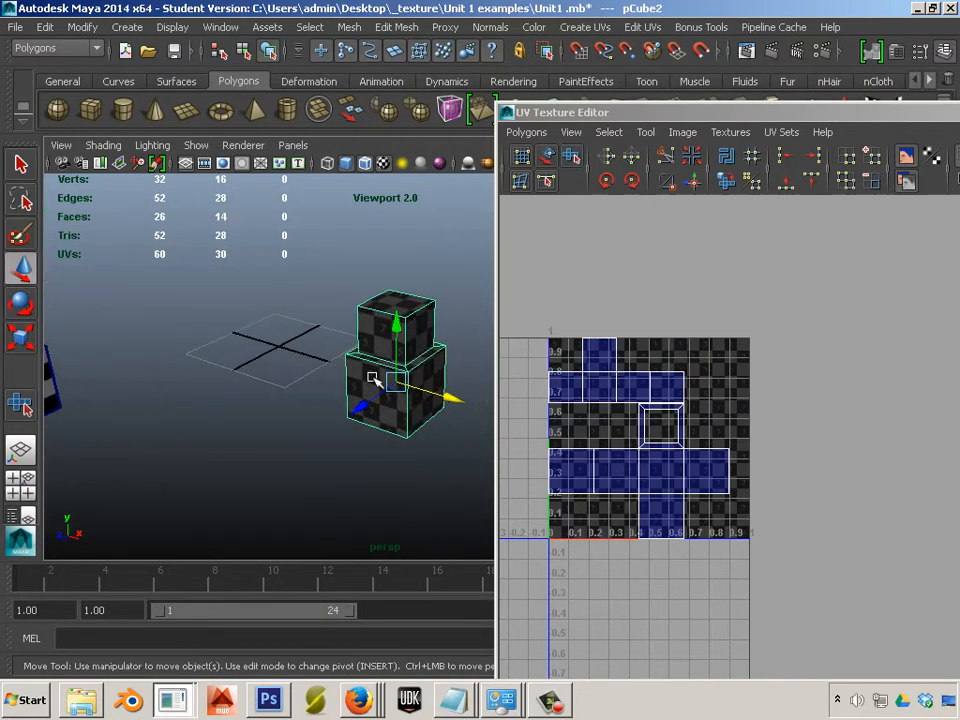
left_click_drag(445, 396, 323, 359)
middle_click_drag(353, 383, 422, 417, "alt")
right_click_drag(422, 417, 590, 450, "alt")
middle_click_drag(386, 401, 426, 411, "alt")
left_click_drag(373, 392, 361, 395, "alt")
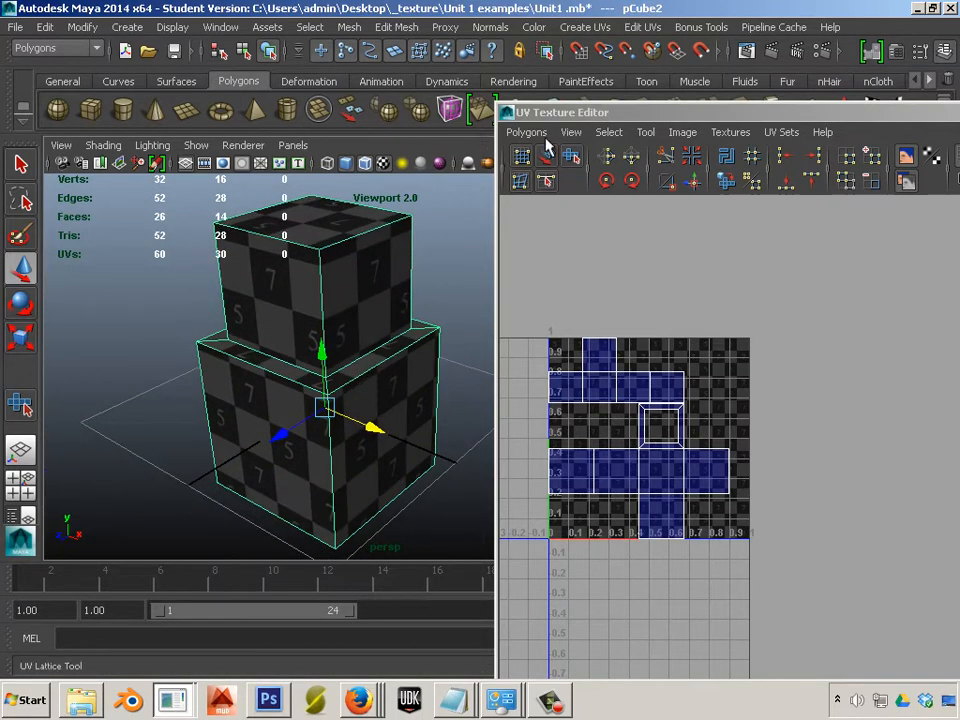
- Apply a planar mapping to the stacked-cube object
left_click(586, 30)
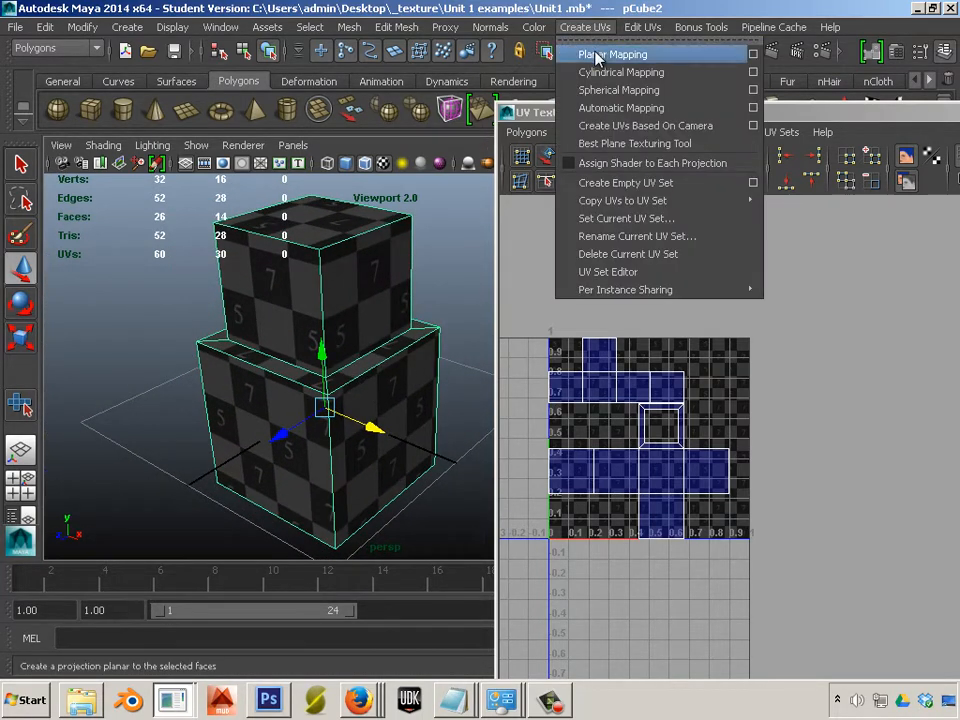
left_click(588, 55)
left_click(445, 252)
left_click_drag(445, 252, 424, 242, "alt")
- Select three edges around the top face of the upper cube as seam edges, leaving the fourth edge attached
right_click_drag(375, 235, 377, 188)
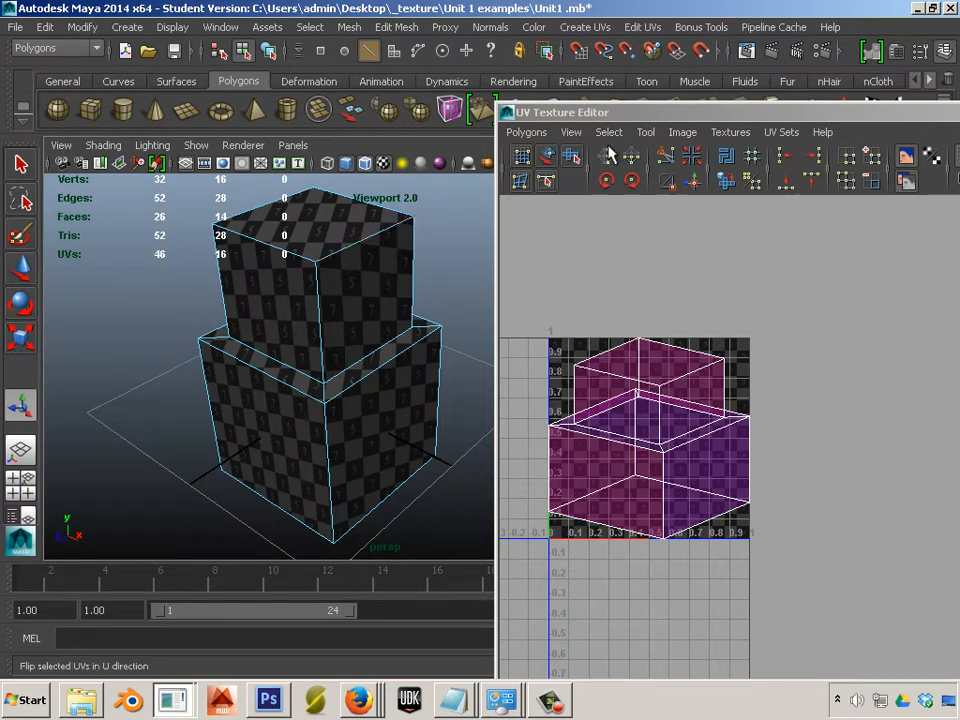
left_click_drag(644, 120, 533, 131)
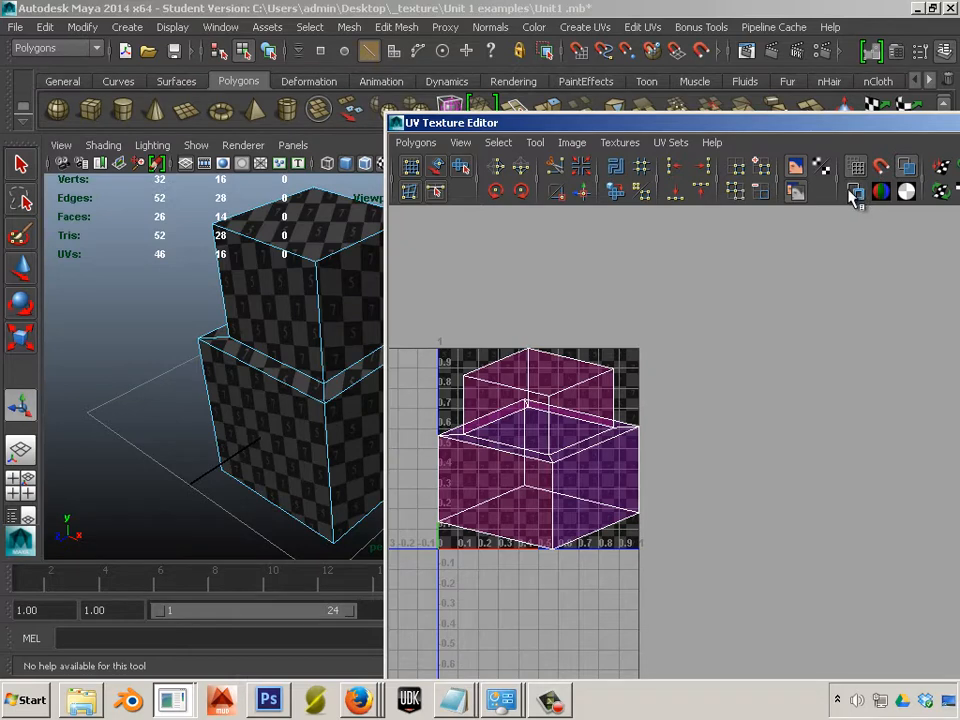
left_click_drag(609, 125, 763, 144)
right_click_drag(342, 247, 346, 205)
left_click(354, 246)
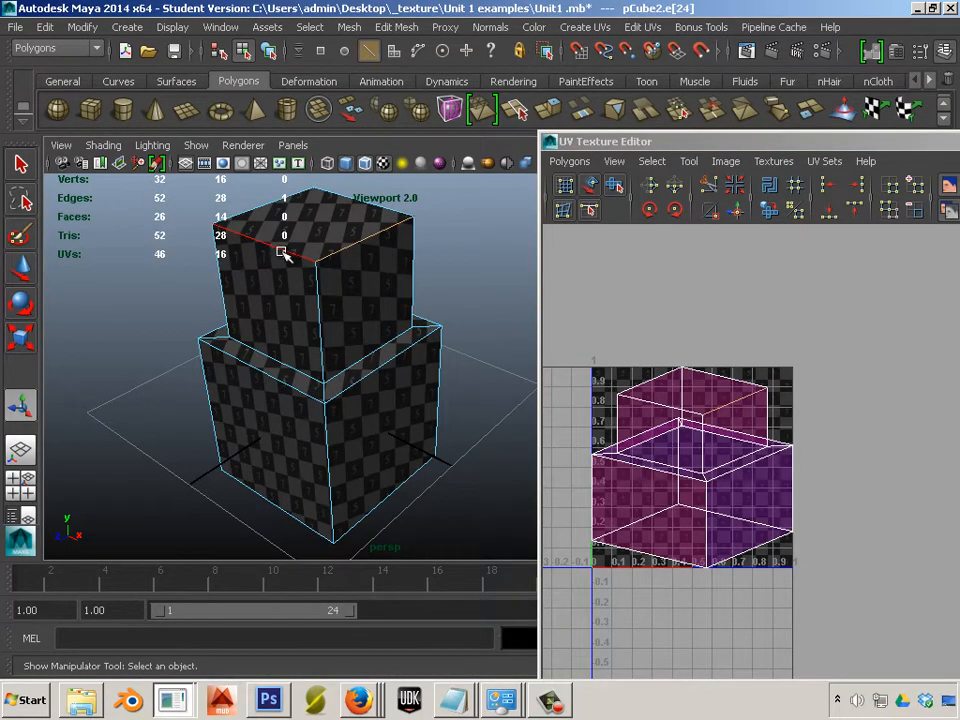
left_click_drag(435, 272, 411, 289, "alt")
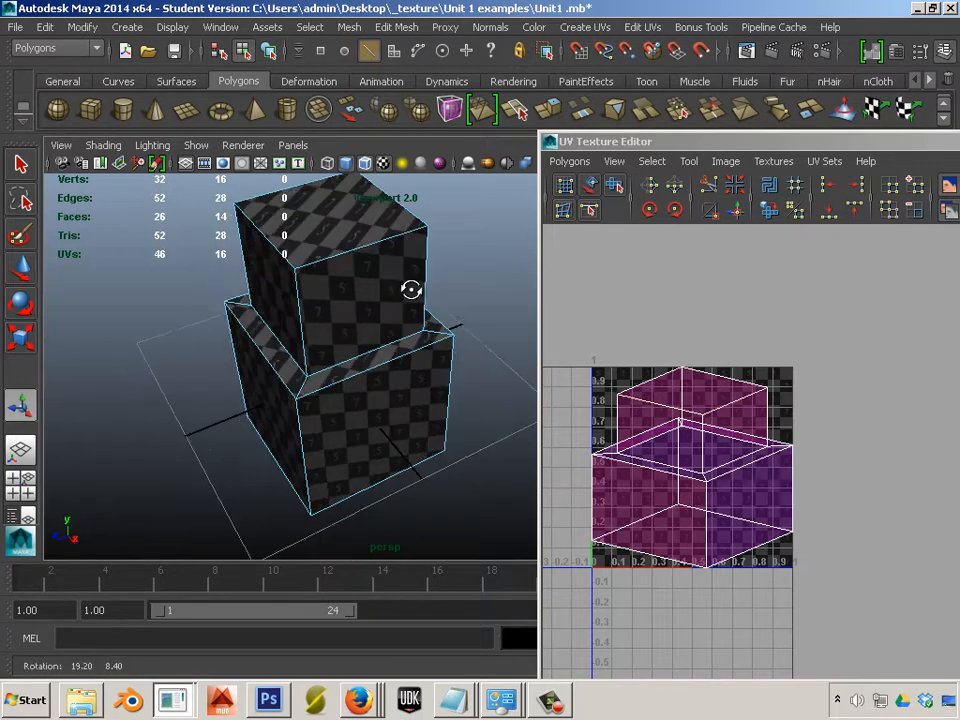
right_click_drag(411, 289, 381, 356, "alt")
left_click_drag(381, 356, 364, 326, "alt")
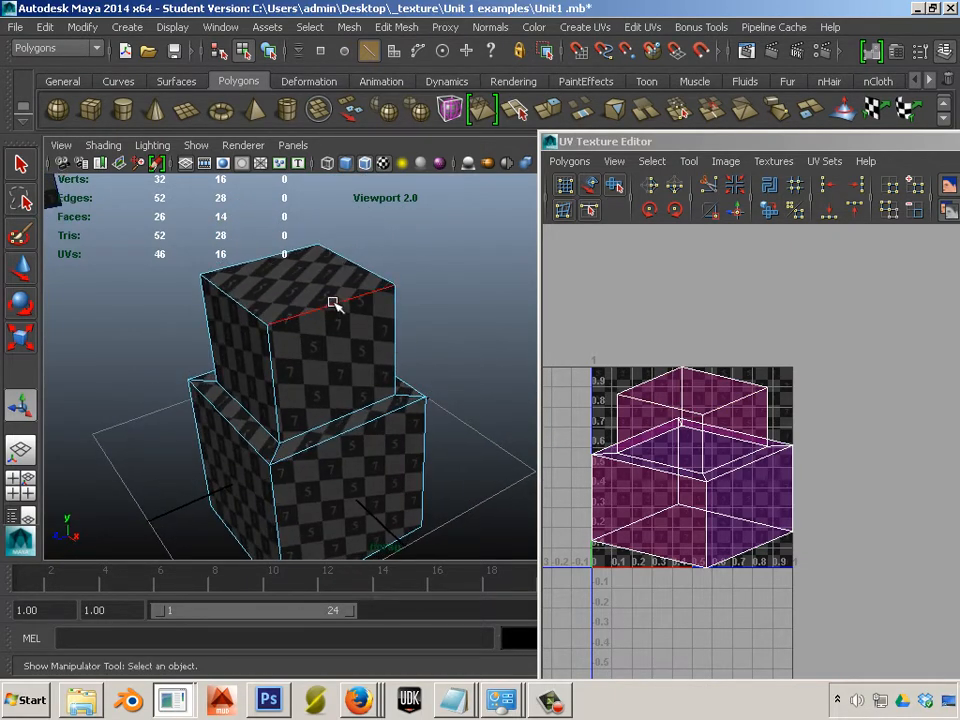
left_click(335, 303)
left_click(244, 266, "shift")
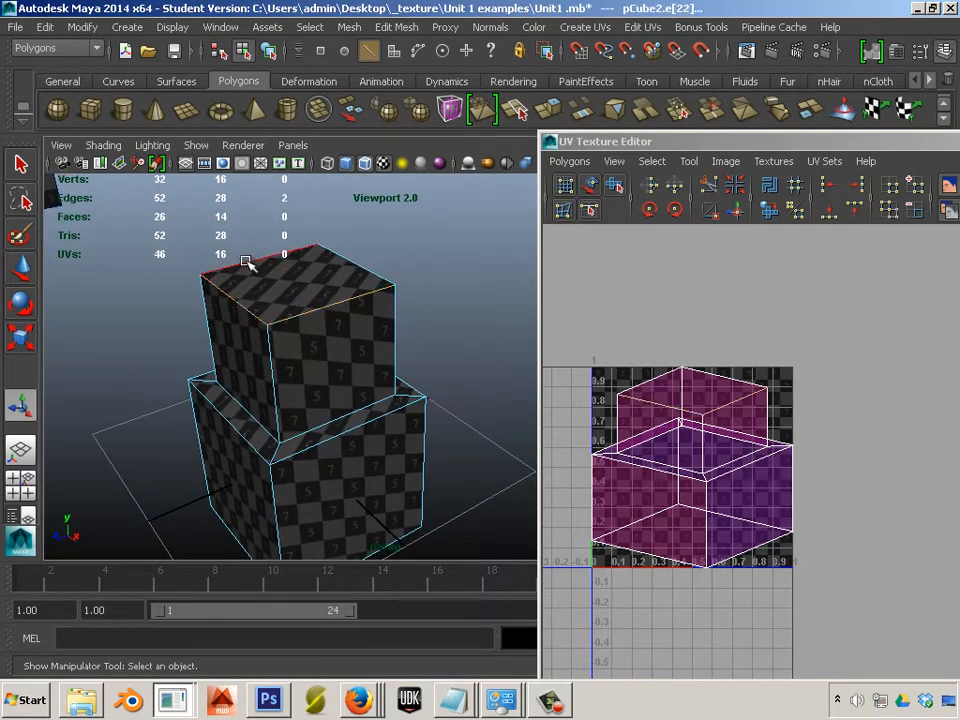
left_click(246, 262, "shift")
left_click_drag(430, 338, 294, 356, "alt")
right_click_drag(294, 356, 336, 386, "alt")
- Add the four edges around the upper cube's base to the selection and cut the UVs along all selected edges
left_click(388, 372, "shift")
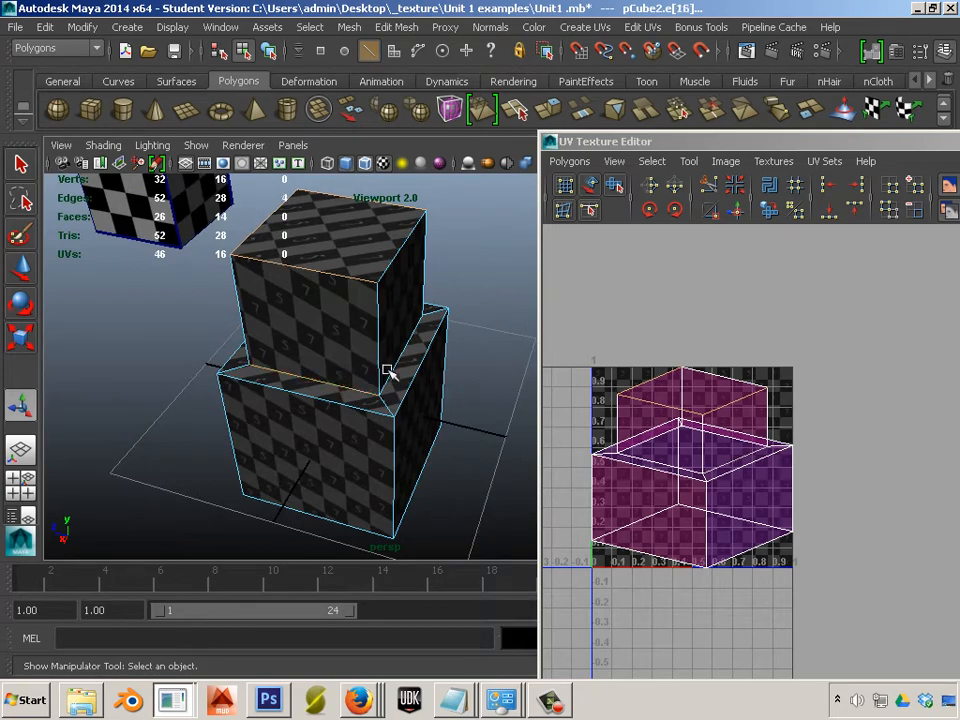
left_click(399, 364, "shift")
left_click_drag(261, 384, 362, 414, "alt")
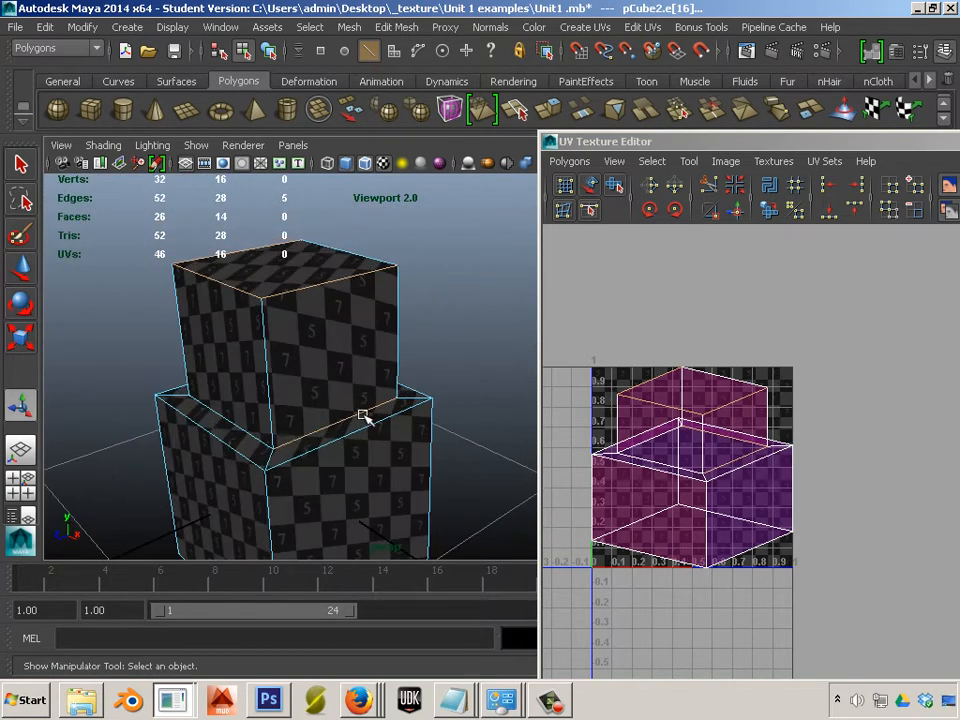
left_click(248, 430, "shift")
left_click_drag(118, 403, 296, 433, "alt")
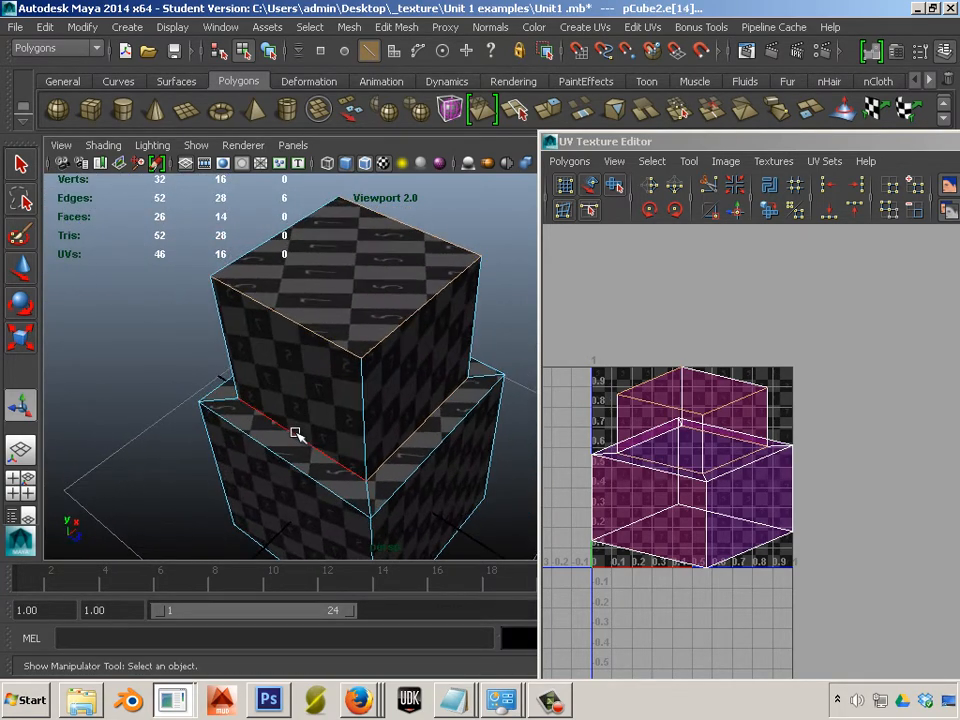
left_click(296, 433, "shift")
left_click_drag(199, 422, 372, 386, "alt")
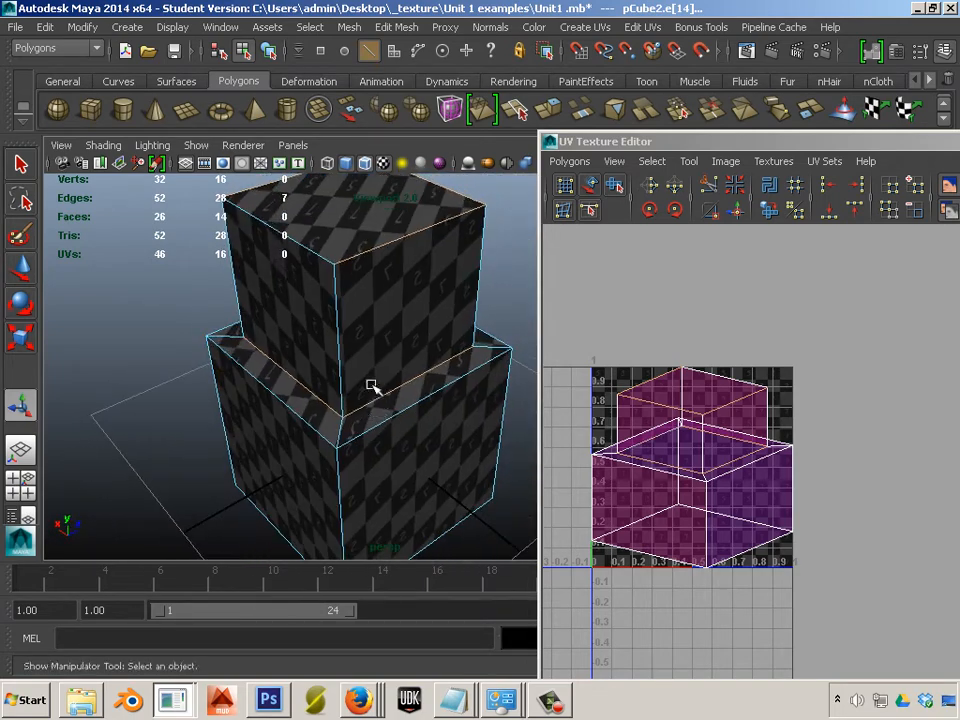
left_click(707, 188)
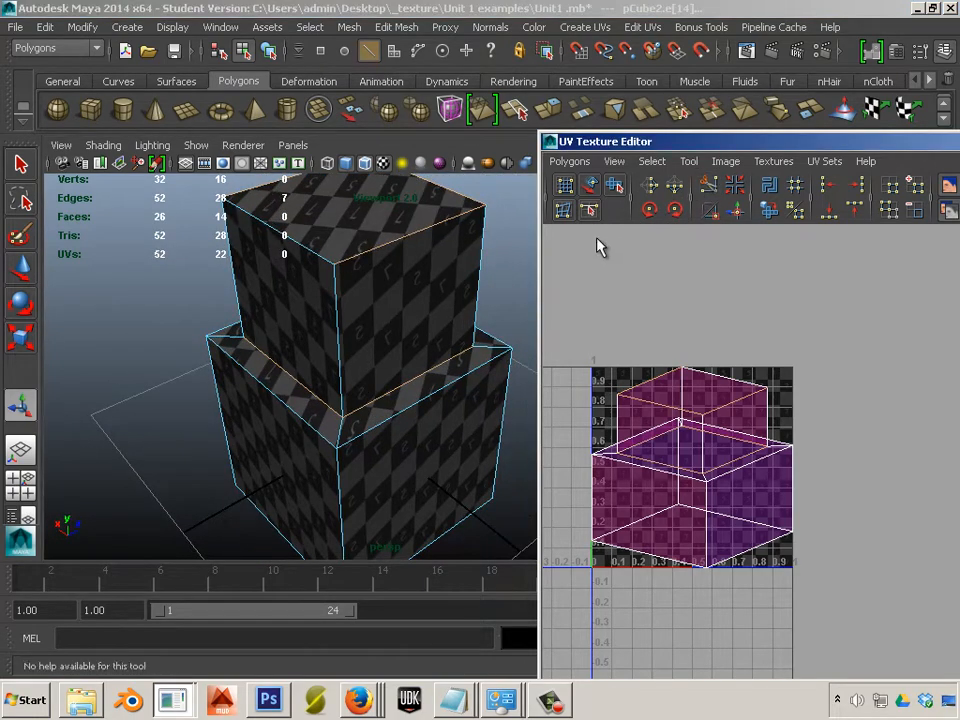
- Return to object selection and apply the custom polygon display with texture borders highlighted and edge width 6.4304 to the stacked cubes
right_click_drag(453, 265, 475, 240)
left_click(533, 268)
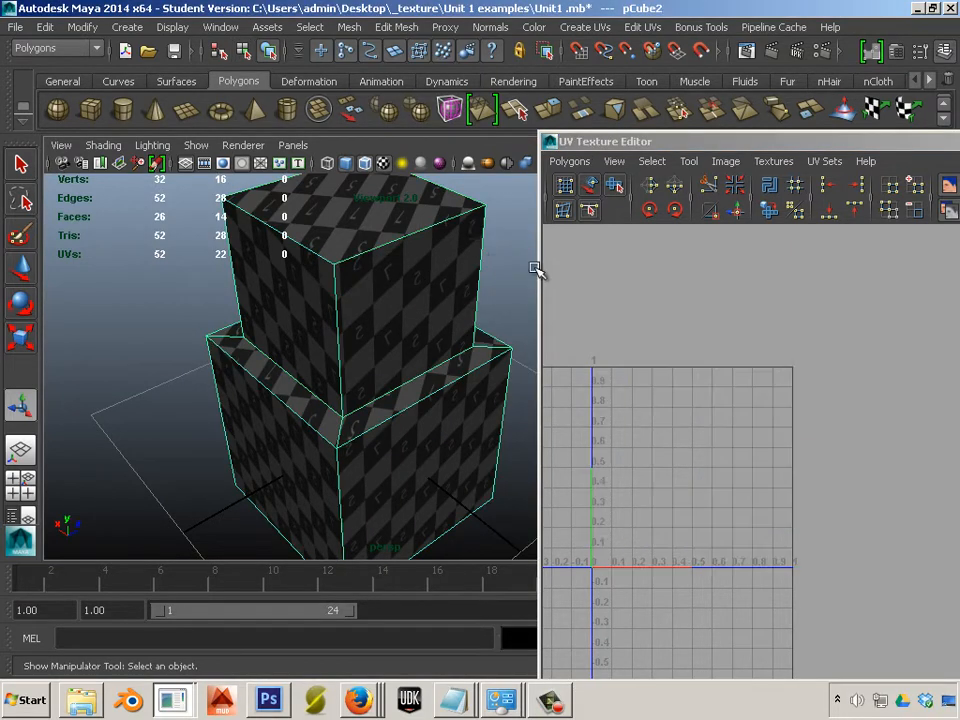
left_click_drag(489, 321, 497, 306, "alt")
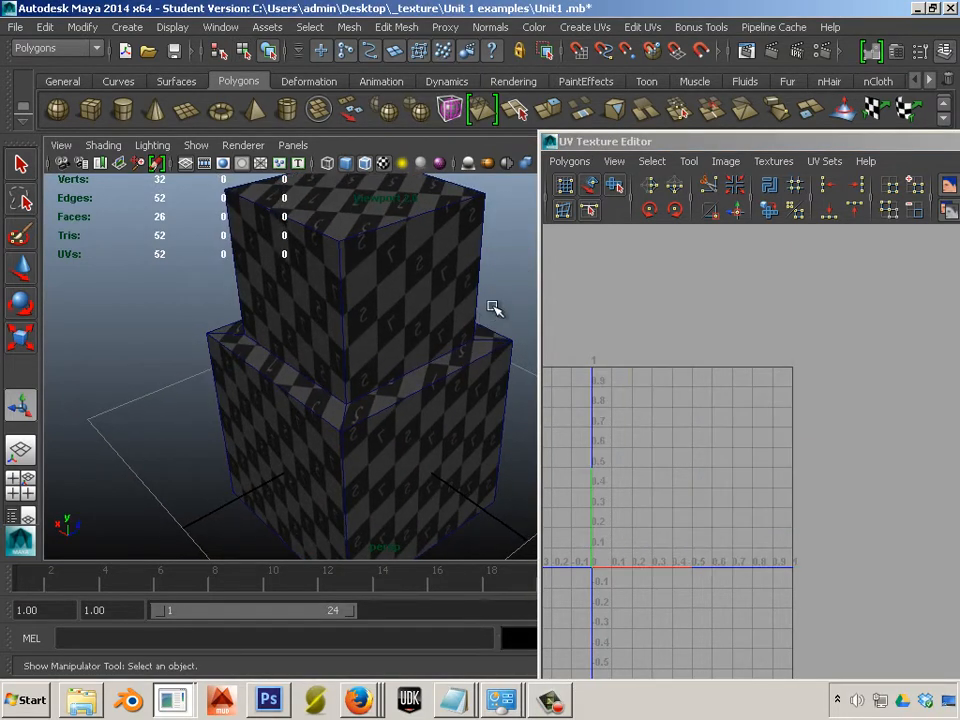
left_click(367, 377)
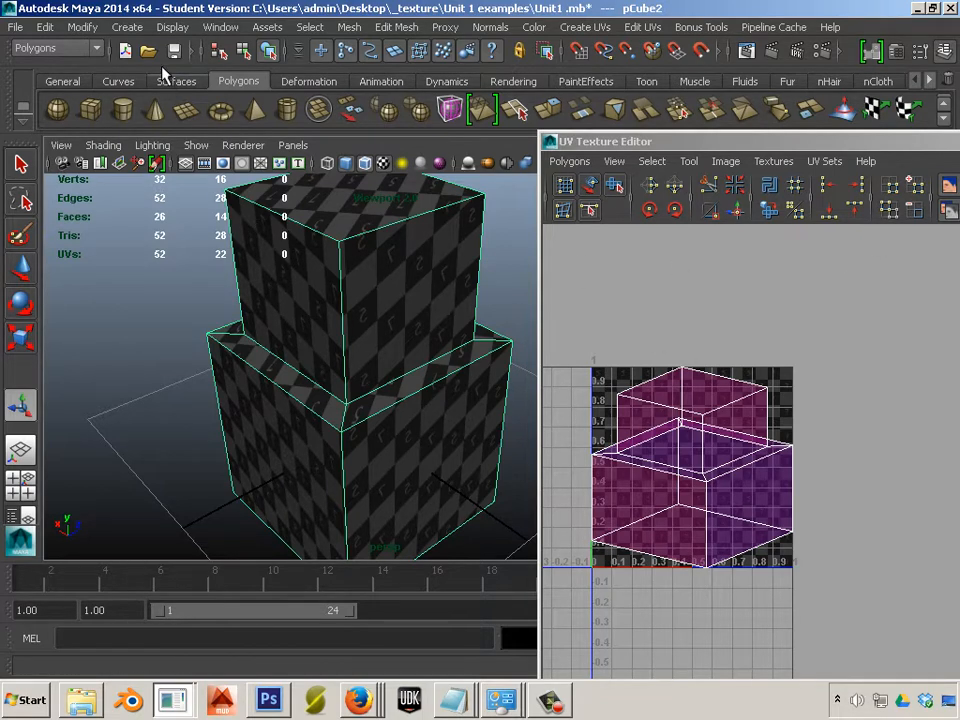
left_click(174, 27)
mouse_move(190, 207)
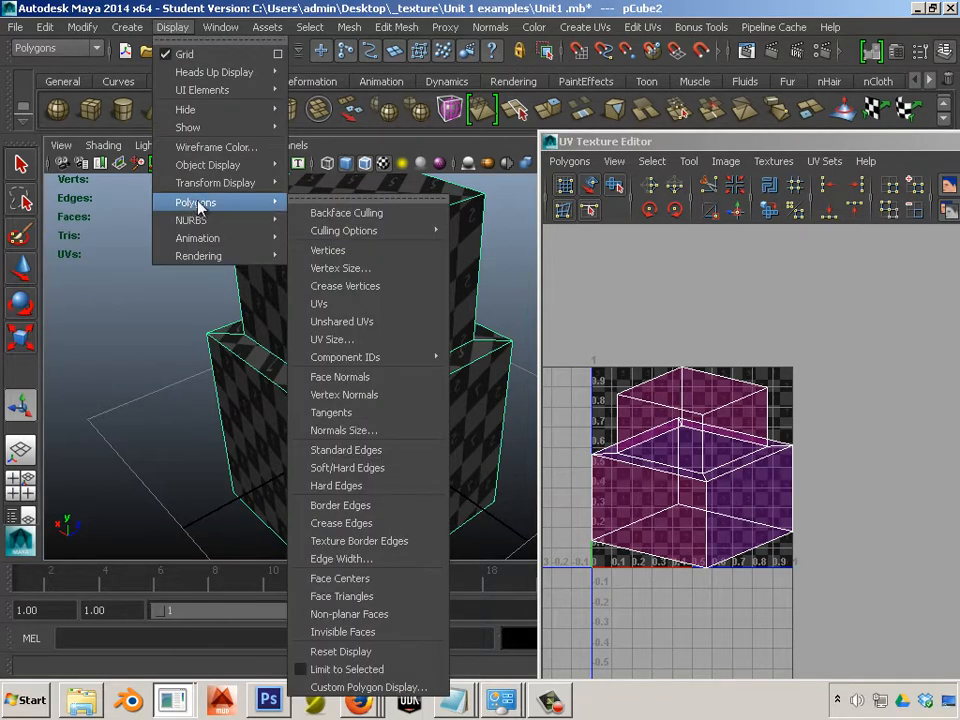
left_click(368, 687)
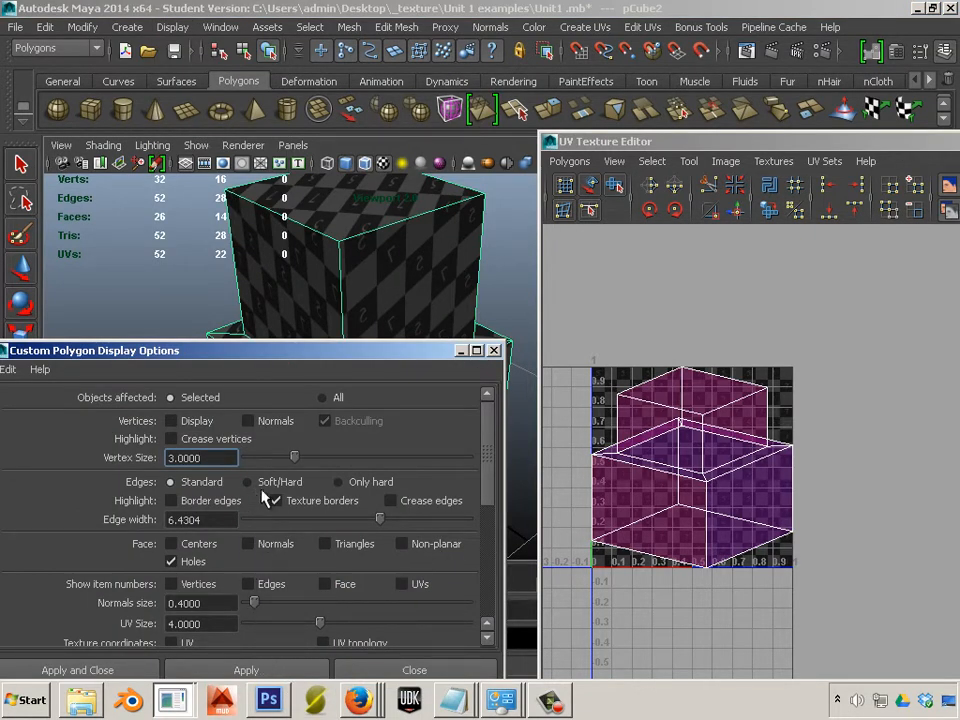
left_click(282, 666)
left_click(490, 351)
left_click(505, 282)
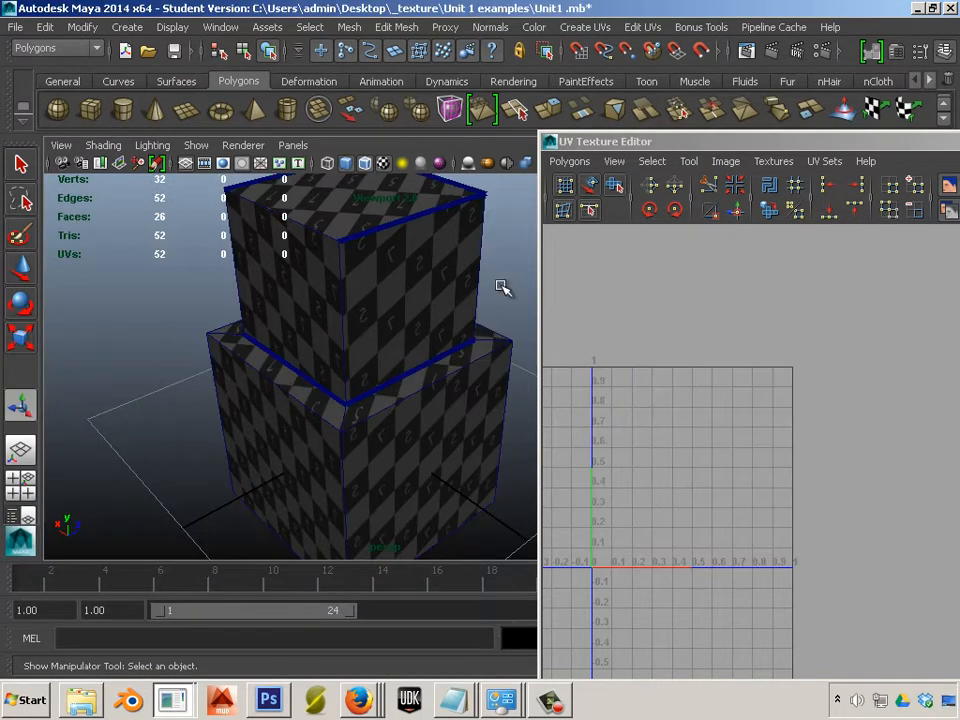
- Select three of the outer upper edges of the lower cube and cut the UVs along them
left_click_drag(504, 285, 348, 331, "alt")
left_click_drag(353, 330, 259, 343, "alt")
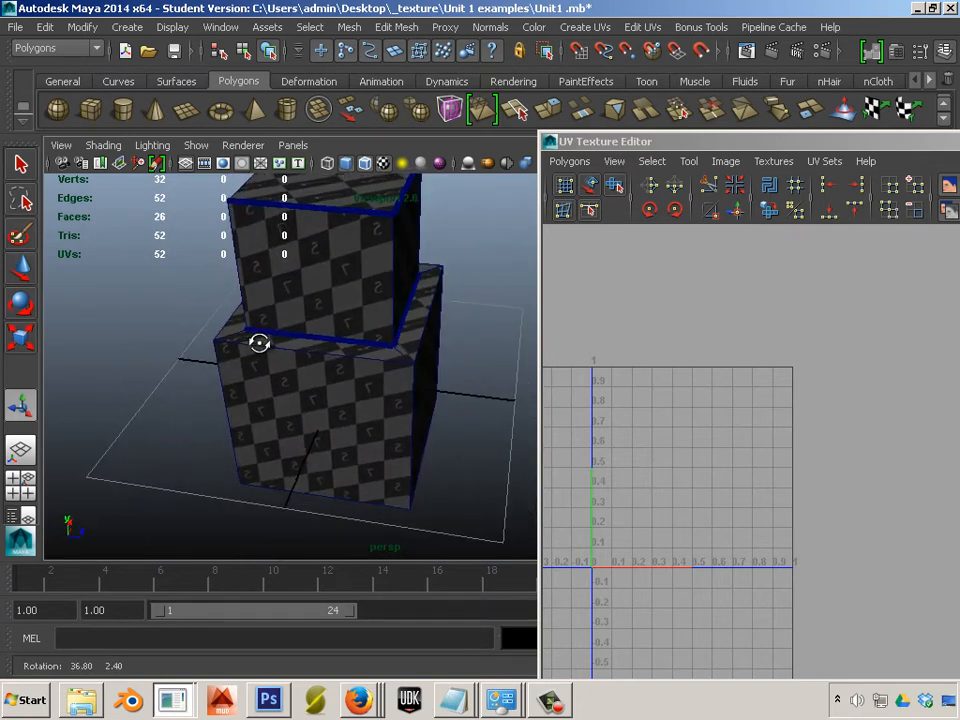
right_click_drag(266, 348, 268, 288)
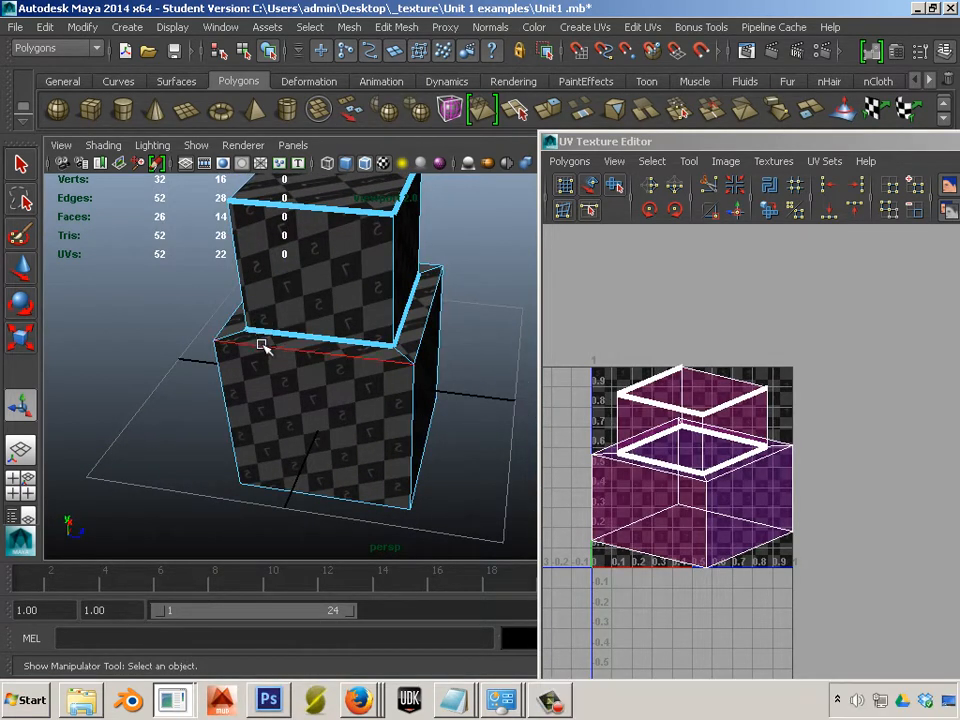
left_click(257, 343)
left_click_drag(157, 377, 308, 382, "alt")
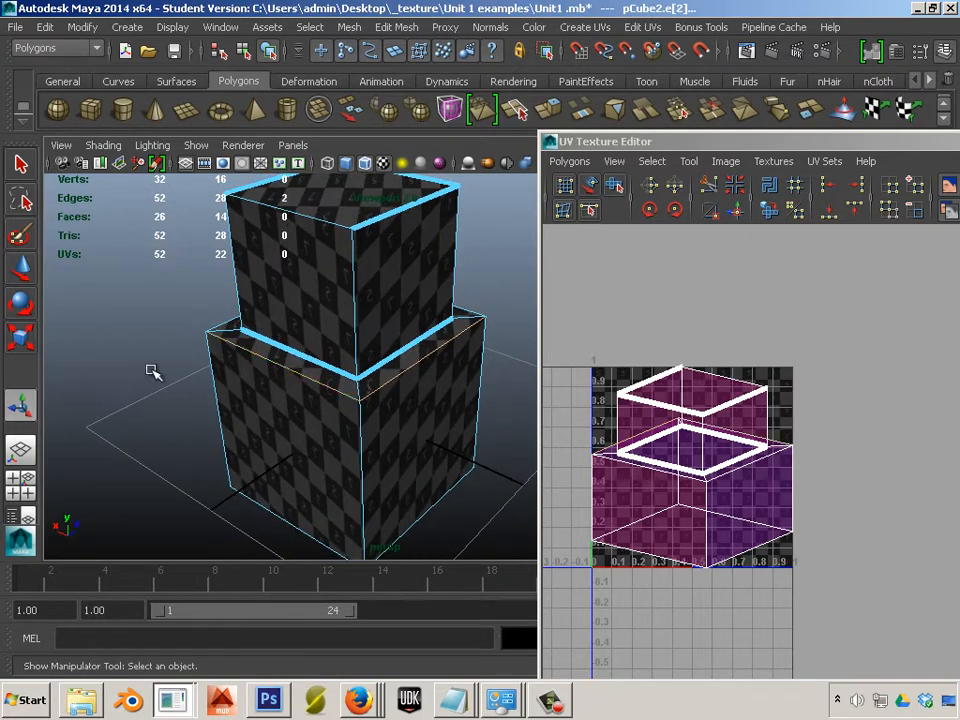
left_click_drag(152, 372, 338, 357, "alt")
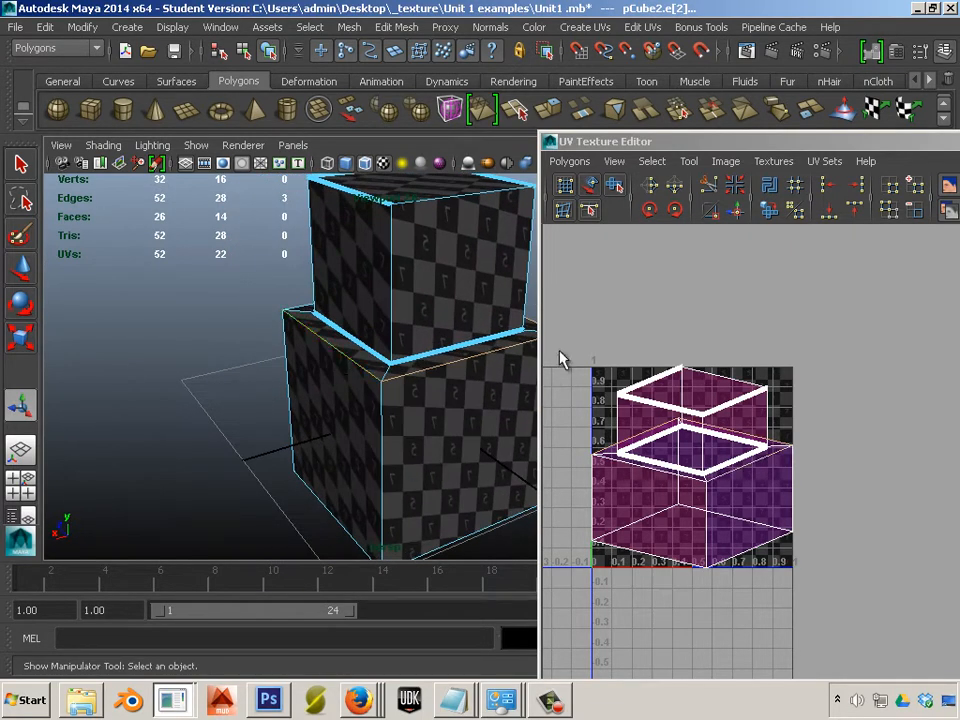
left_click(707, 186)
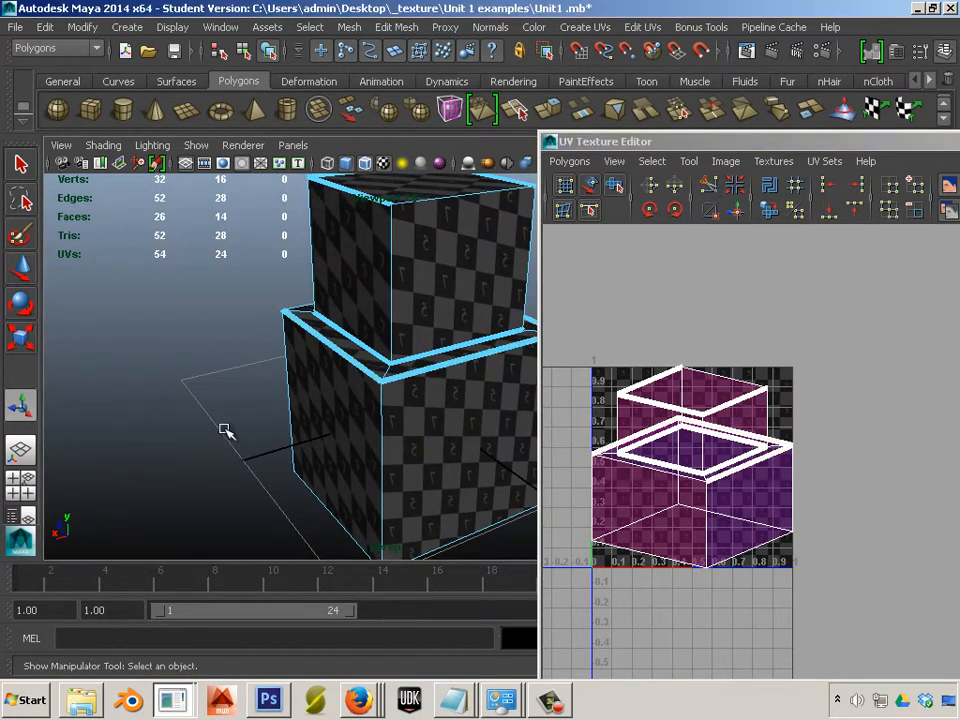
left_click_drag(223, 429, 3, 392, "alt")
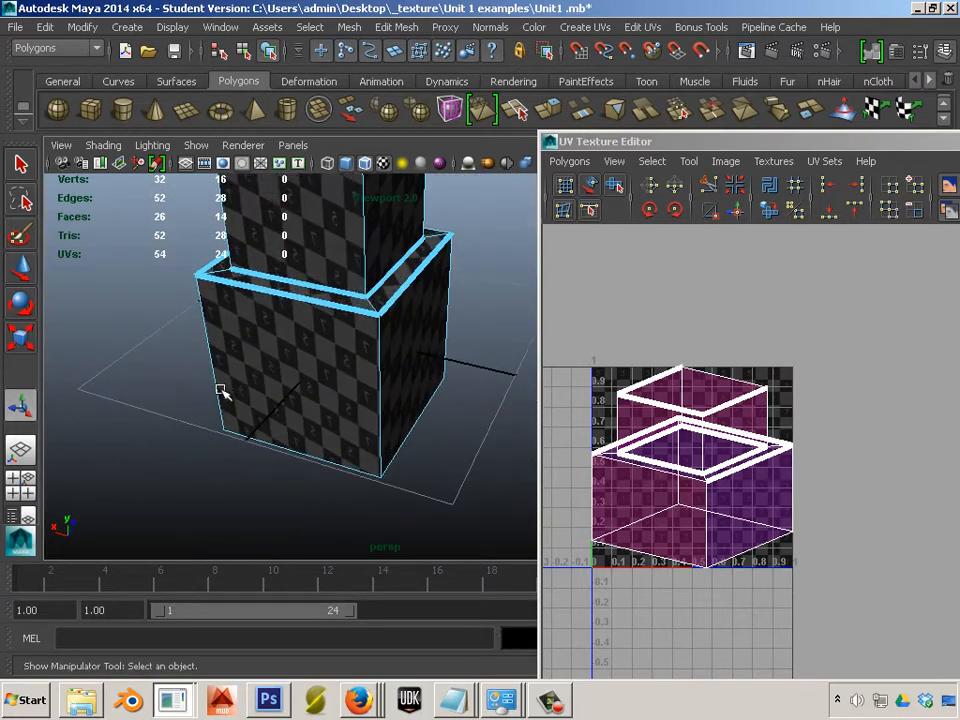
middle_click_drag(248, 385, 199, 419, "alt")
left_click_drag(198, 419, 455, 280, "alt")
left_click(438, 328)
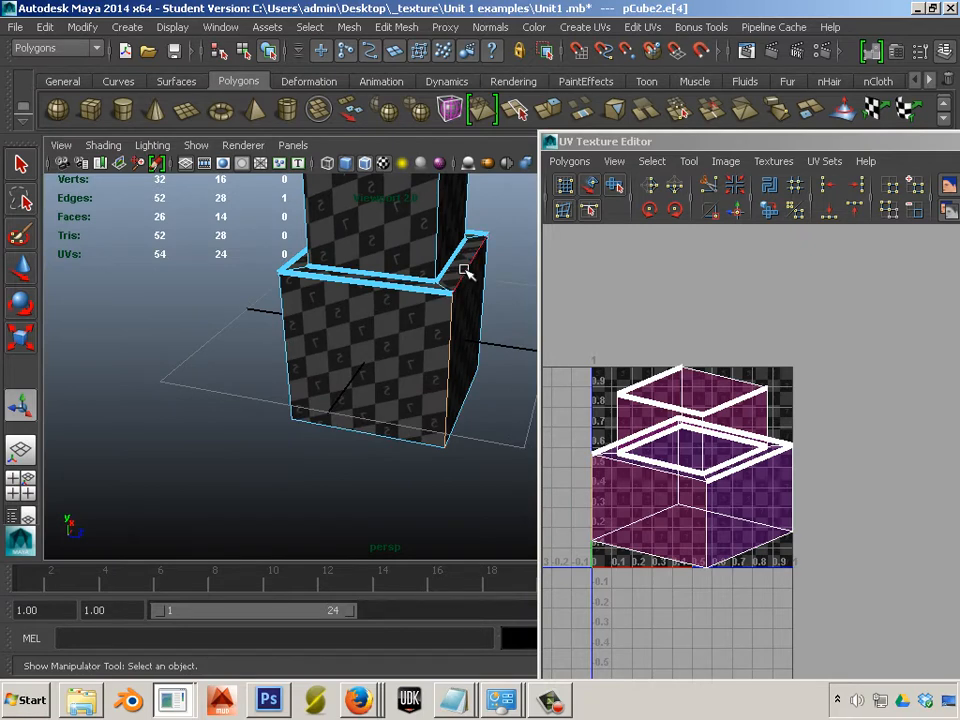
left_click(450, 337)
middle_click_drag(486, 383, 409, 444, "alt")
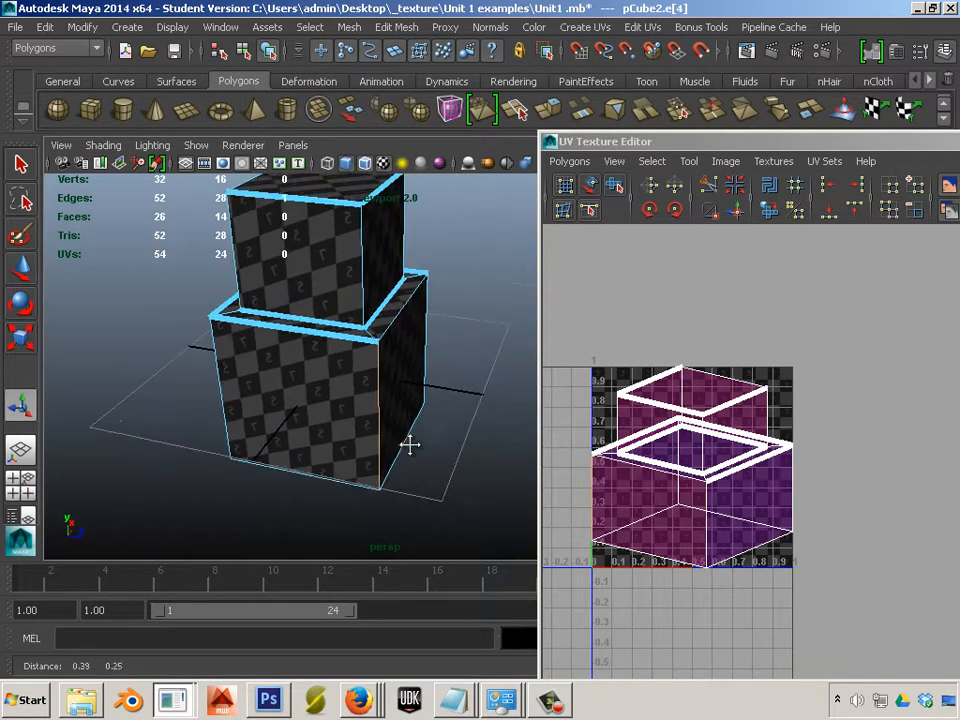
left_click_drag(423, 436, 409, 463, "alt")
left_click(360, 448)
right_click_drag(409, 463, 377, 450, "alt")
left_click_drag(377, 450, 487, 412, "alt")
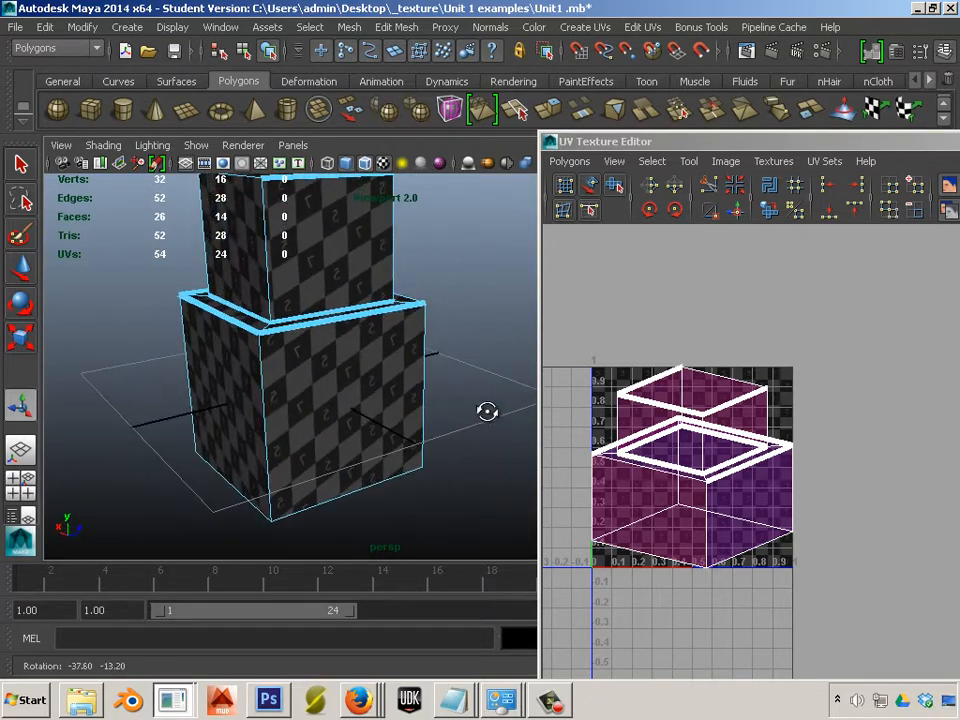
left_click(264, 388)
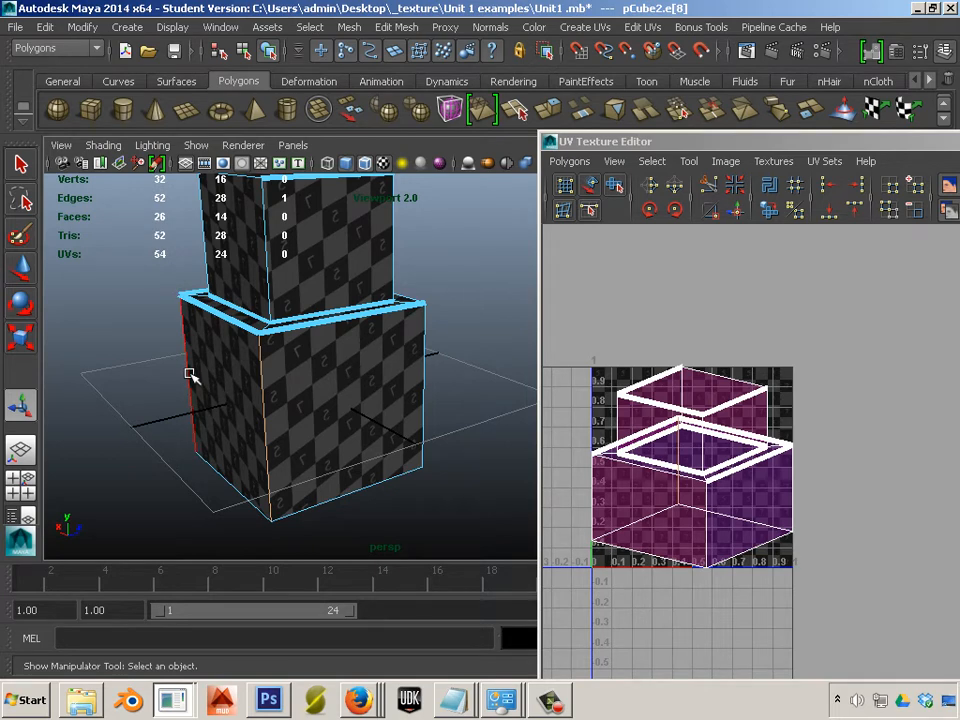
- Select three of the bottom edges of the lower cube and cut the UVs along them
left_click_drag(372, 432, 271, 416, "alt")
left_click(315, 476)
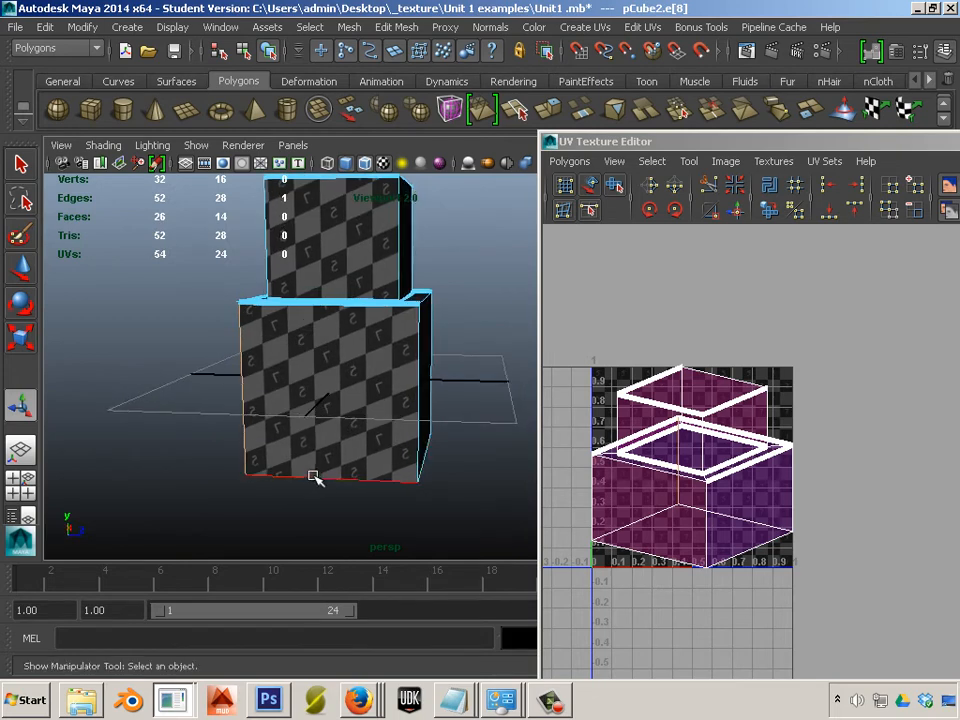
left_click_drag(150, 482, 246, 508, "alt")
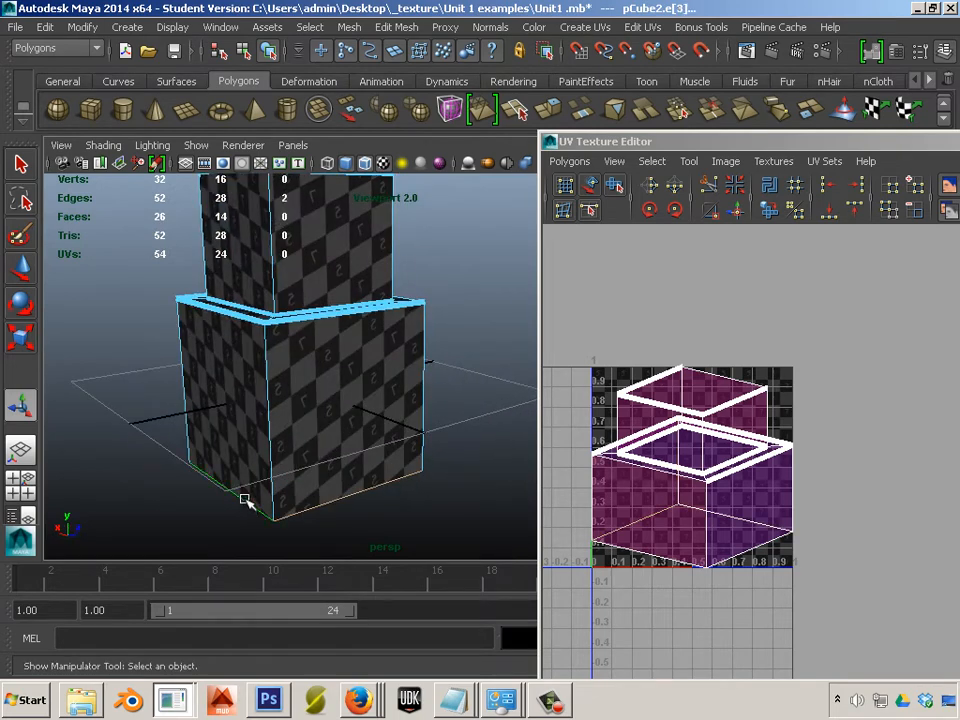
left_click_drag(148, 507, 228, 511, "alt")
left_click_drag(120, 507, 221, 501, "alt")
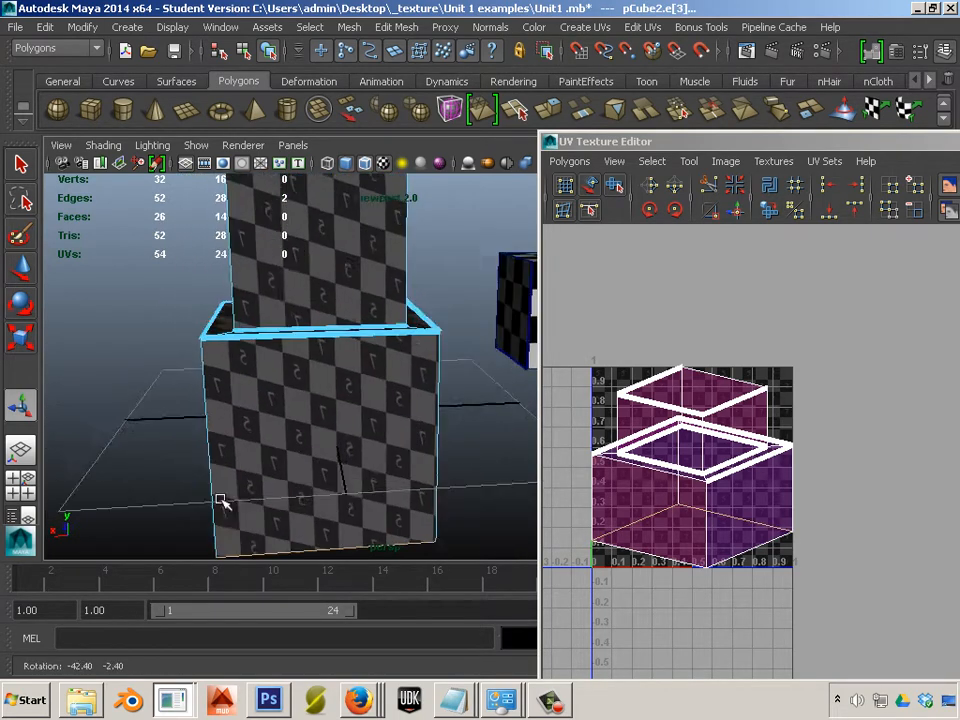
middle_click_drag(221, 501, 216, 390, "alt")
left_click_drag(216, 390, 318, 458, "alt")
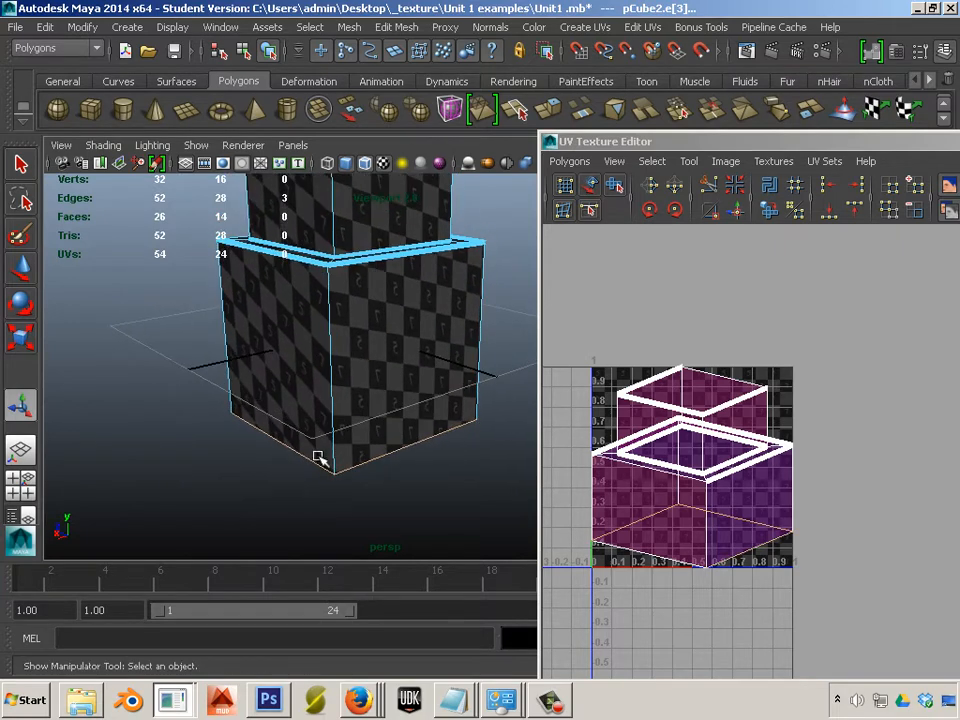
left_click(711, 191)
left_click_drag(441, 491, 354, 457, "alt")
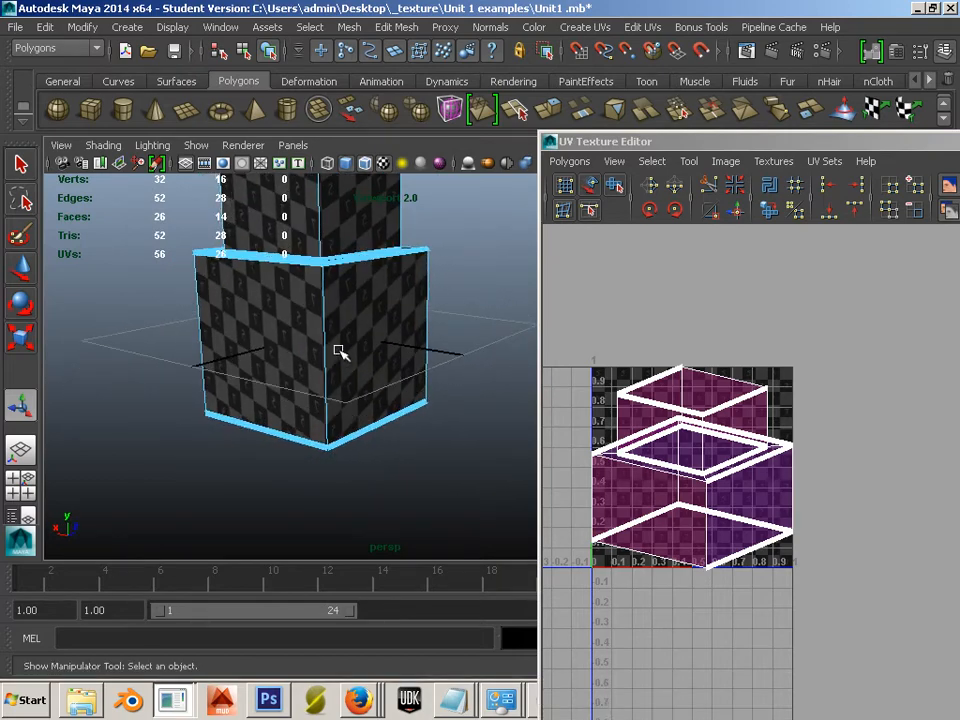
- Try unfolding all the UVs of the stacked-cube object, check the texture on the model, and undo the unfold
right_click_drag(336, 345, 410, 305)
left_click(770, 212)
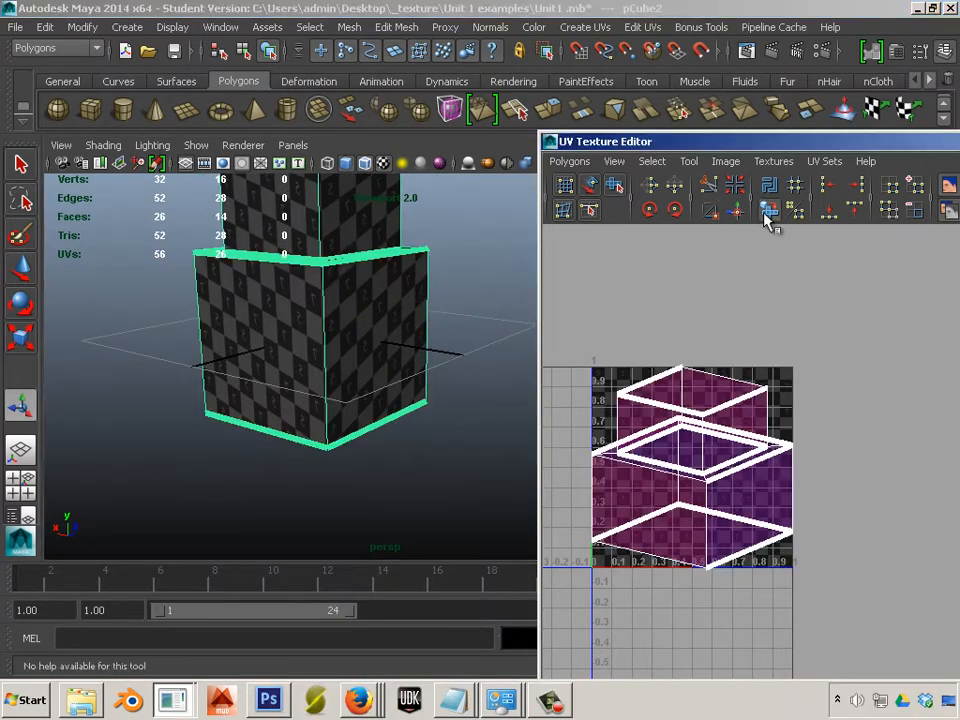
middle_click_drag(640, 478, 686, 468, "alt")
left_click_drag(439, 386, 216, 412, "alt")
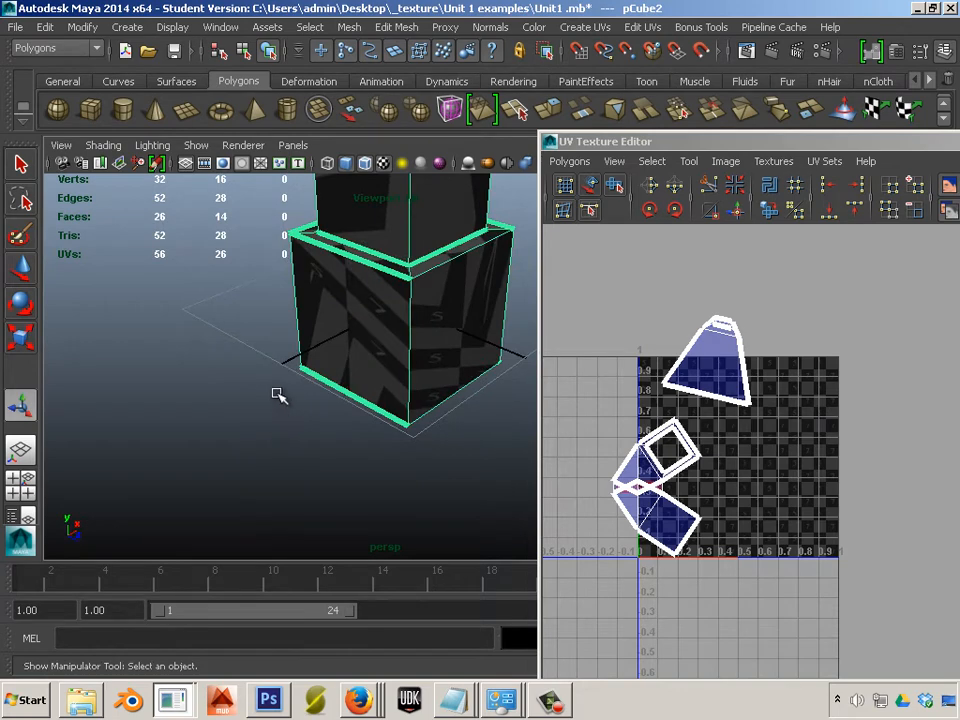
key("ctrl+z")
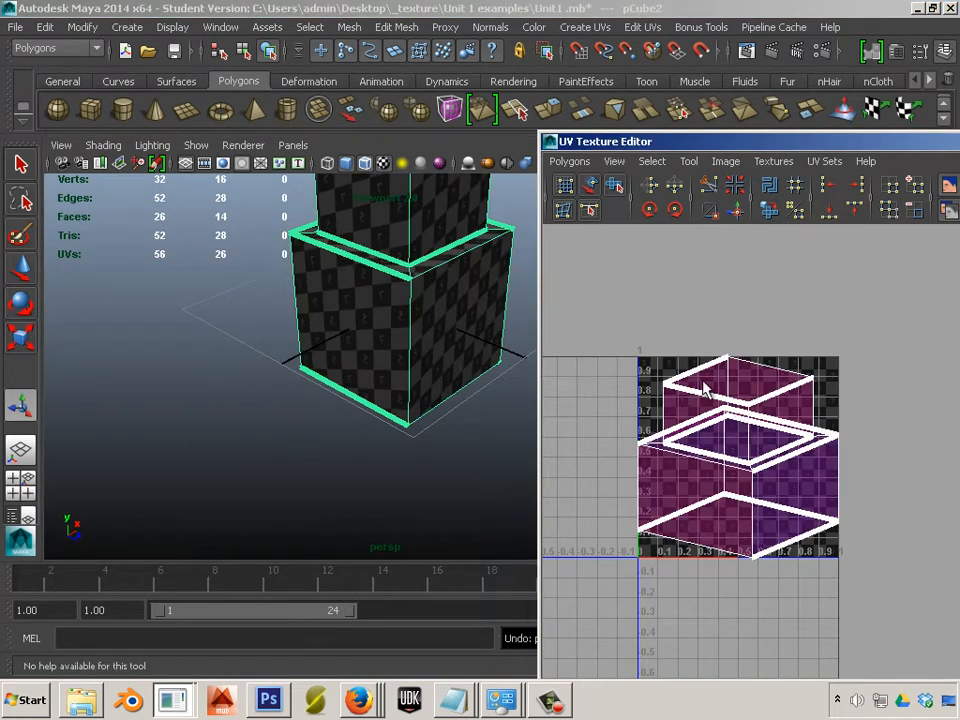
- Try to unfold the lower cube's UVs interactively with the Smooth UV tool
right_click_drag(705, 390, 775, 386)
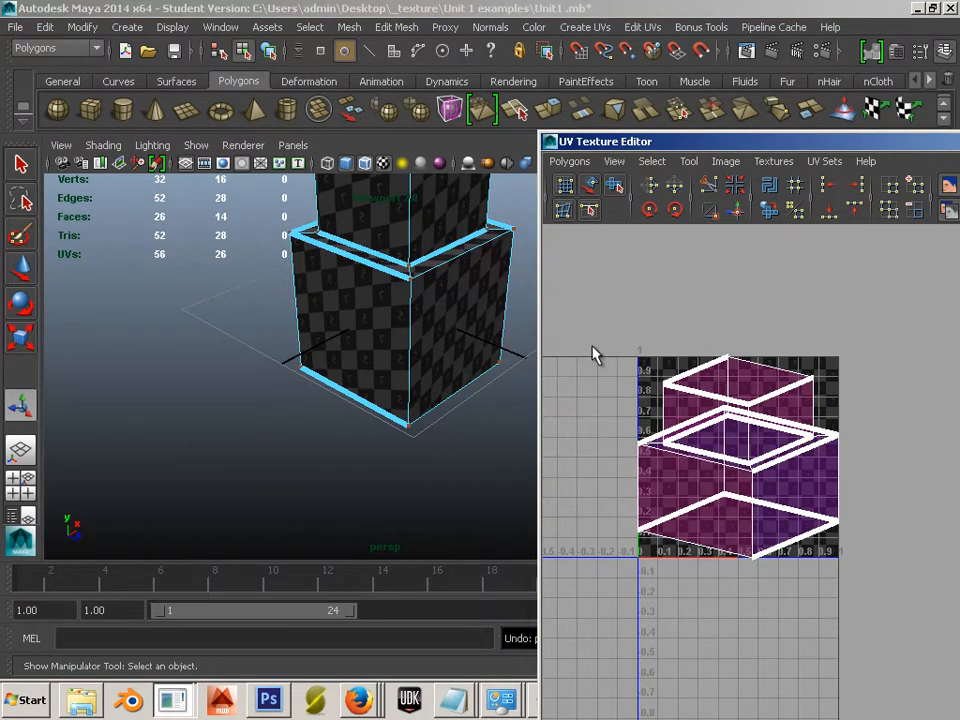
left_click(616, 190)
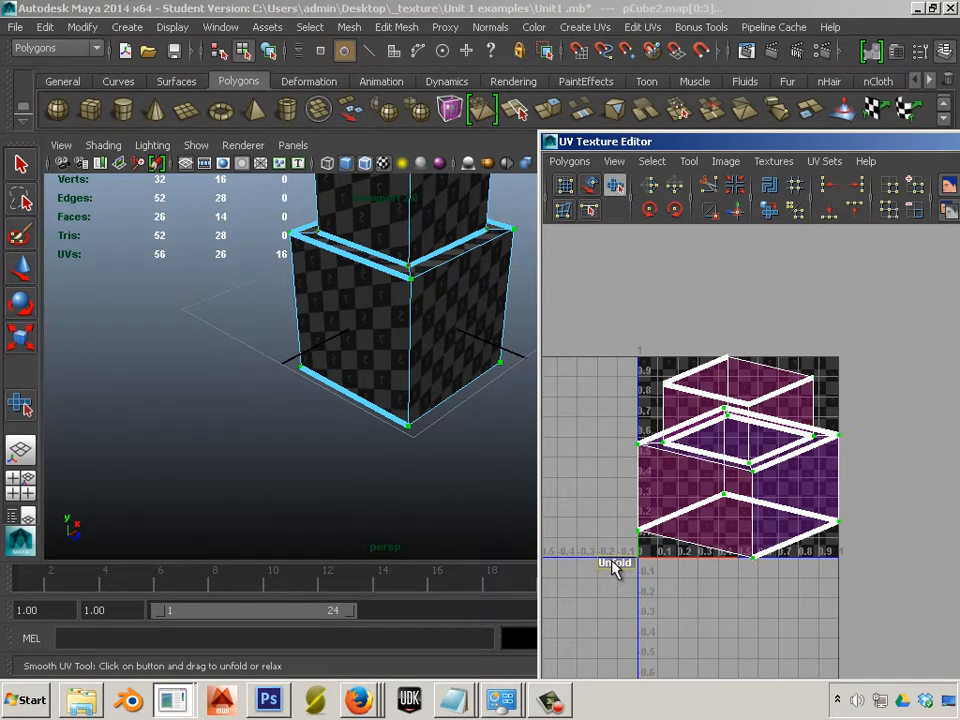
left_click_drag(614, 566, 574, 514)
middle_click_drag(413, 371, 407, 454, "alt")
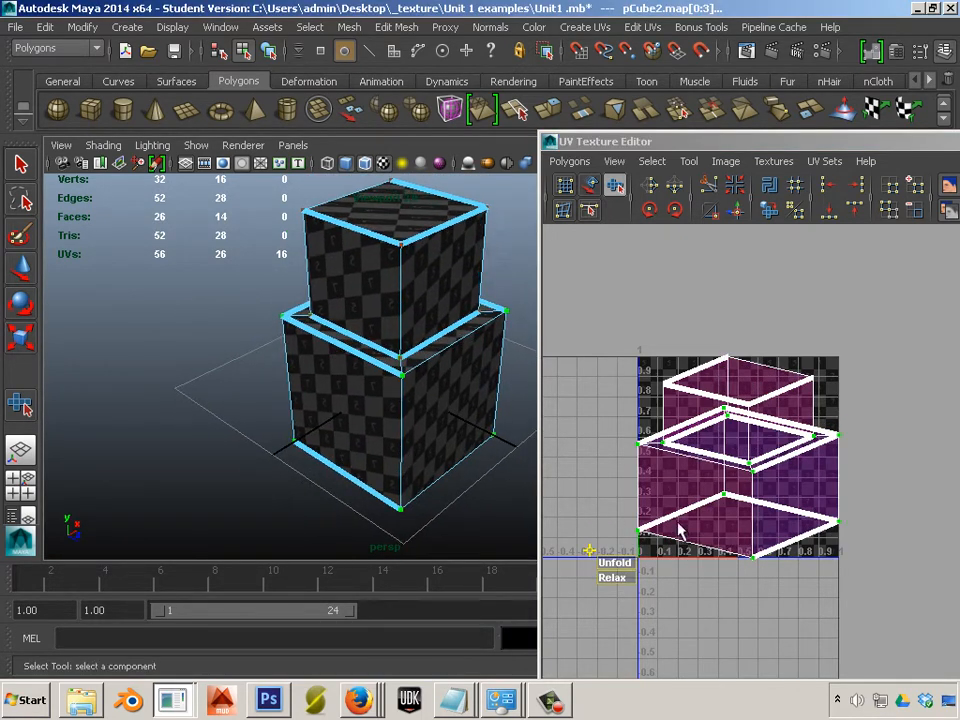
left_click_drag(610, 562, 518, 527)
- Select the front vertical corner edge of the lower cube and cut the UVs along it
left_click_drag(335, 505, 271, 465, "alt")
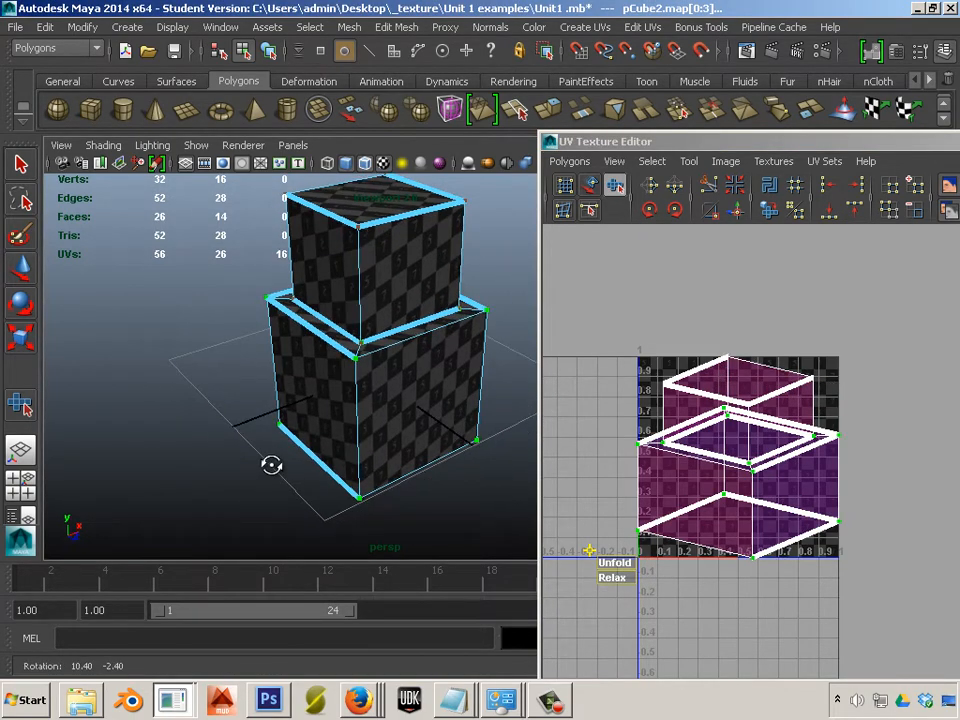
left_click_drag(461, 506, 386, 422, "alt")
right_click_drag(383, 326, 380, 294)
left_click(364, 392)
left_click_drag(305, 436, 249, 446, "alt")
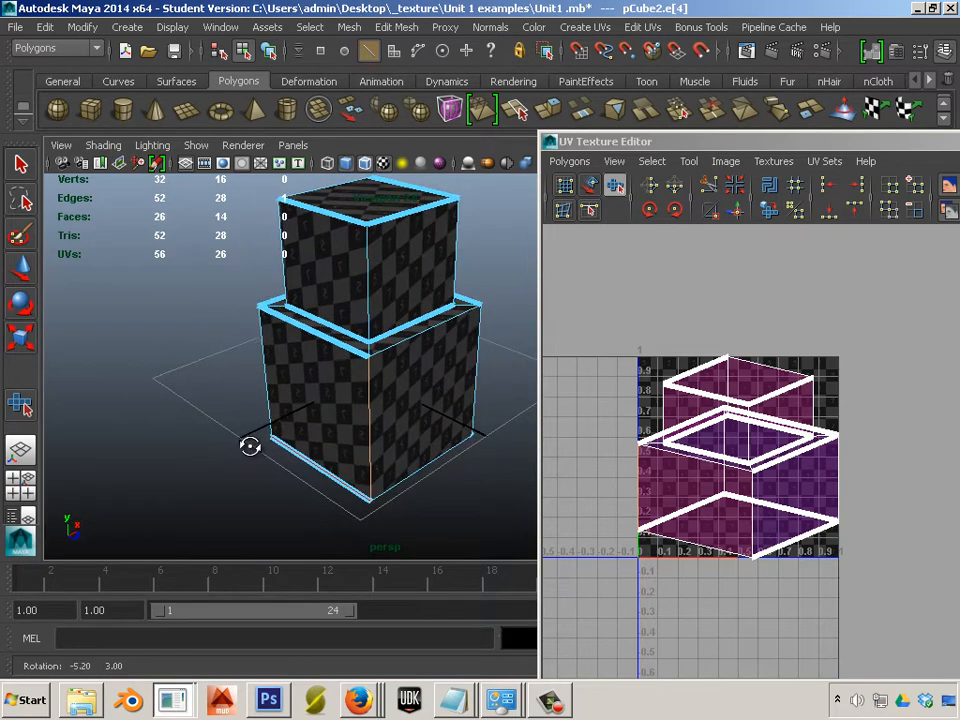
left_click(728, 187)
- Return to object selection and unfold the UVs of the whole stacked-cube object
right_click_drag(433, 326, 485, 305)
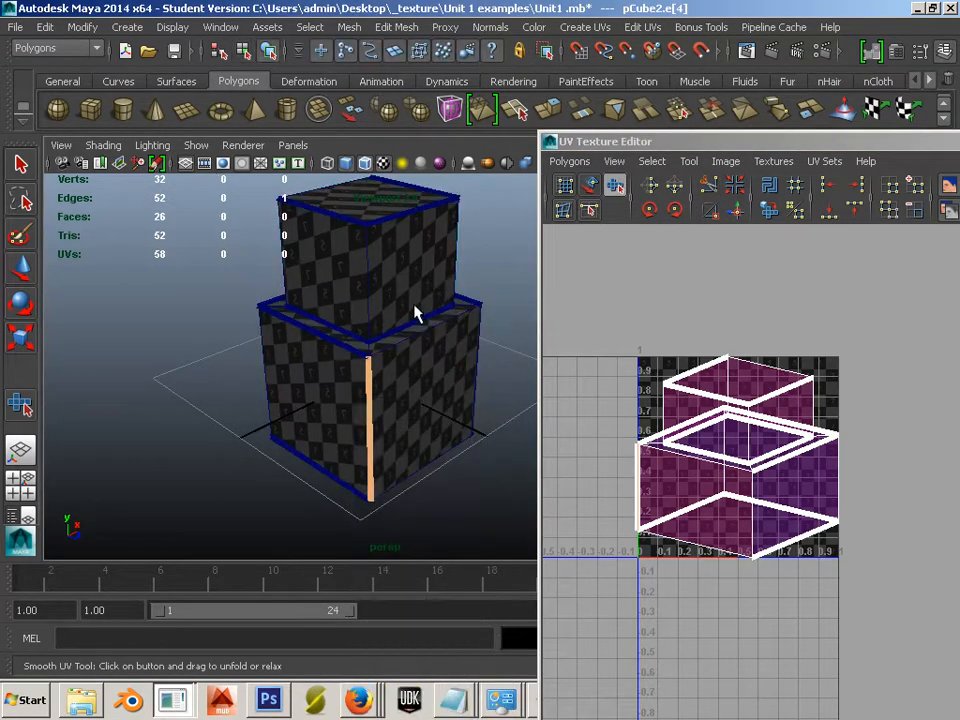
left_click(414, 307)
left_click(769, 212)
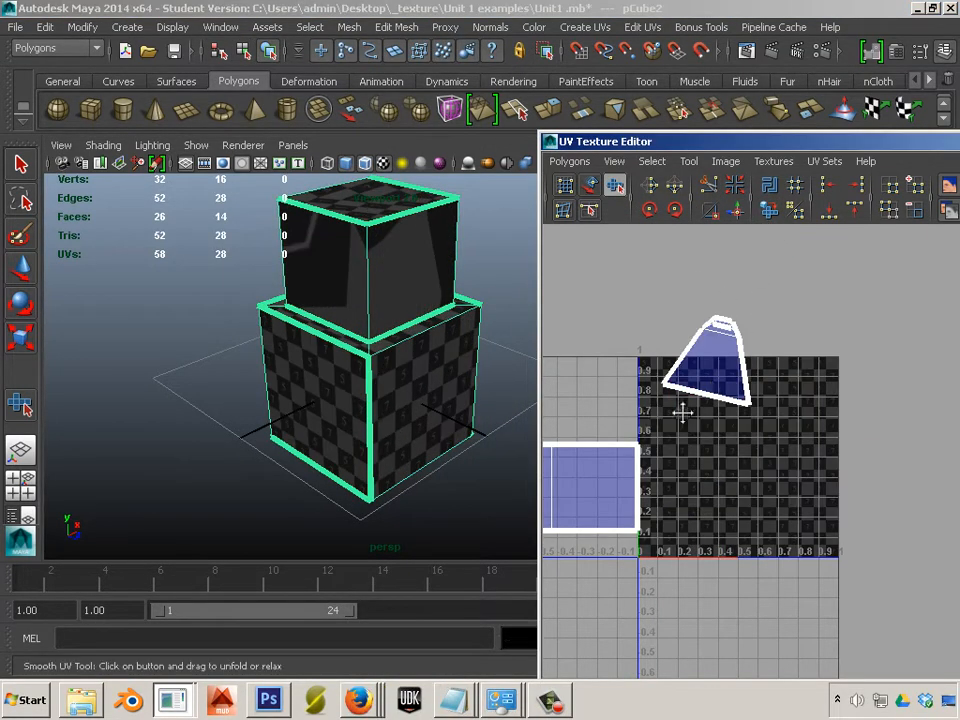
- Select the UVs of the upper cube's distorted shell and examine both shells in the UV layout
middle_click_drag(683, 413, 921, 394, "alt")
scroll(706, 414, "down", 2)
middle_click_drag(692, 459, 664, 446, "alt")
right_click_drag(787, 398, 800, 378)
left_click_drag(728, 347, 869, 449)
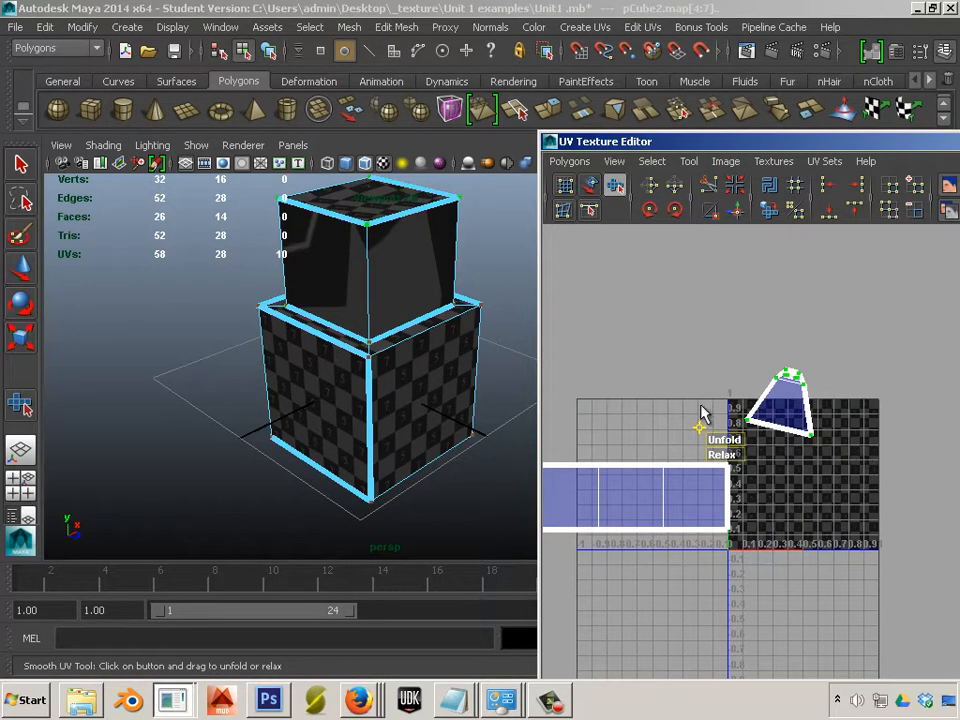
middle_click_drag(690, 424, 803, 451, "alt")
right_click_drag(803, 451, 829, 480, "alt")
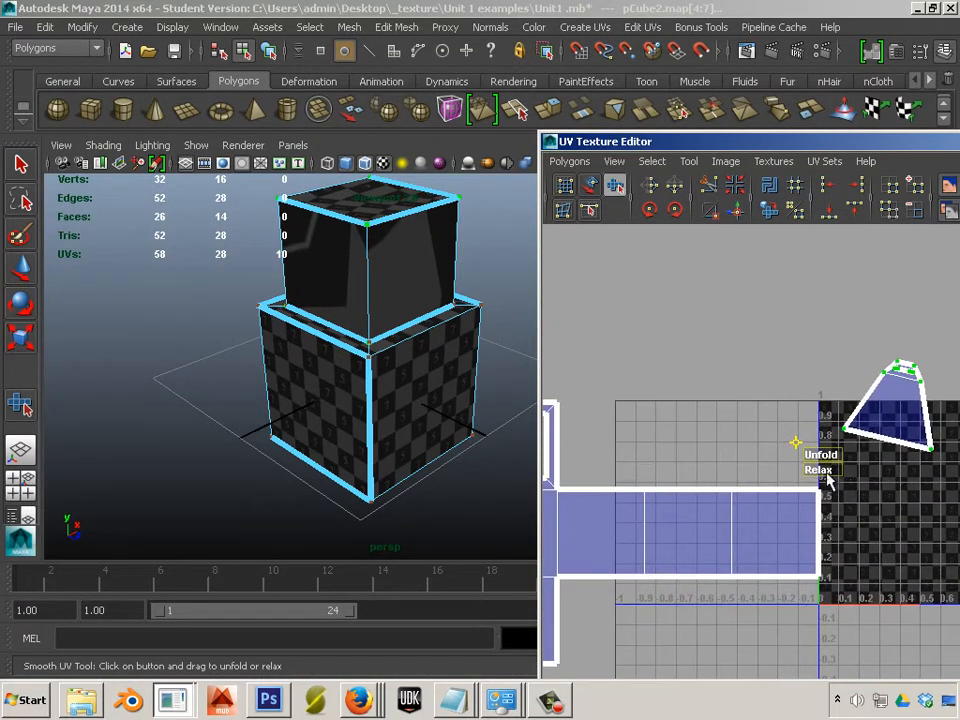
middle_click_drag(807, 474, 771, 437, "alt")
right_click_drag(786, 440, 643, 427, "alt")
- Pick the face at the junction of the lower cube's unfolded shell and examine where it lies on the model
right_click_drag(690, 510, 695, 550)
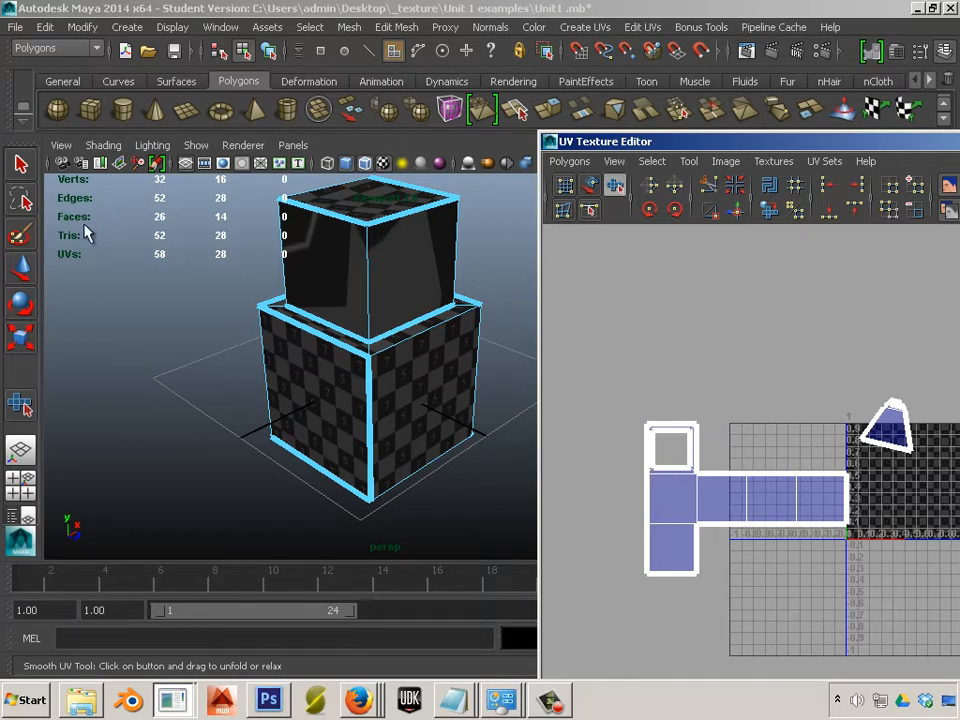
left_click(23, 272)
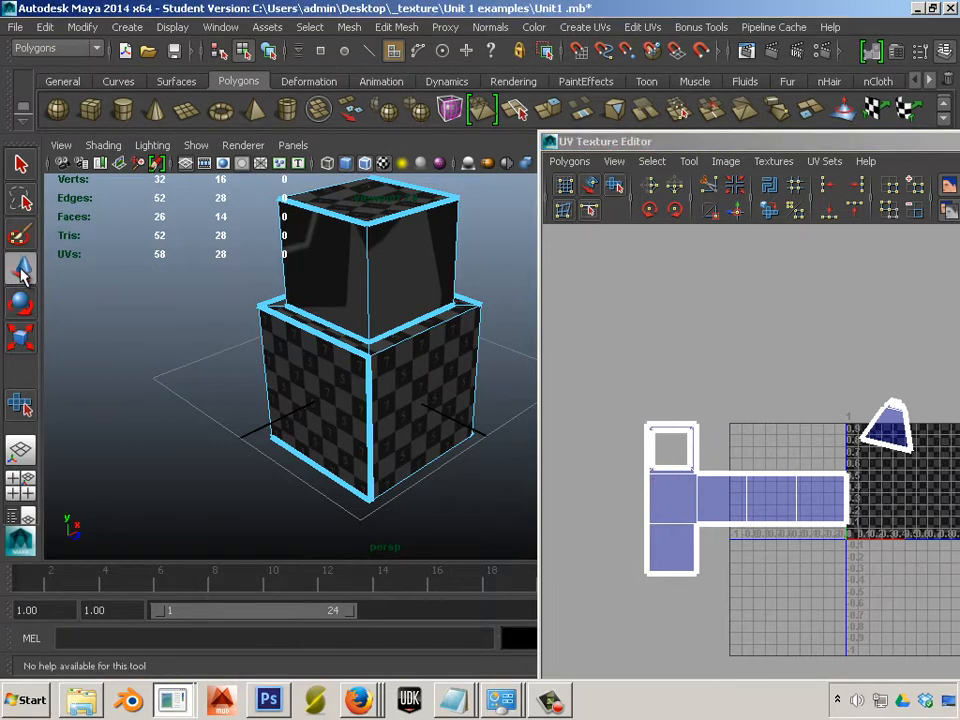
left_click(686, 514)
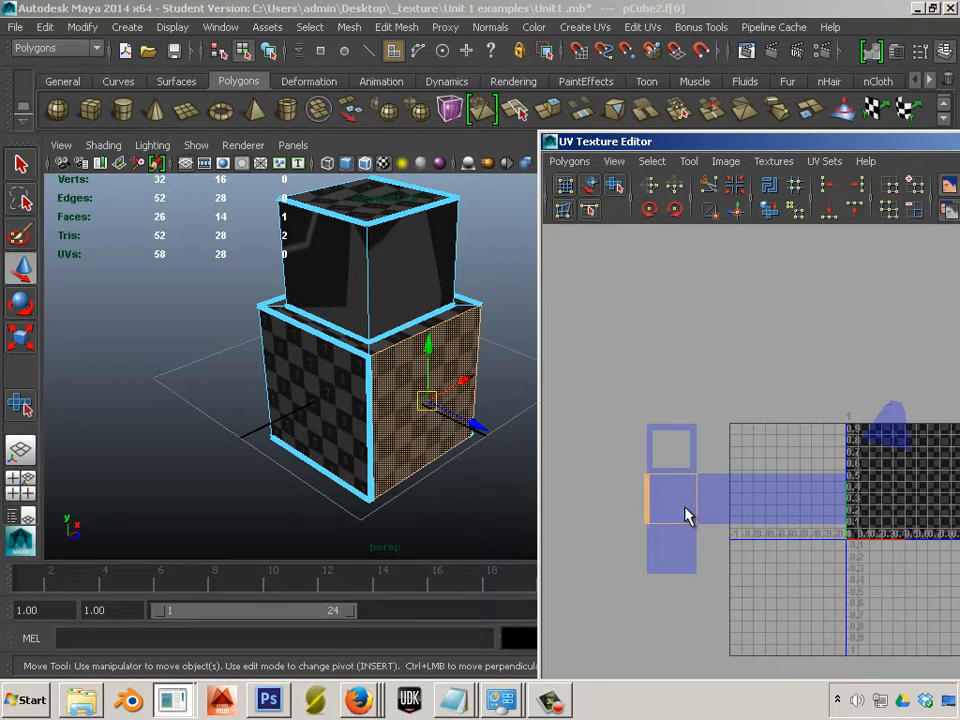
left_click_drag(330, 407, 336, 414, "alt")
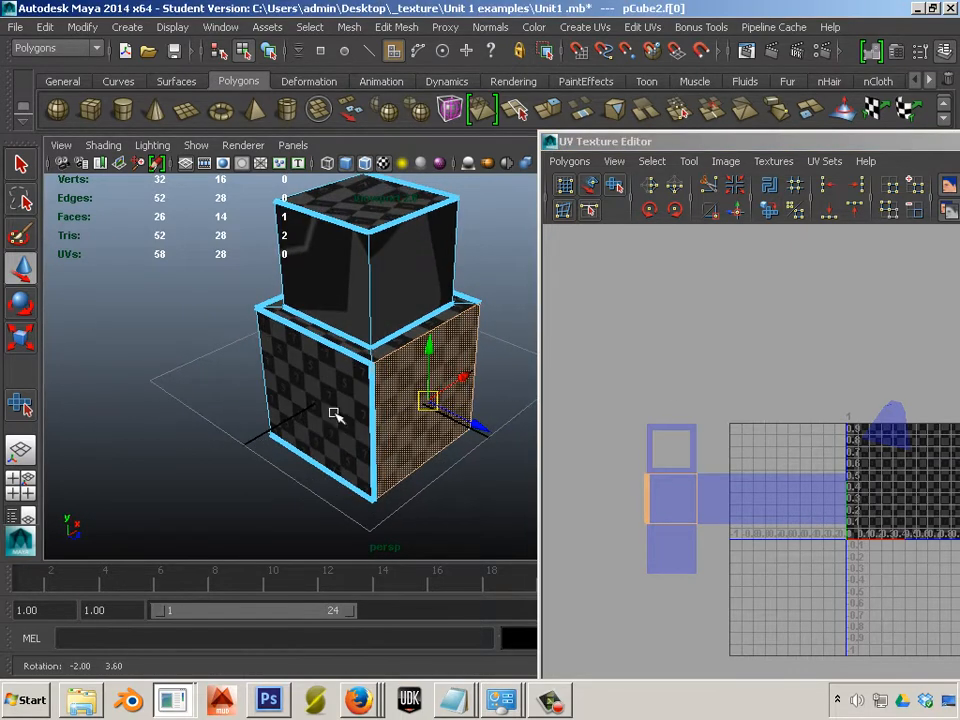
scroll(361, 305, "up", 3)
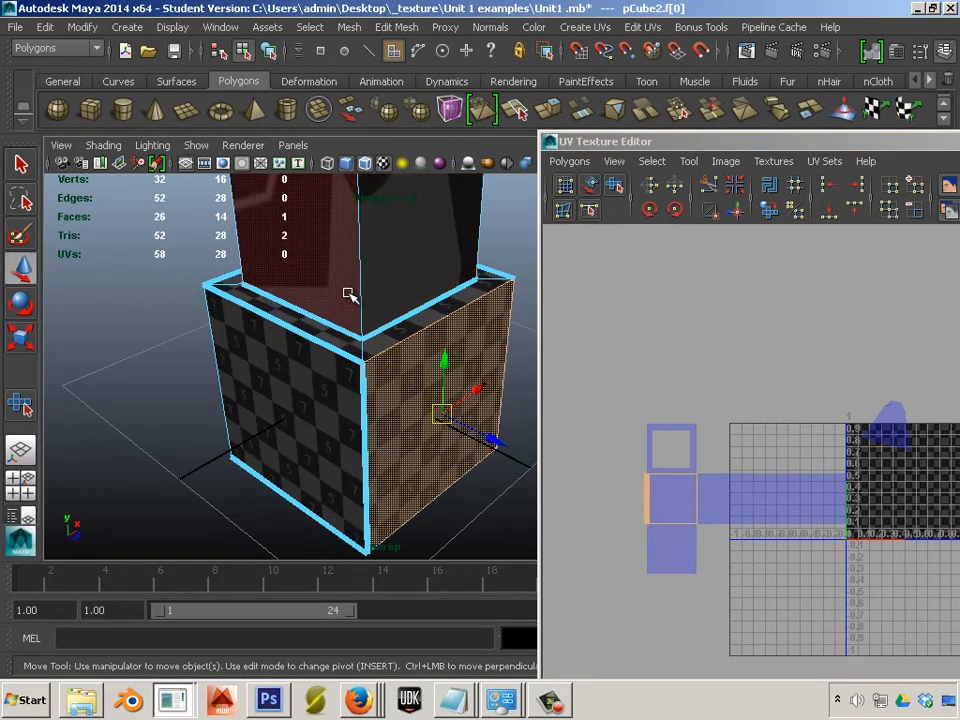
left_click_drag(347, 294, 355, 369, "alt")
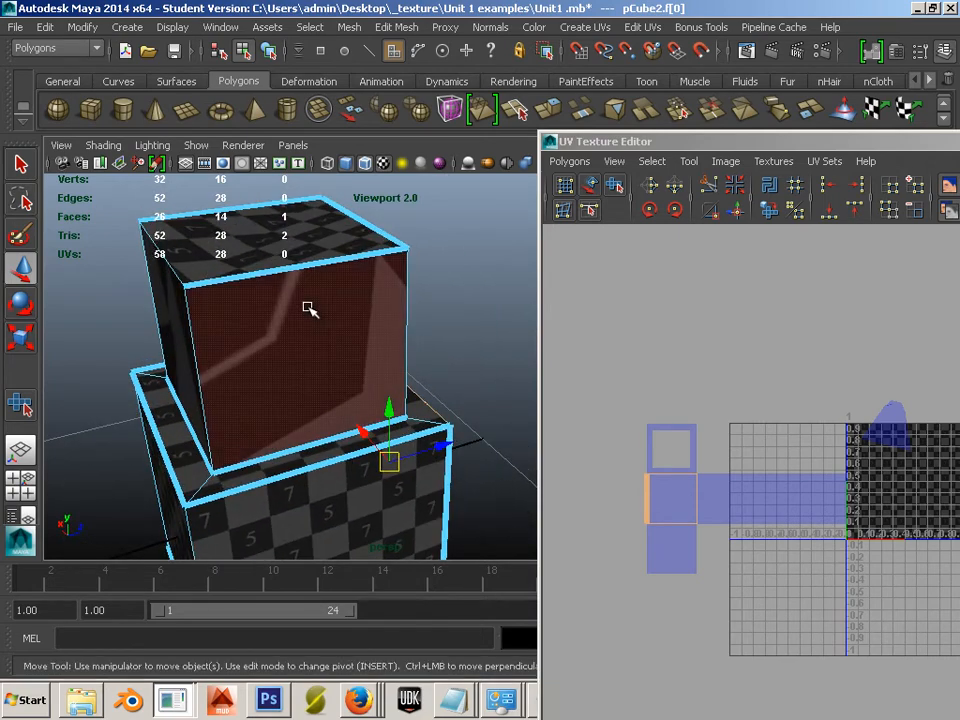
- Select one vertical corner edge of the upper cube and cut the UVs along it
right_click_drag(307, 306, 338, 281)
left_click_drag(350, 343, 220, 361, "alt")
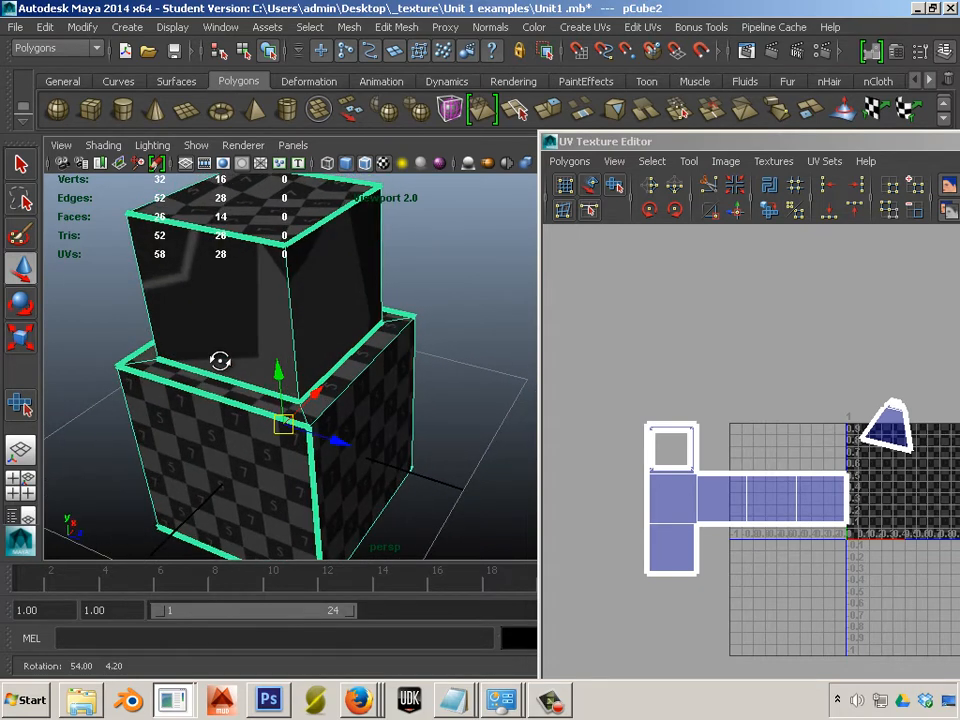
right_click_drag(145, 276, 144, 231)
left_click(144, 291)
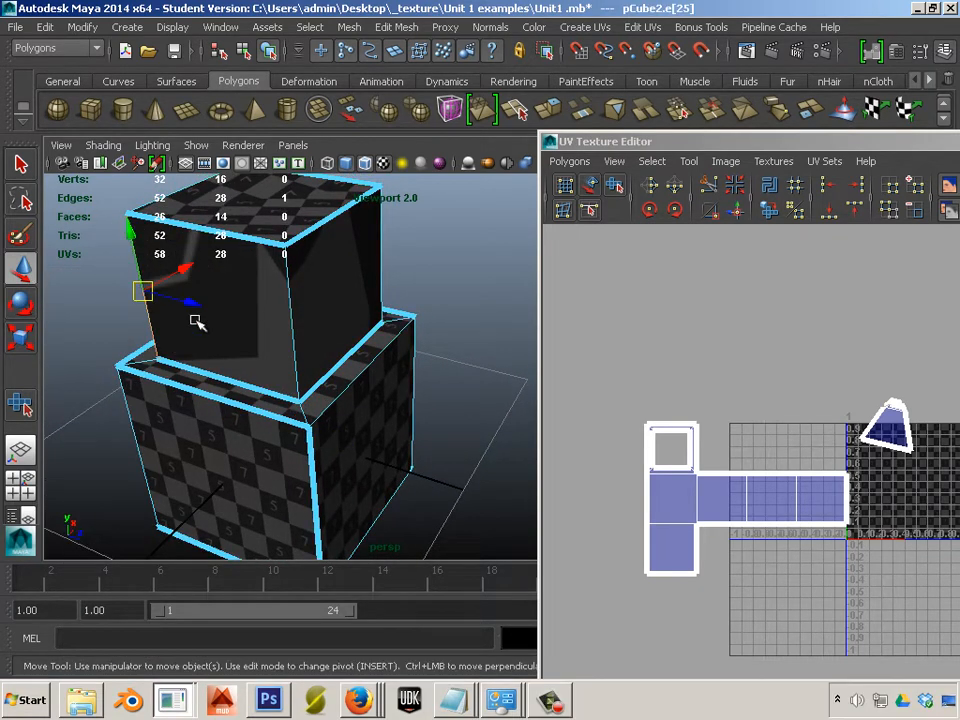
left_click(708, 185)
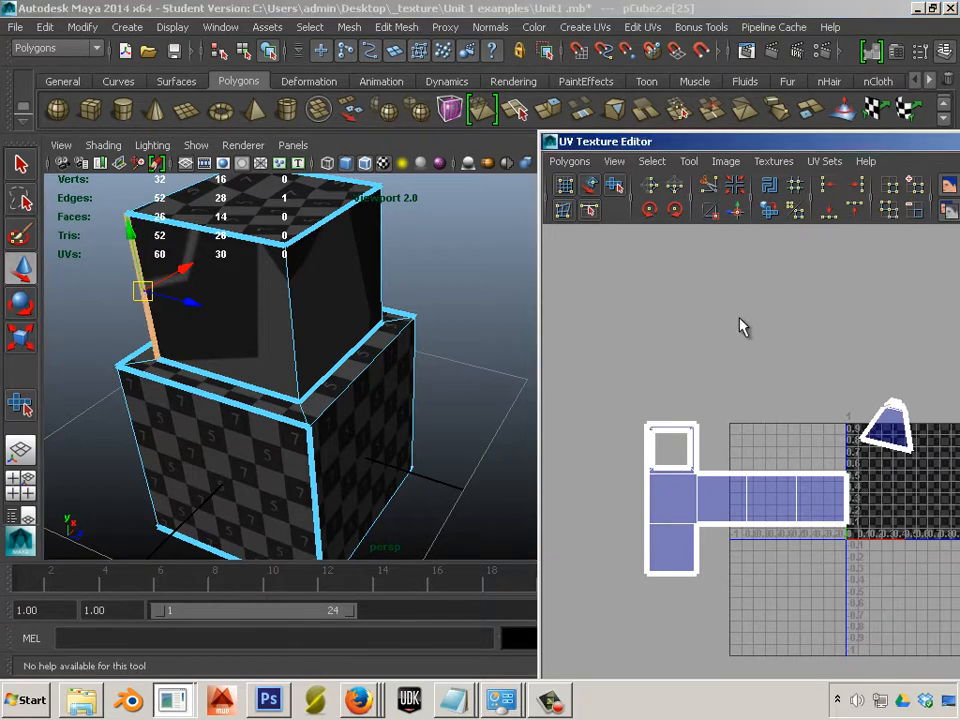
- Select all the UVs of both shells, unfold them, and clear the selection
right_click_drag(870, 437, 916, 432)
scroll(742, 408, "down", 2)
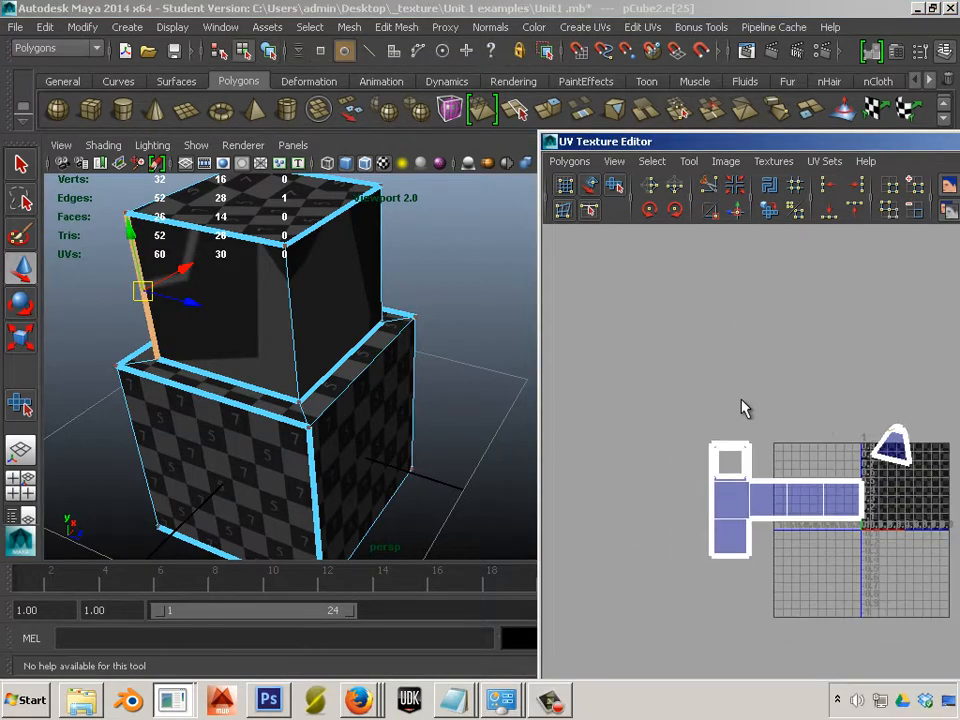
right_click_drag(853, 437, 930, 437)
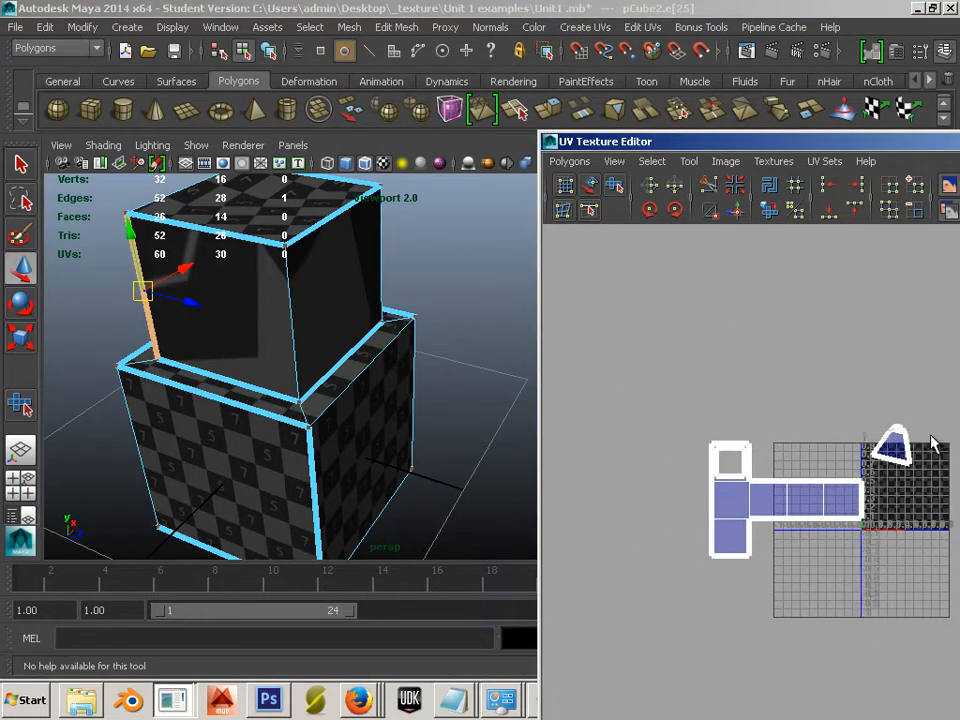
left_click_drag(644, 386, 959, 606)
left_click(769, 211)
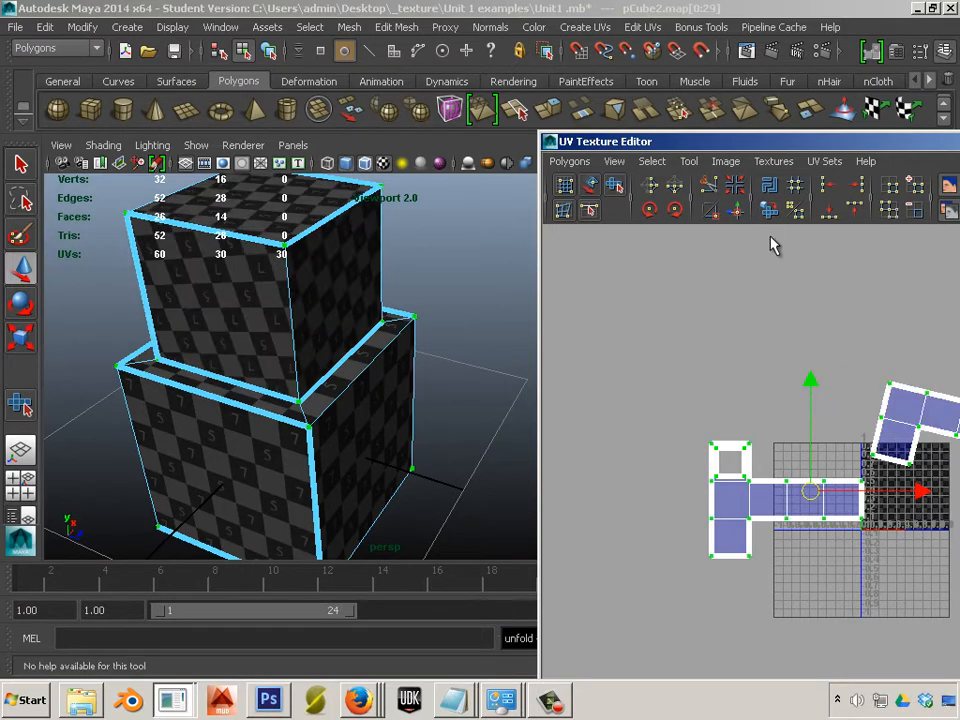
middle_click_drag(785, 350, 692, 379, "alt")
left_click(676, 395)
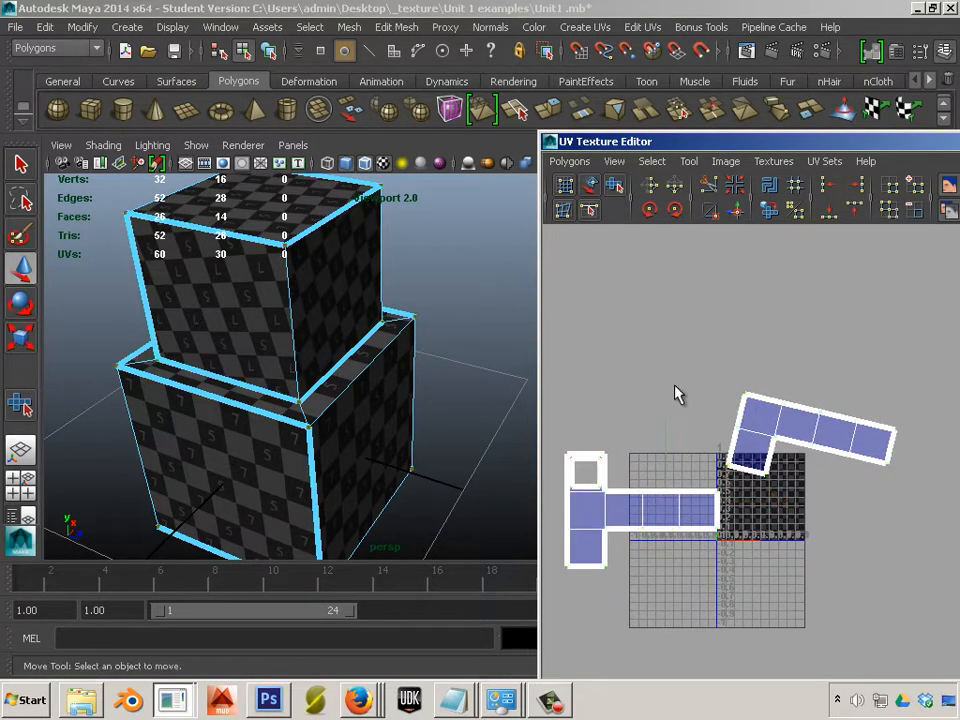
- Select all the UVs of both unfolded shells and move the UV Texture Editor window further over the viewport
left_click_drag(386, 328, 395, 316, "alt")
left_click(678, 403)
scroll(598, 364, "down", 2)
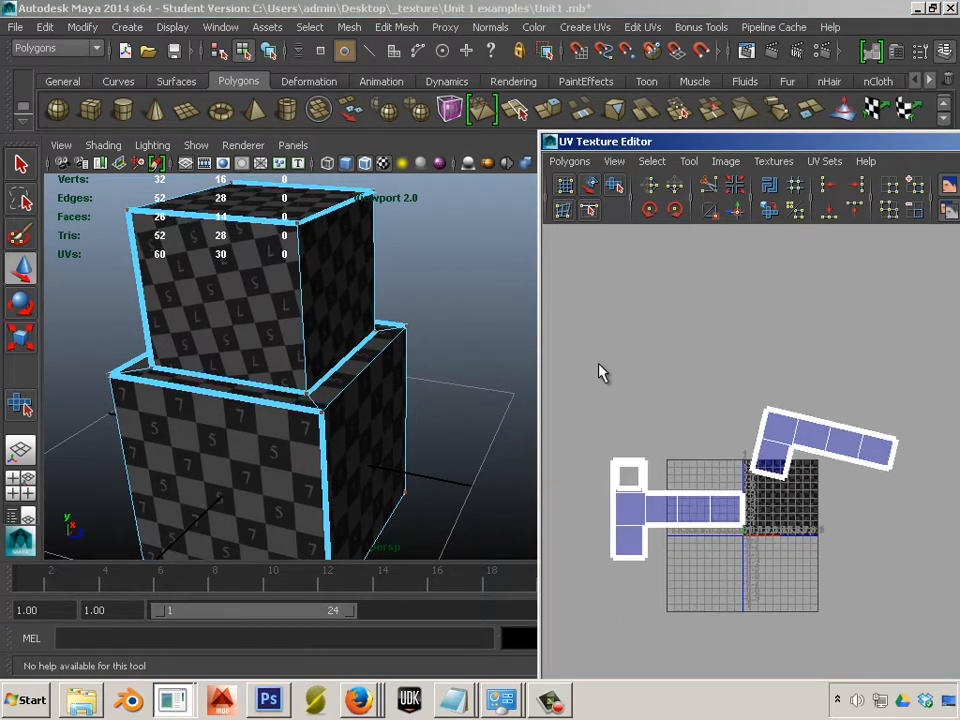
left_click_drag(596, 358, 934, 585)
left_click_drag(752, 146, 578, 110)
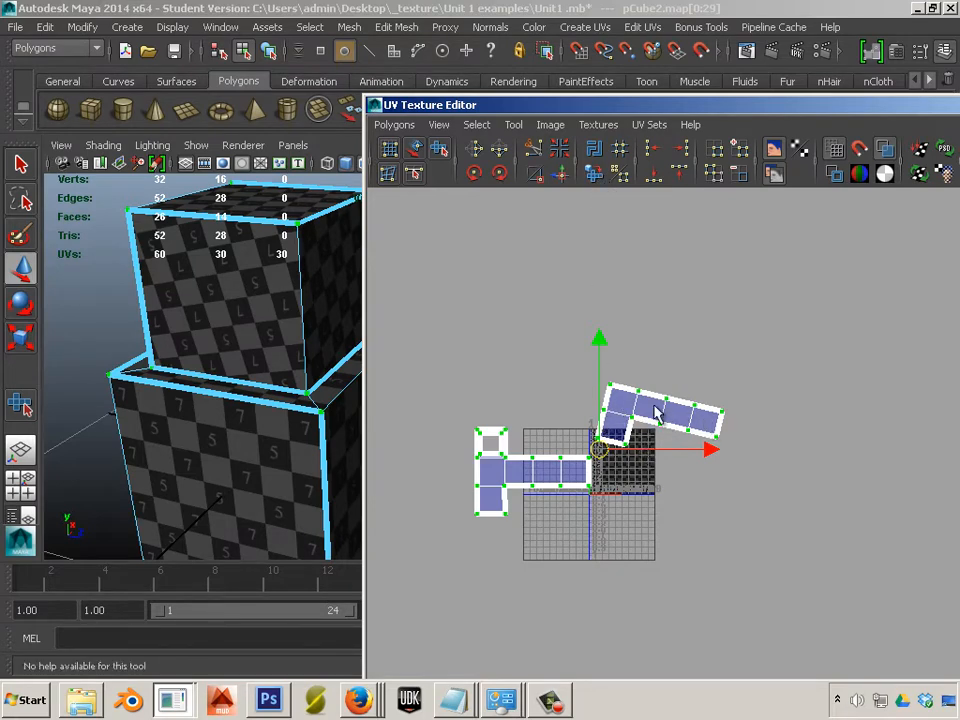
- Try laying out the selected UVs into the full square region with uniform scaling and free rotation, and undo the layout
left_click(381, 126)
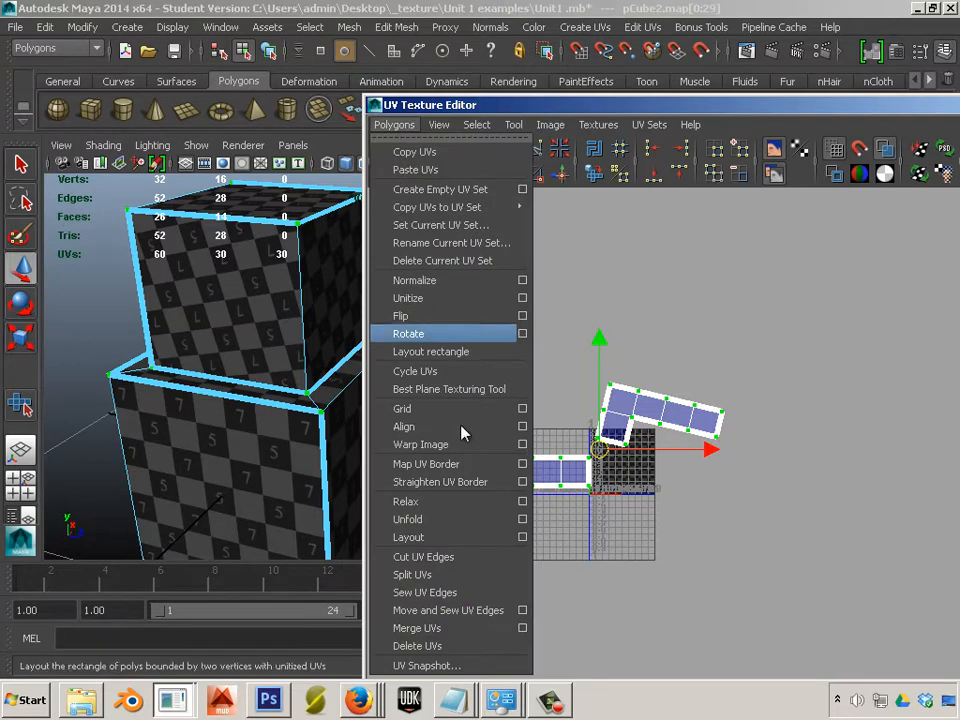
left_click(522, 539)
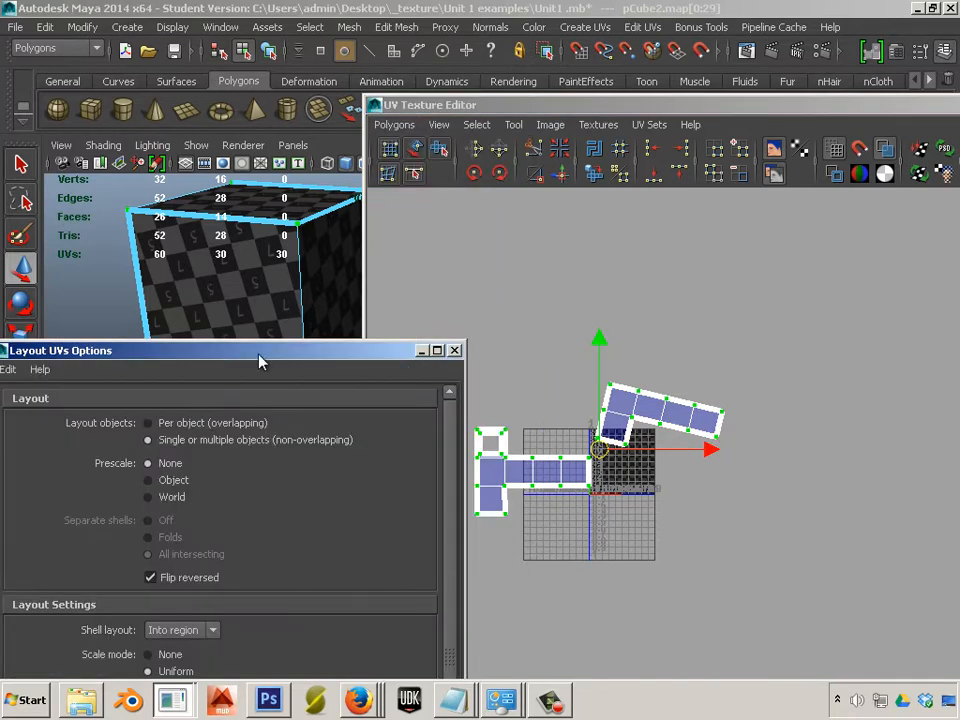
left_click_drag(258, 362, 300, 125)
left_click_drag(212, 443, 212, 683)
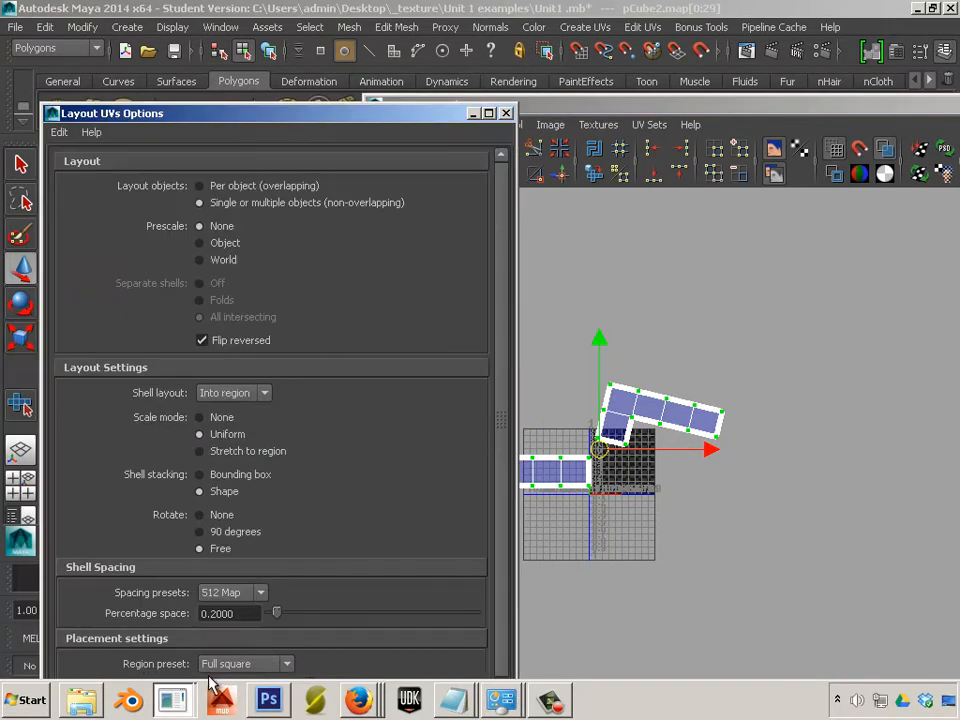
double_click(285, 113)
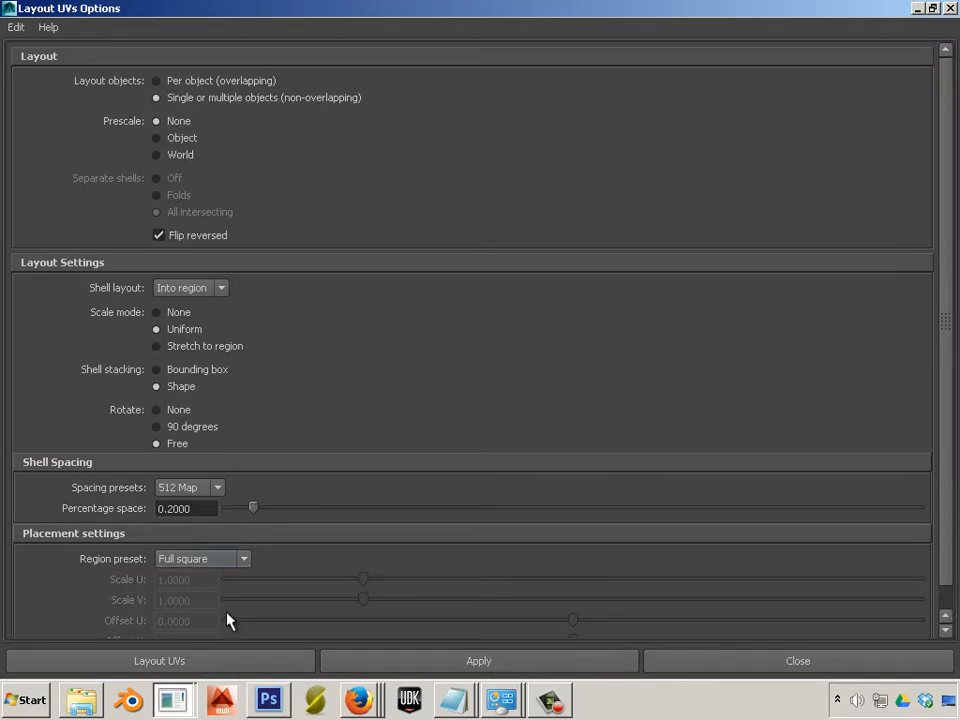
left_click(947, 9)
scroll(707, 515, "up", 8)
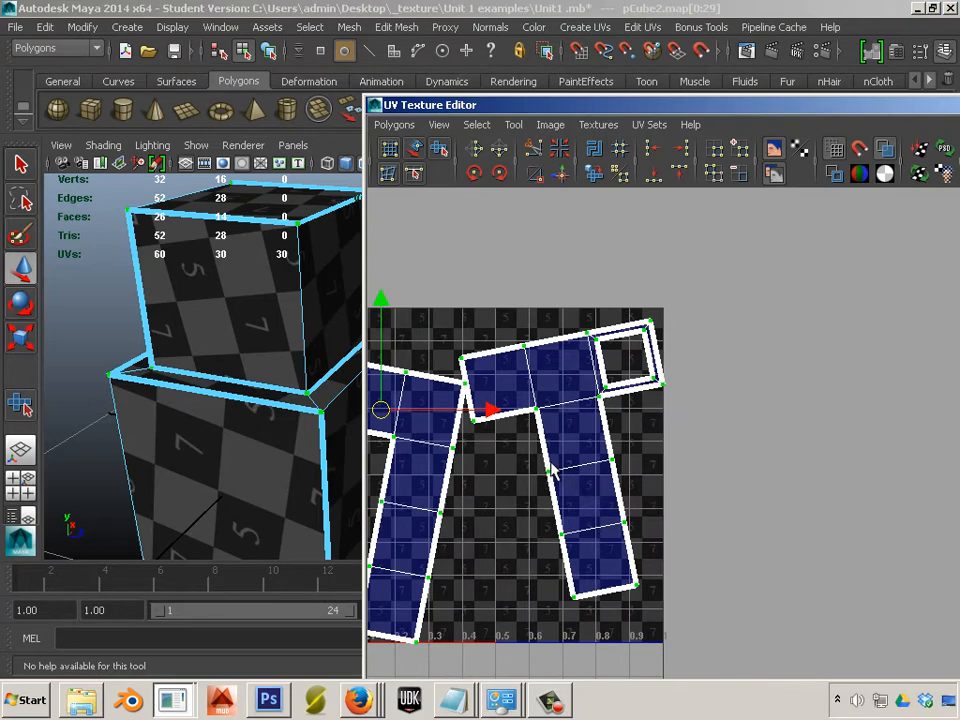
middle_click_drag(551, 470, 681, 456, "alt")
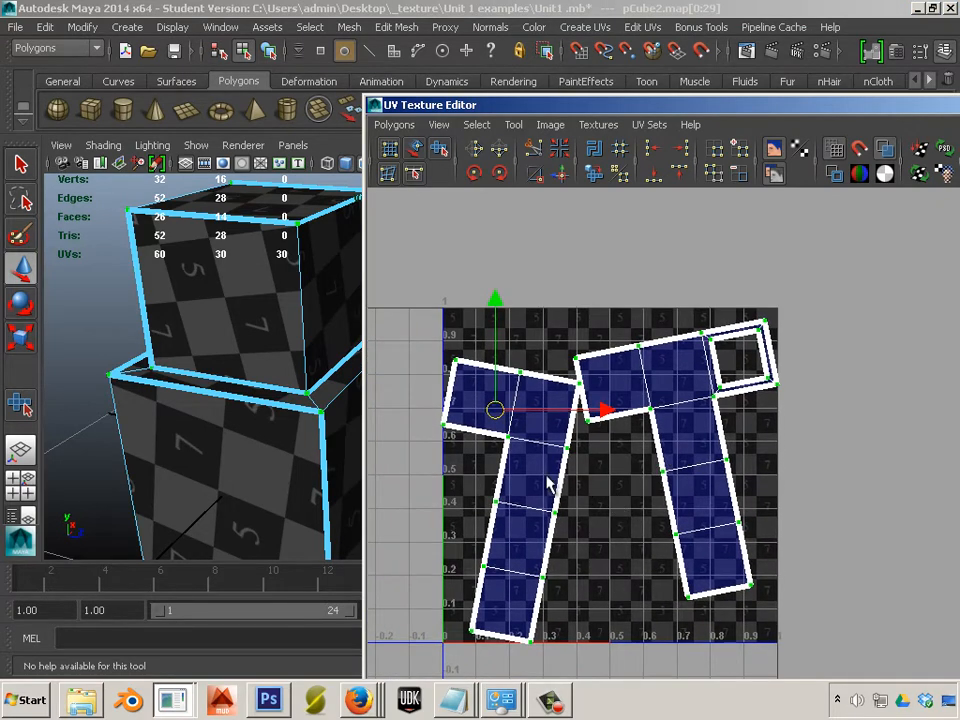
key("ctrl+z")
left_click(394, 124)
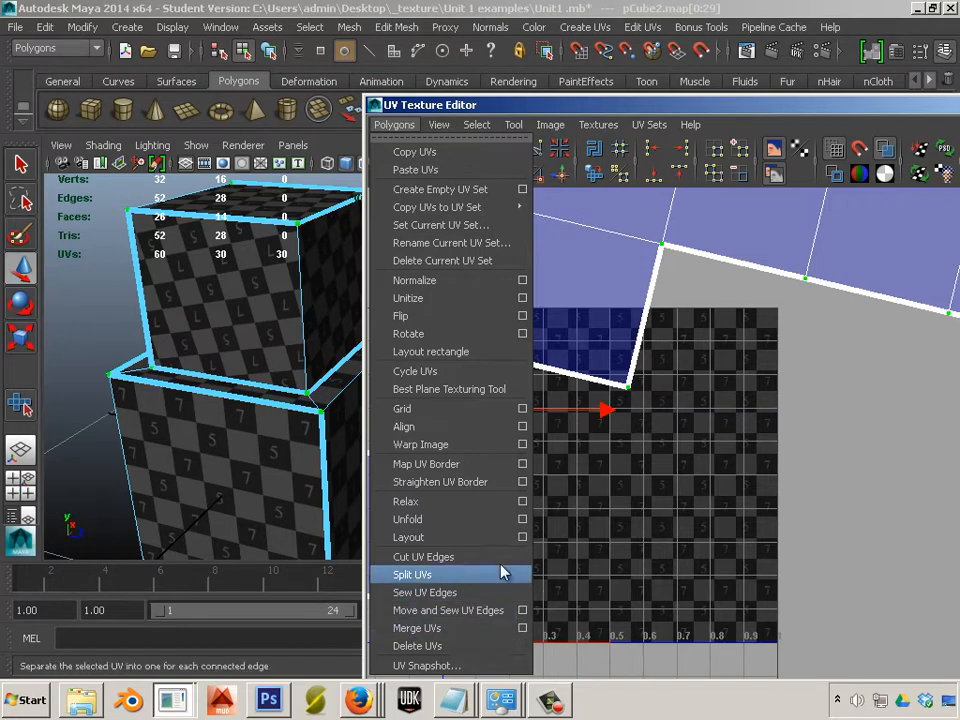
left_click(523, 538)
scroll(208, 205, "down", 5)
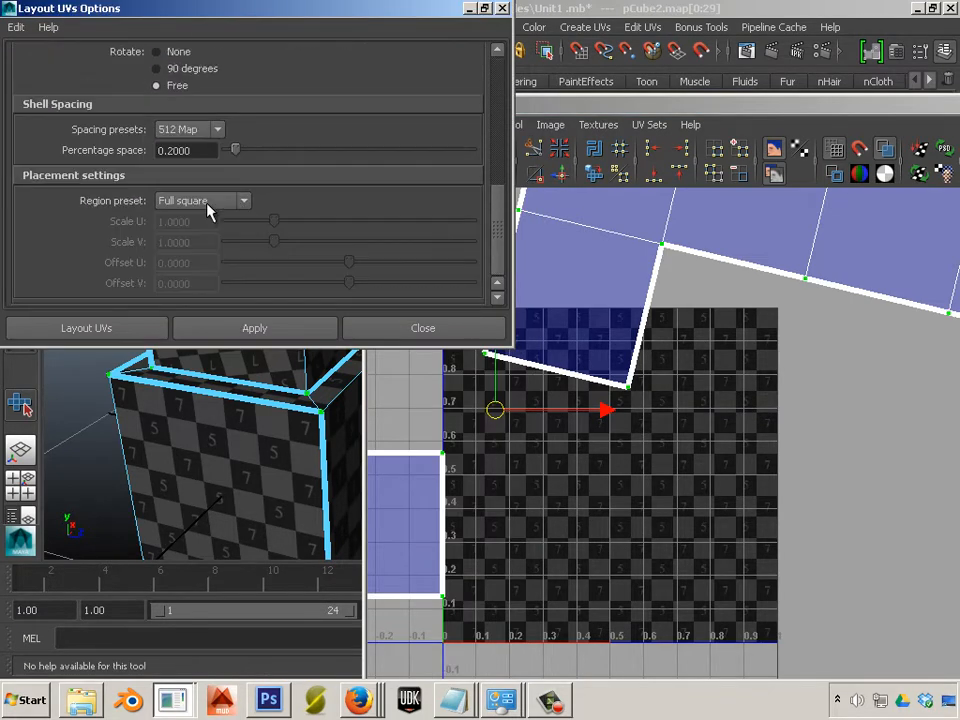
scroll(208, 205, "up", 5)
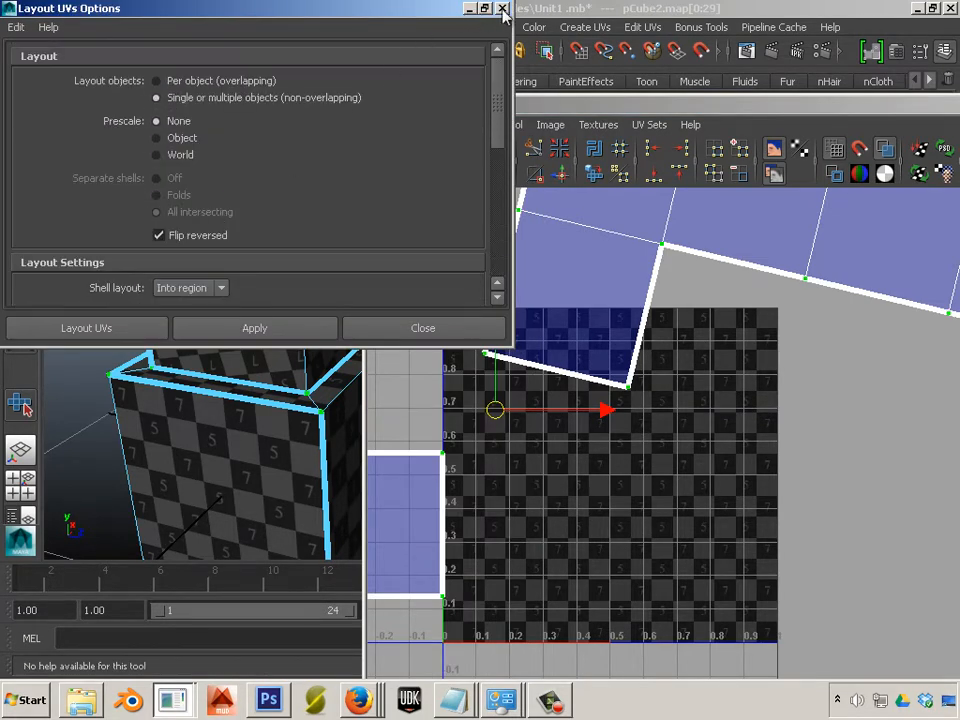
left_click(502, 9)
- Lay out the selected UVs into the full square region with uniform scaling and rotation set to None
left_click(394, 124)
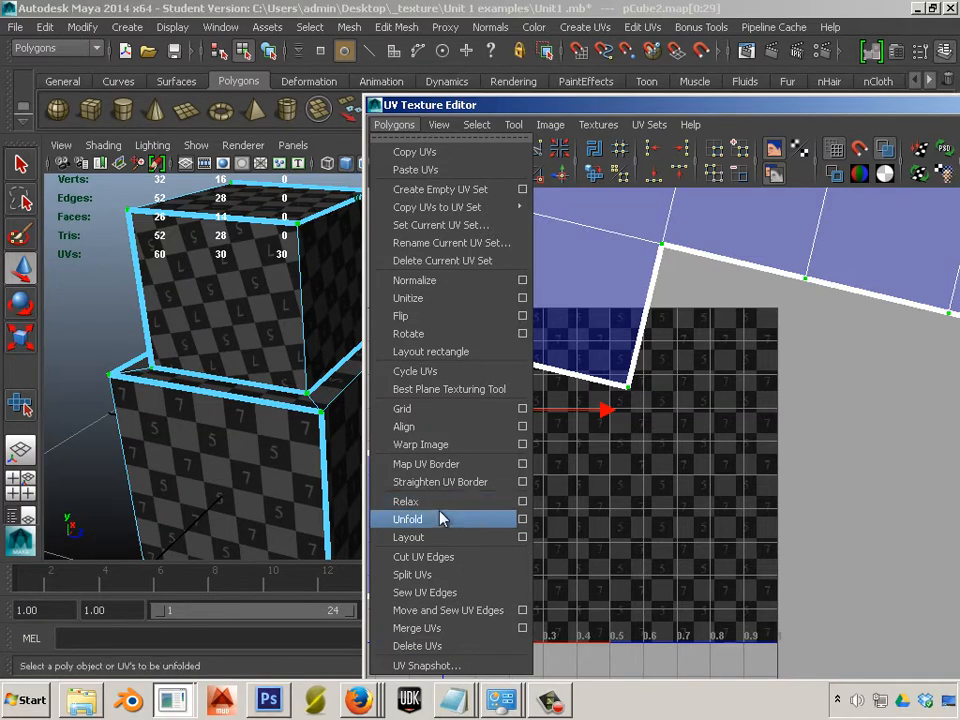
left_click(522, 538)
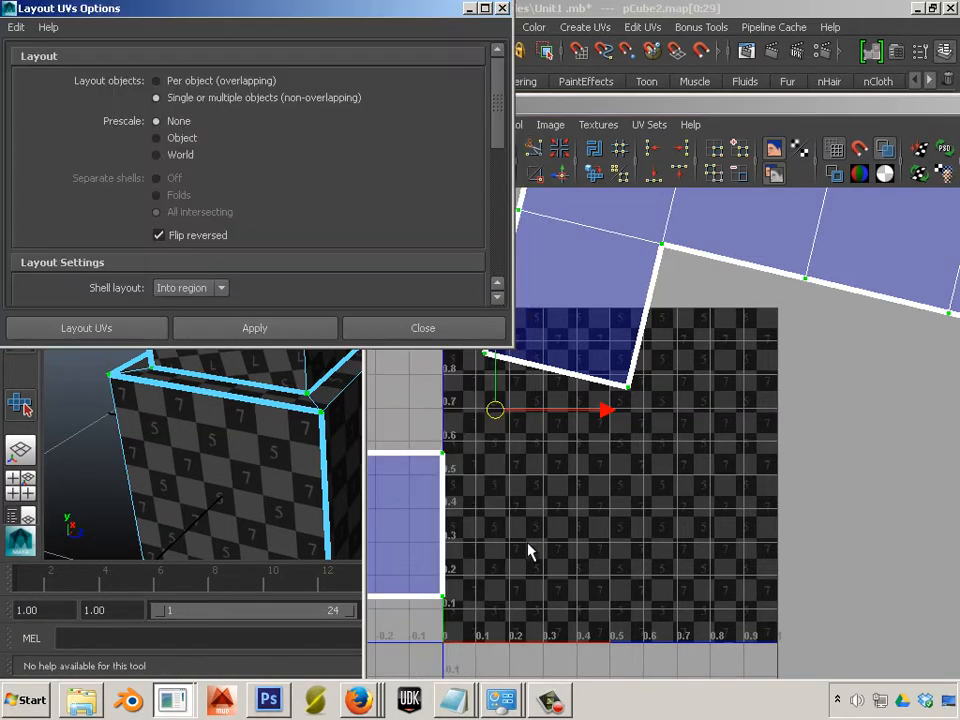
scroll(215, 254, "down", 8)
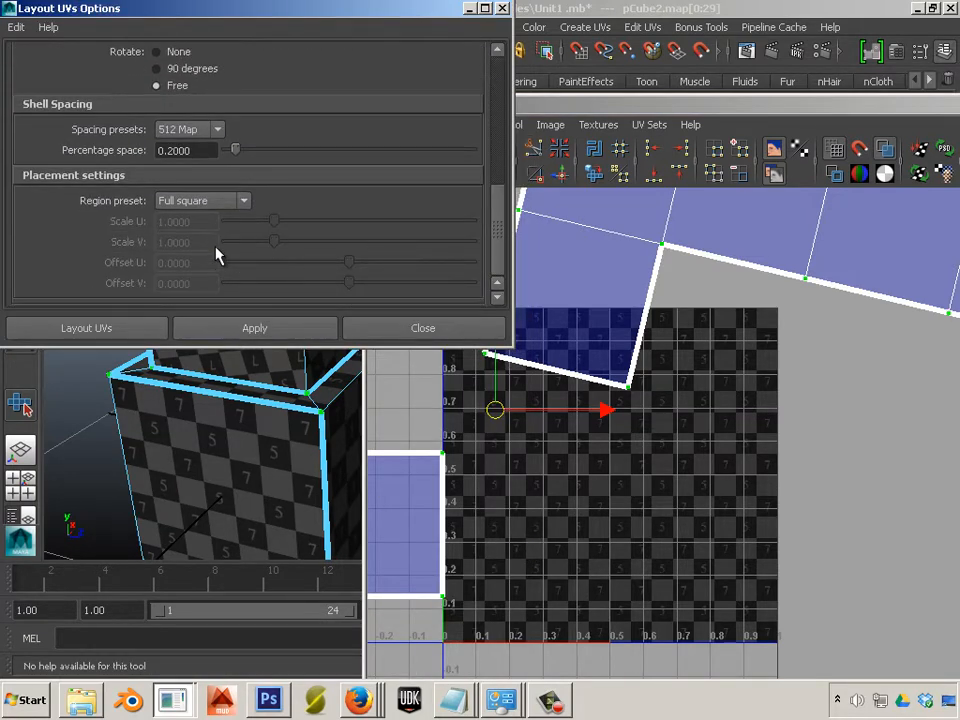
scroll(215, 254, "up", 4)
scroll(212, 254, "up", 2)
scroll(207, 255, "down", 2)
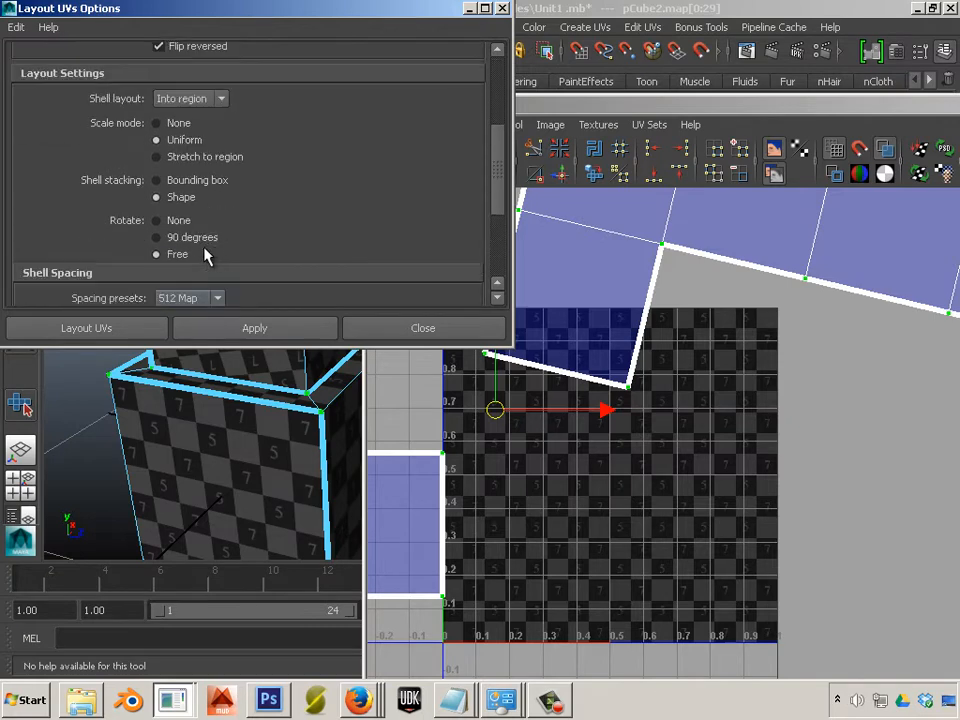
scroll(168, 243, "down", 2)
scroll(165, 243, "up", 8)
scroll(165, 243, "up", 1)
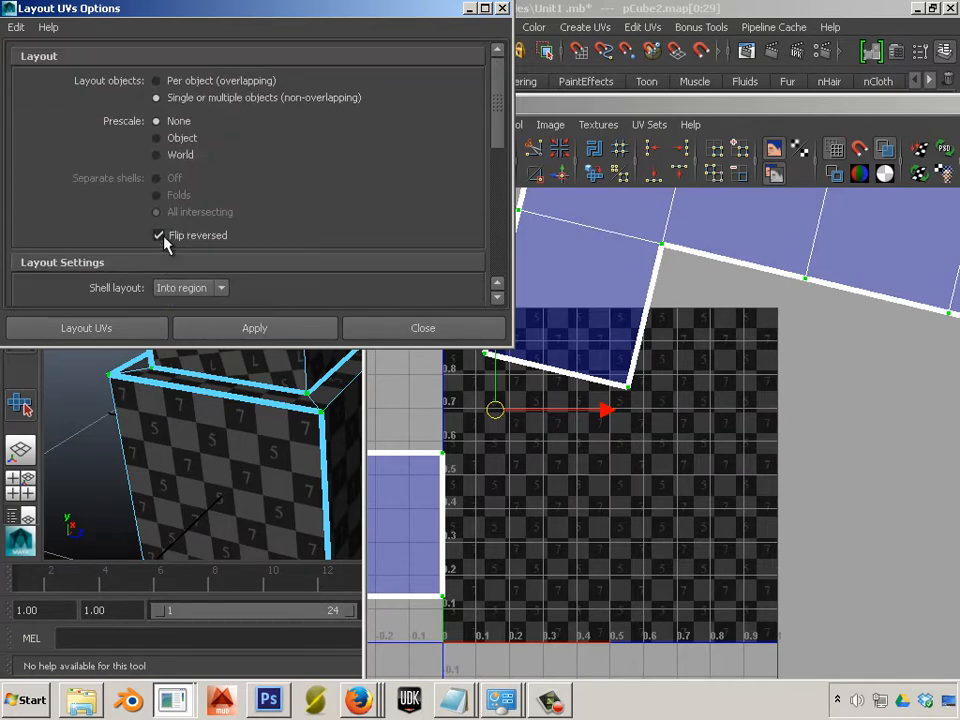
scroll(165, 243, "down", 5)
scroll(165, 243, "down", 4)
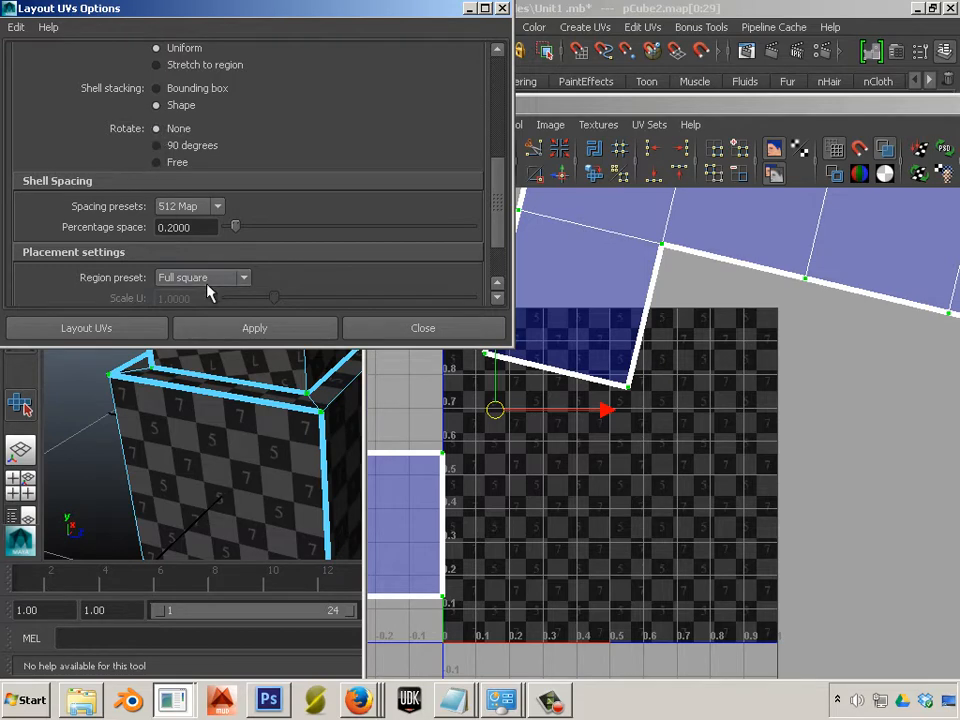
left_click(243, 336)
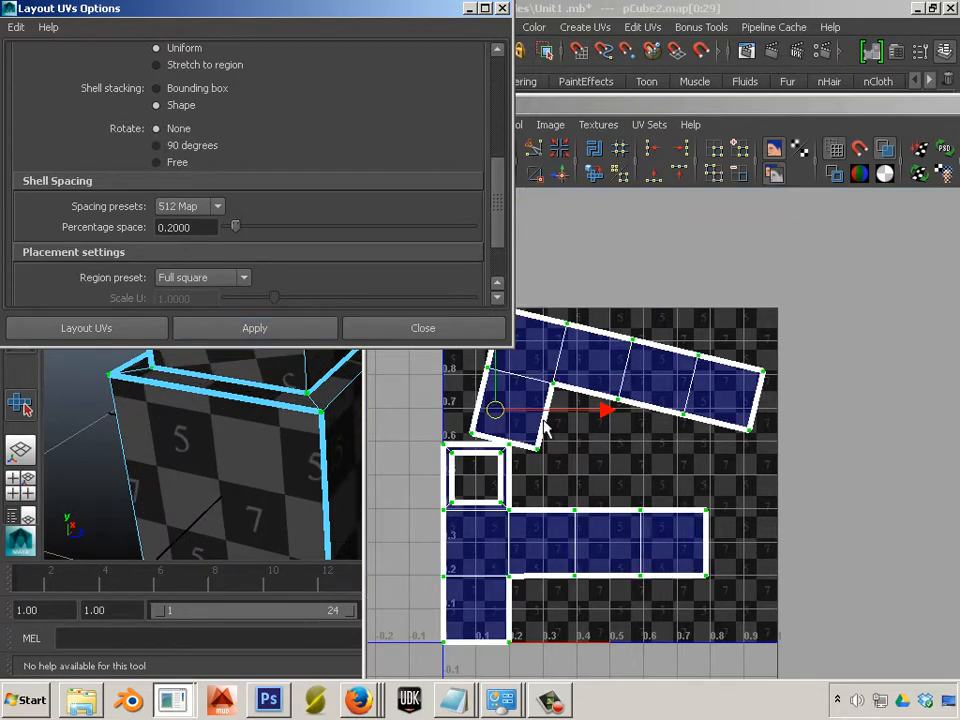
- Select the whole tilted shell from one of its corner UVs and rotate it until its edges are straight with the grid
left_click(602, 416)
left_click_drag(781, 354, 746, 386)
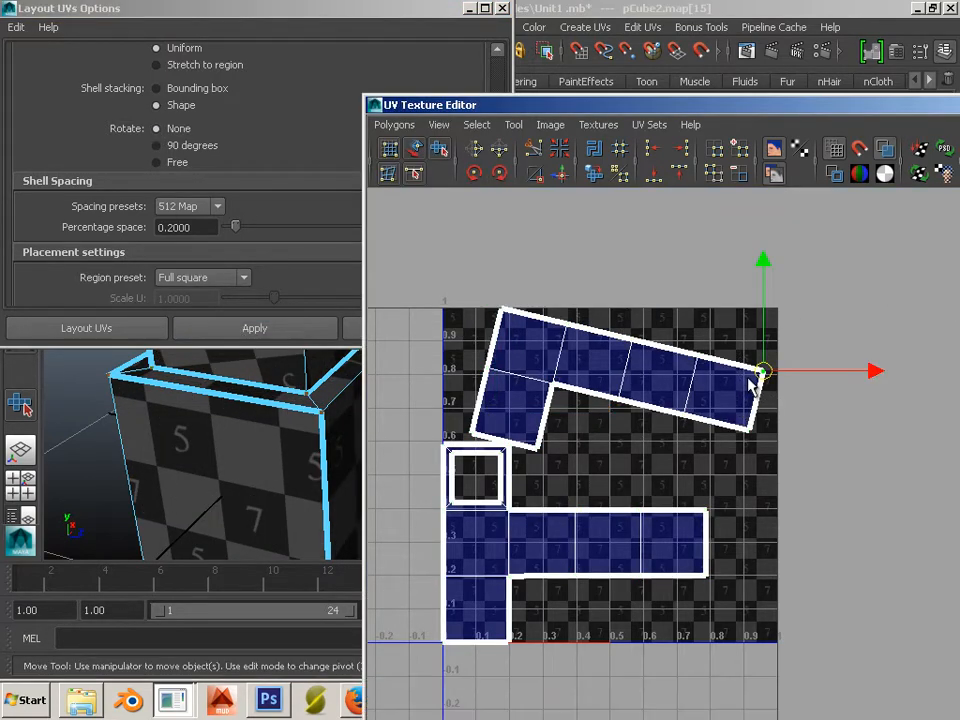
right_click(752, 386, "ctrl")
left_click(790, 360)
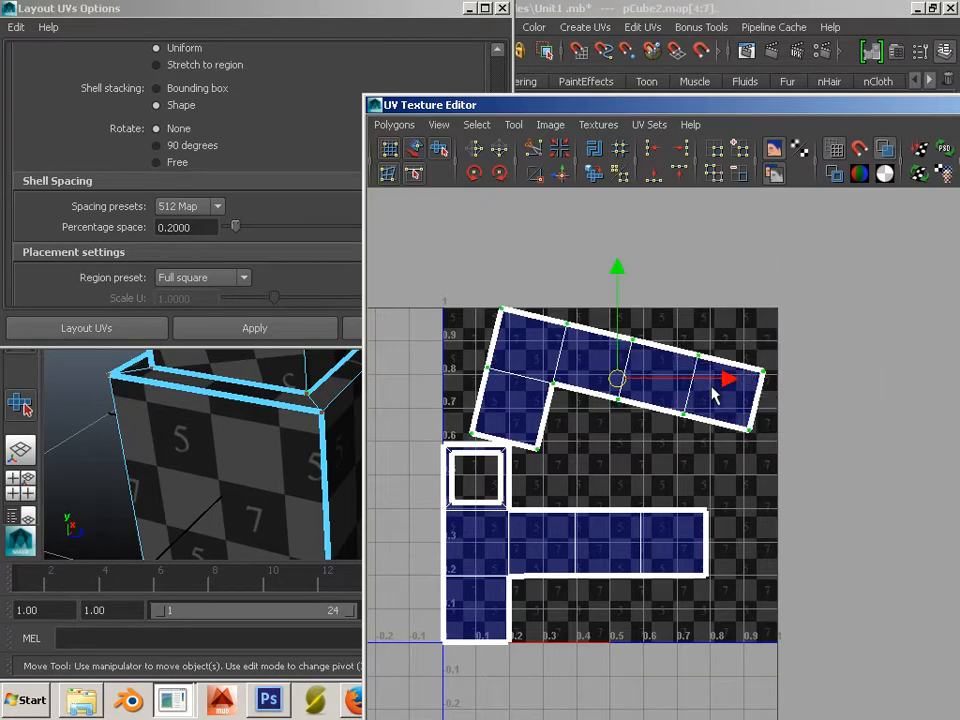
key("e")
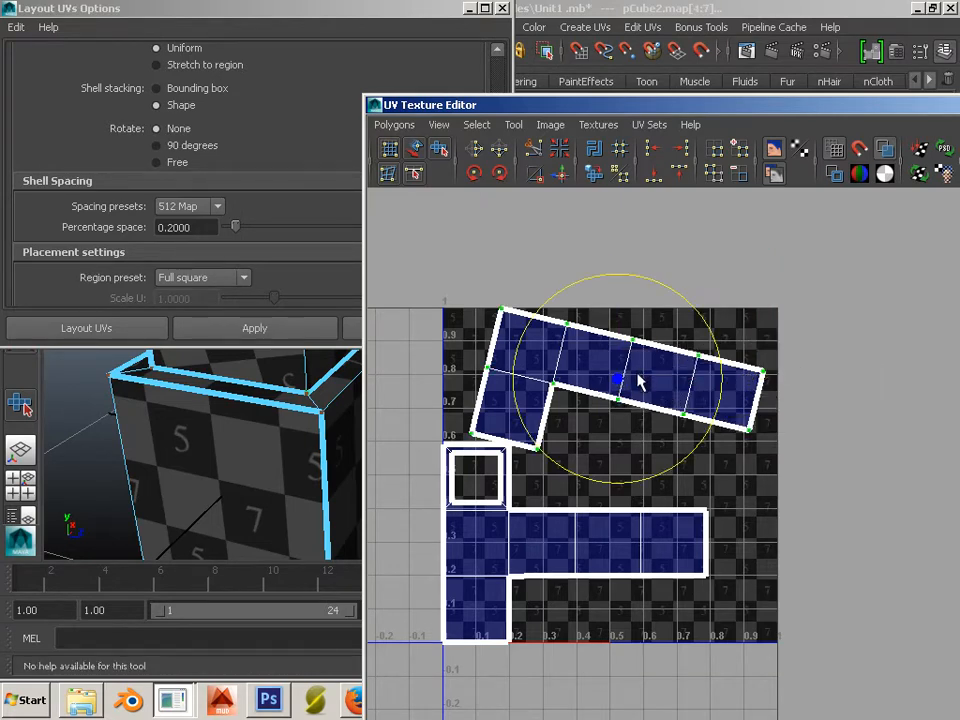
left_click_drag(717, 348, 710, 322)
scroll(706, 330, "down", 2)
scroll(704, 348, "up", 4)
scroll(701, 354, "down", 2)
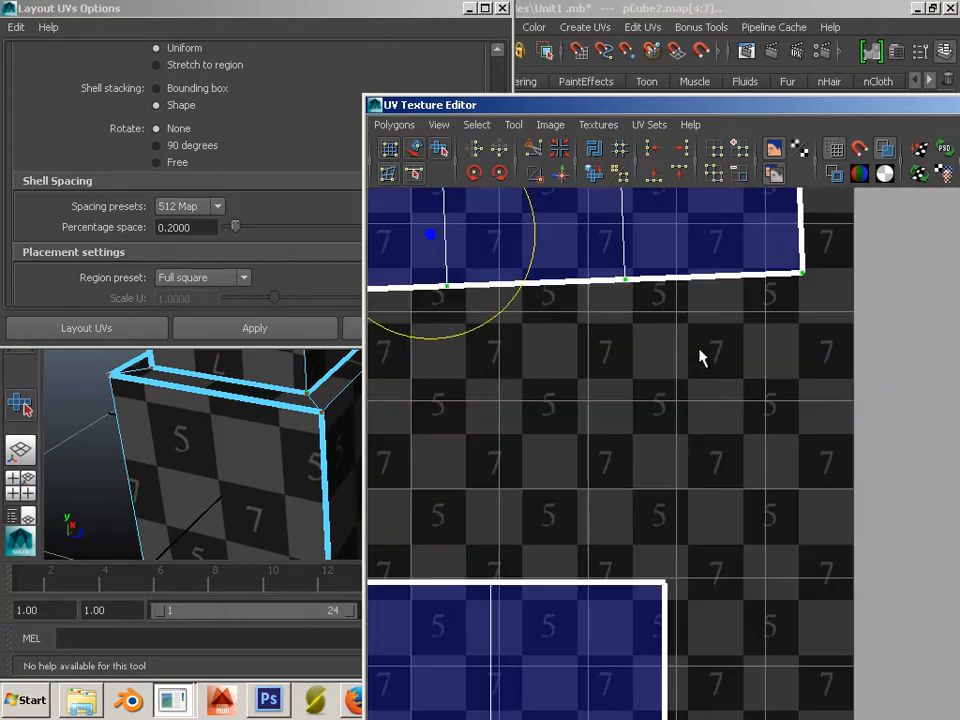
middle_click_drag(633, 313, 747, 424, "alt")
mouse_move(656, 381)
left_mouse_down()
mouse_move(677, 371)
mouse_move(671, 377)
left_mouse_up()
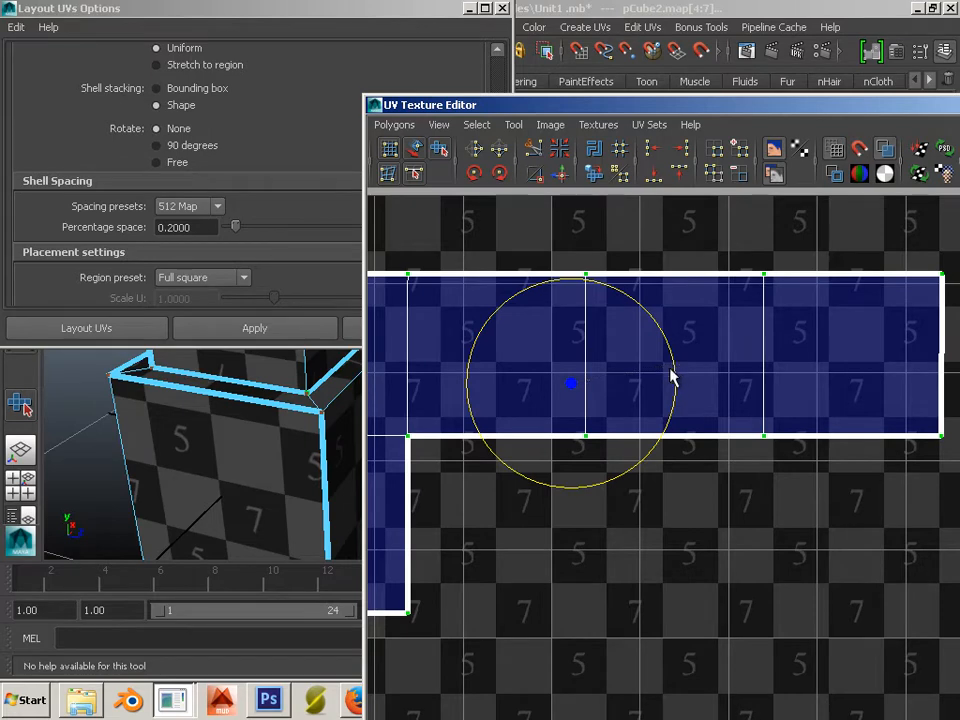
- Move the straightened shell into the upper-left corner of the texture square, clear the selection and close the layout options
key("w")
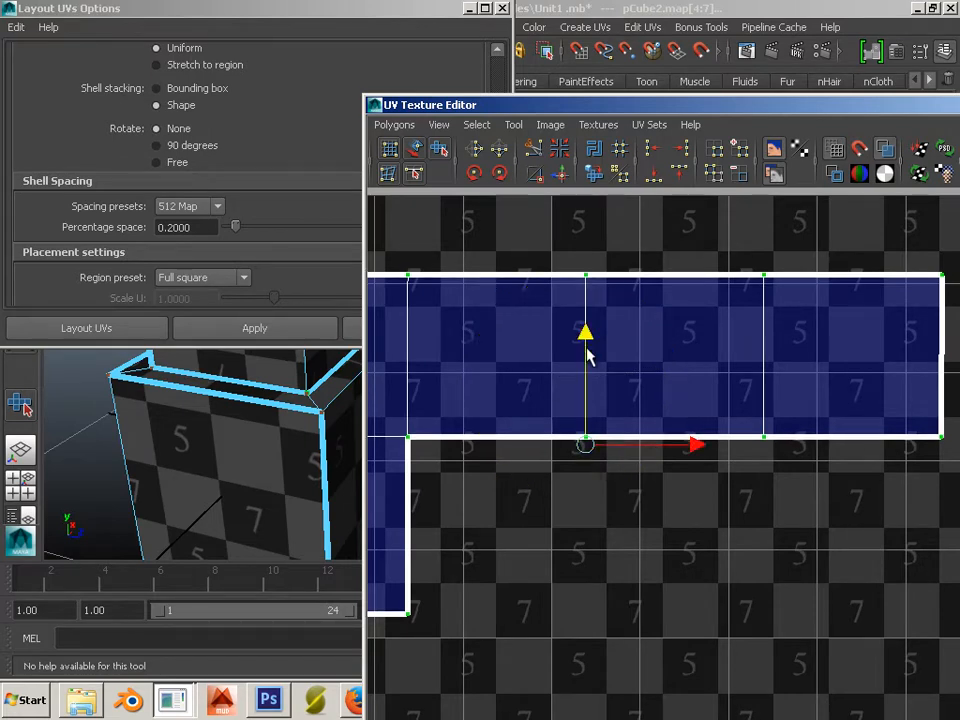
left_click_drag(589, 354, 590, 368)
right_click_drag(589, 372, 583, 426, "alt")
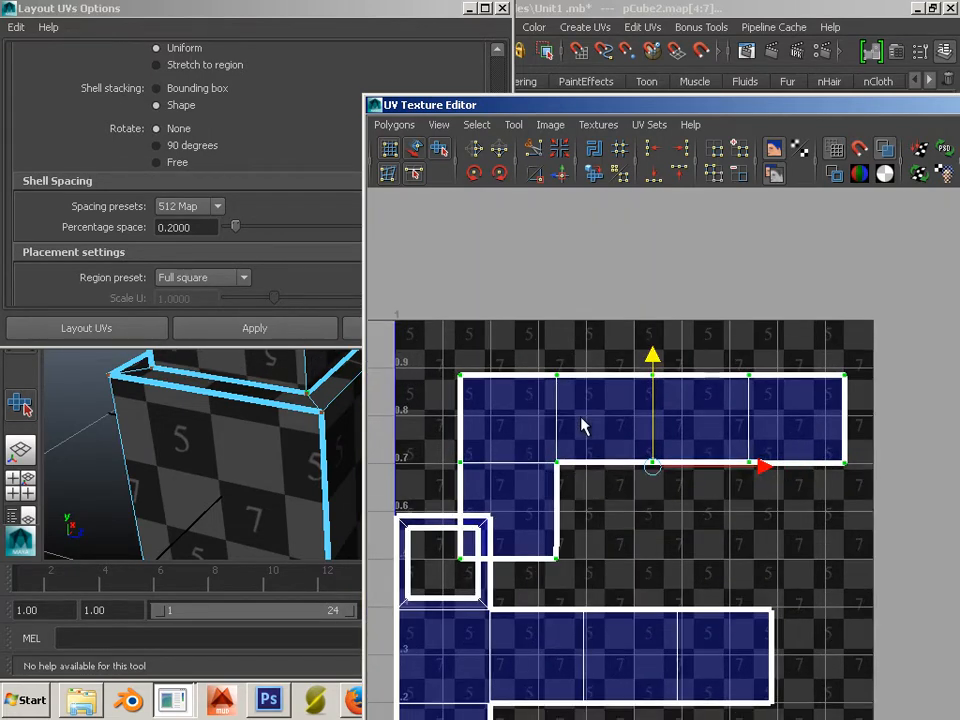
left_click_drag(650, 463, 590, 416)
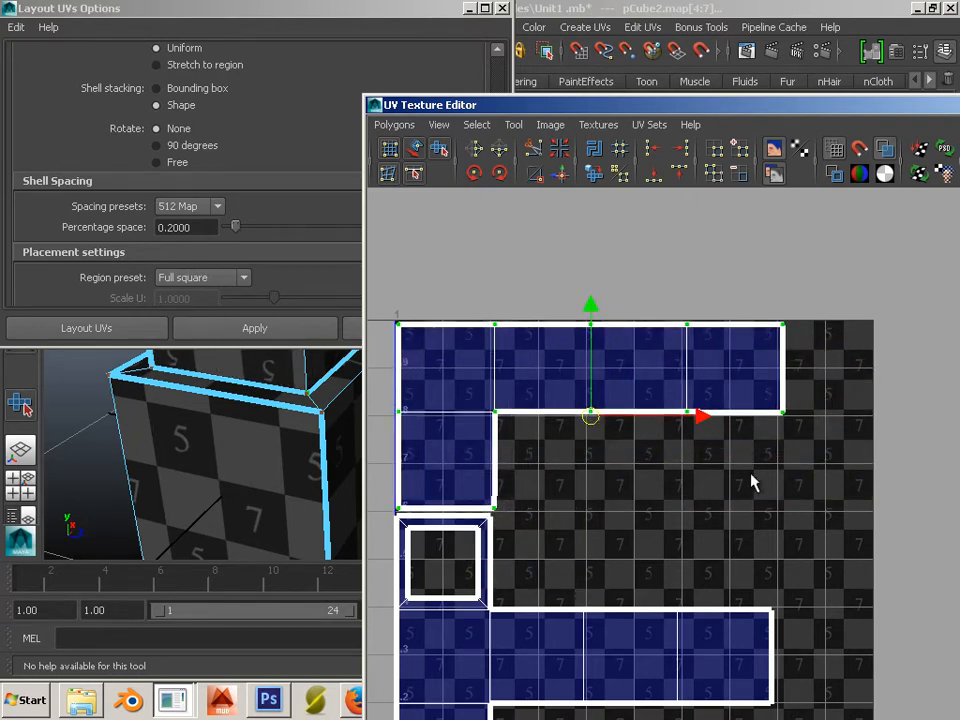
left_click(577, 502)
middle_click_drag(570, 475, 628, 474, "alt")
right_click_drag(628, 474, 417, 437, "alt")
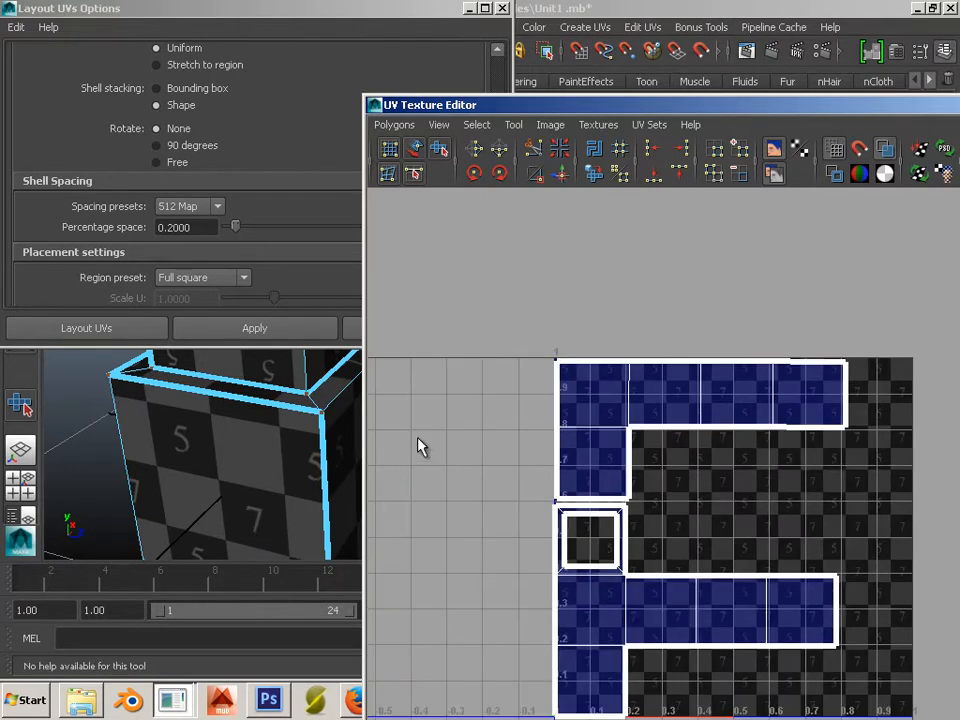
left_click(502, 9)
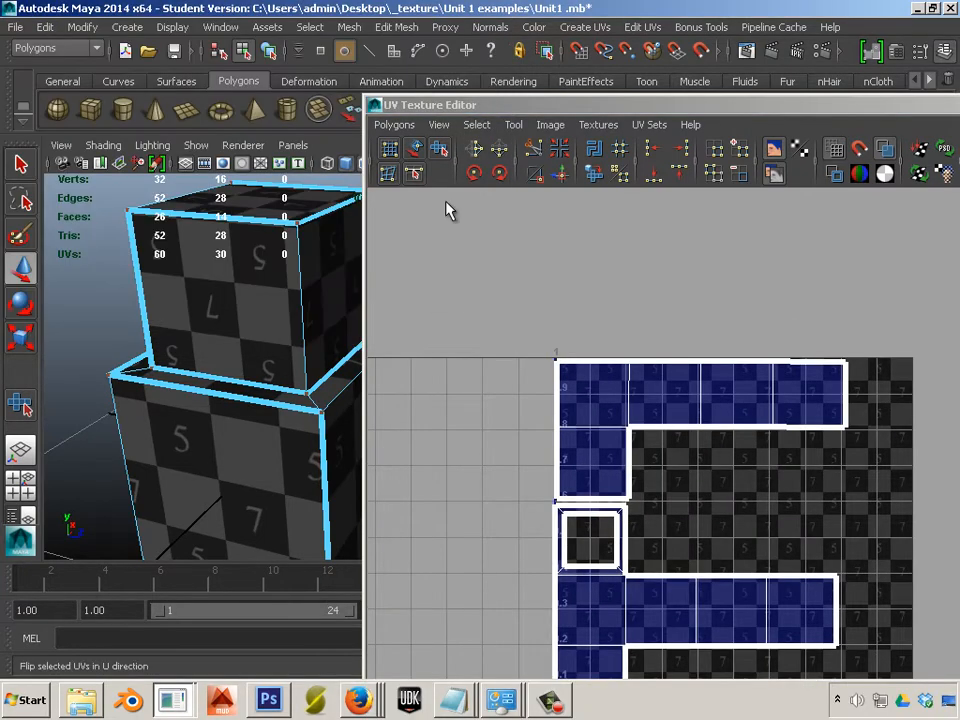
- Select the upper cube's entire shell, starting from its upper-left corner UV
left_click_drag(279, 407, 248, 360, "alt")
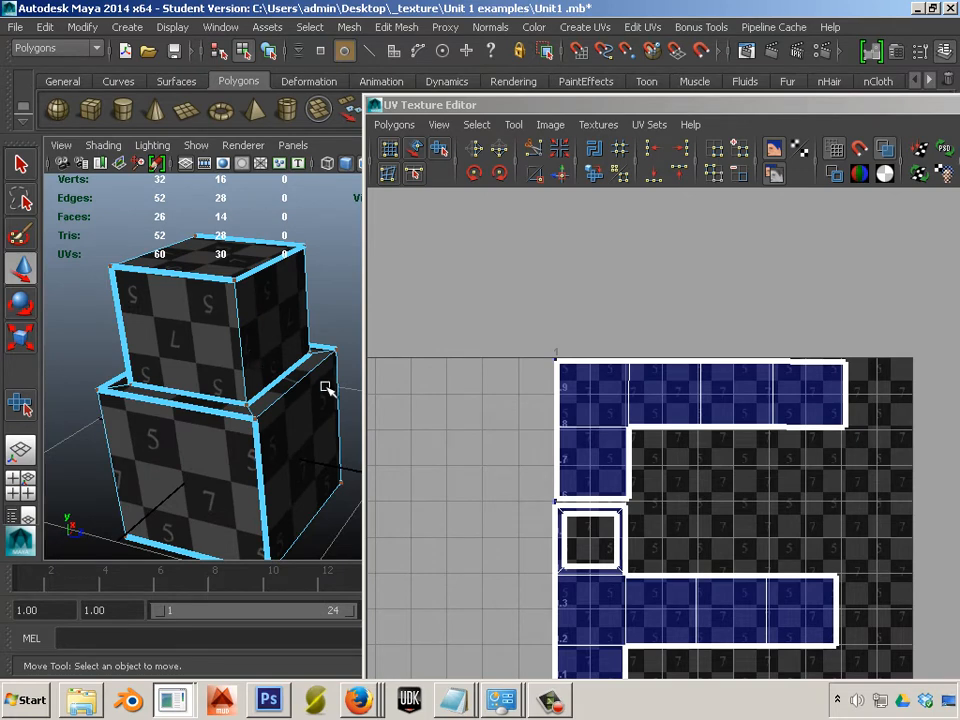
right_click_drag(663, 419, 772, 424)
left_click_drag(529, 326, 617, 405)
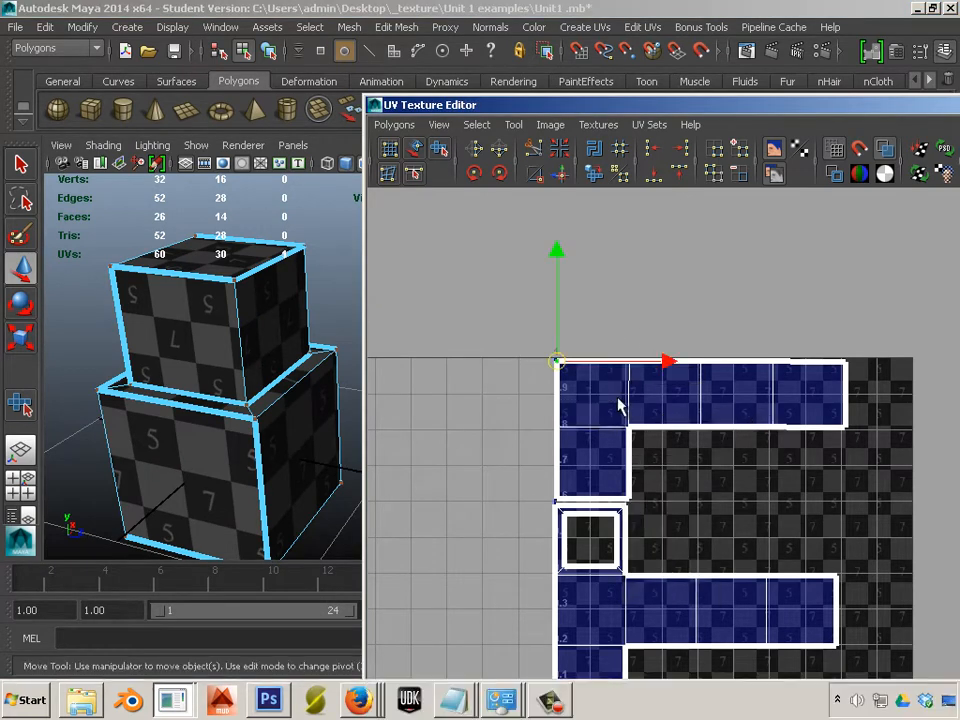
right_click_drag(617, 405, 660, 366, "ctrl")
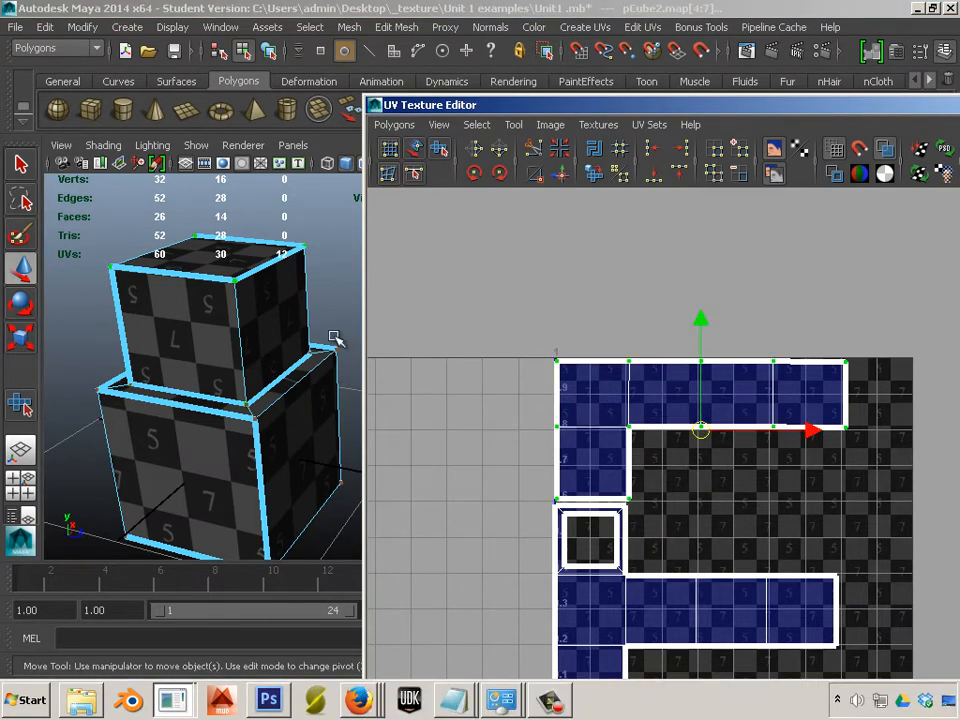
- Try rotating the upper cube's shell freehand, and undo the rotation
left_click(20, 303)
left_click_drag(774, 311, 718, 345)
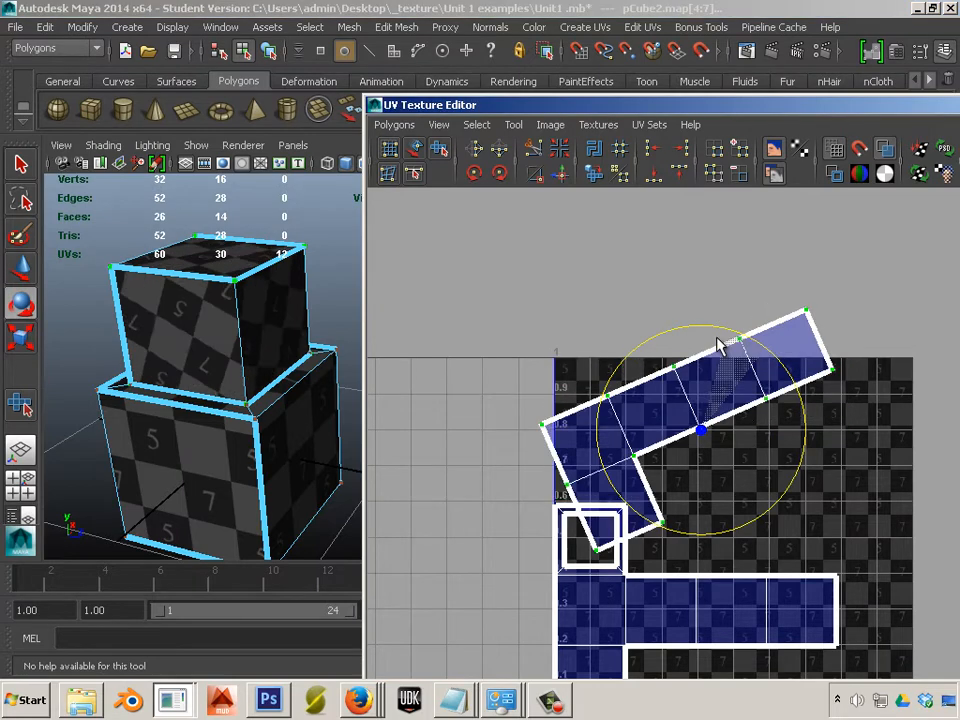
key("ctrl+z")
key("ctrl+z")
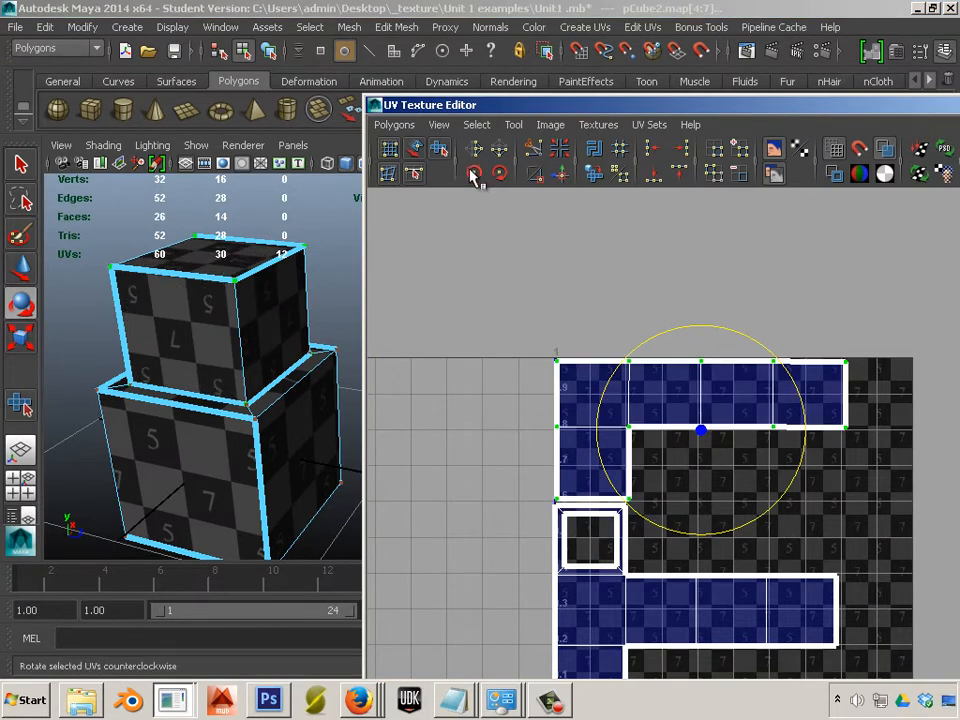
- Rotate the upper cube's shell counterclockwise by 180 degrees and check the orientation of the texture numbers on the cubes
left_click(474, 174)
left_click(474, 174)
left_click(474, 174)
left_click(474, 174)
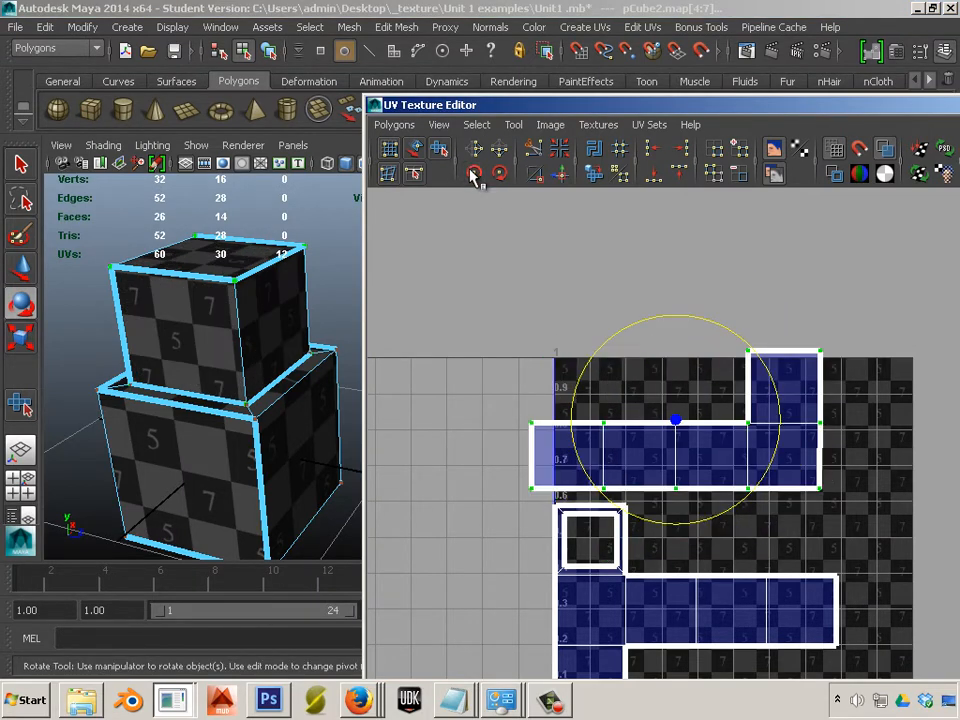
left_click_drag(328, 332, 201, 376, "alt")
right_click_drag(201, 376, 208, 404, "alt")
left_click_drag(208, 404, 341, 396, "alt")
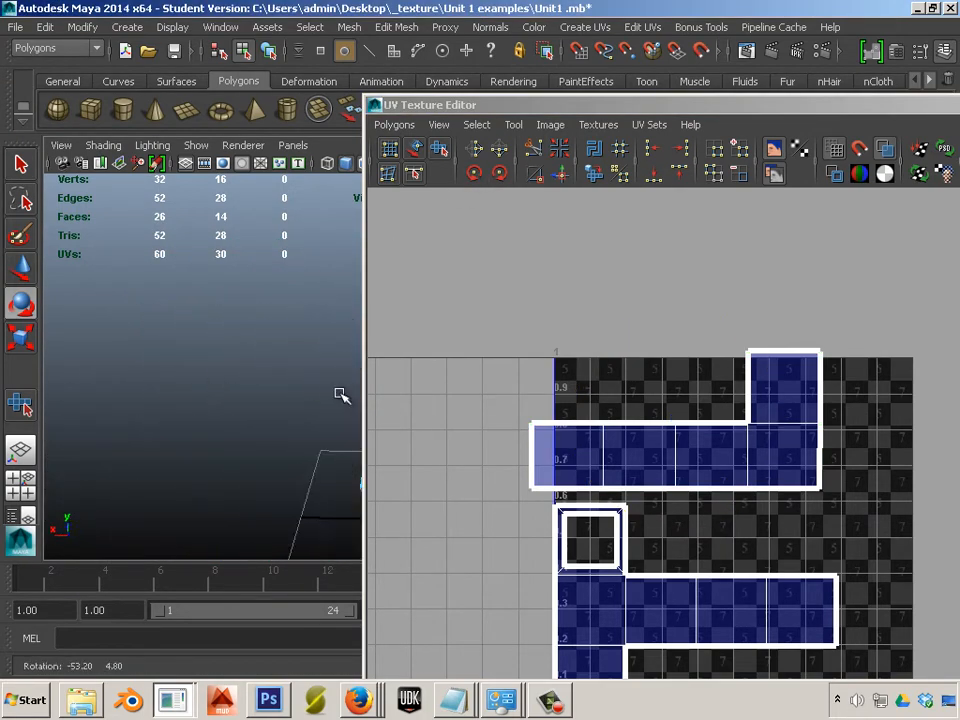
middle_click_drag(341, 396, 124, 330, "alt")
left_click_drag(124, 330, 296, 386, "alt")
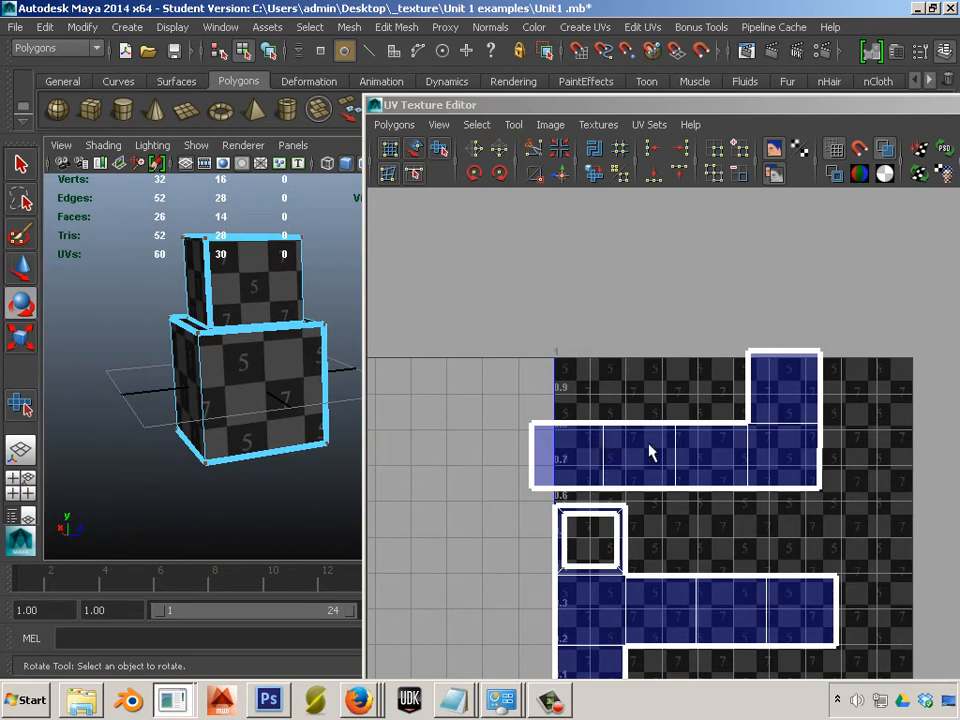
- Select all the UVs of both shells and open the UV layout options
right_click_drag(645, 441, 825, 440)
left_click_drag(470, 302, 858, 703)
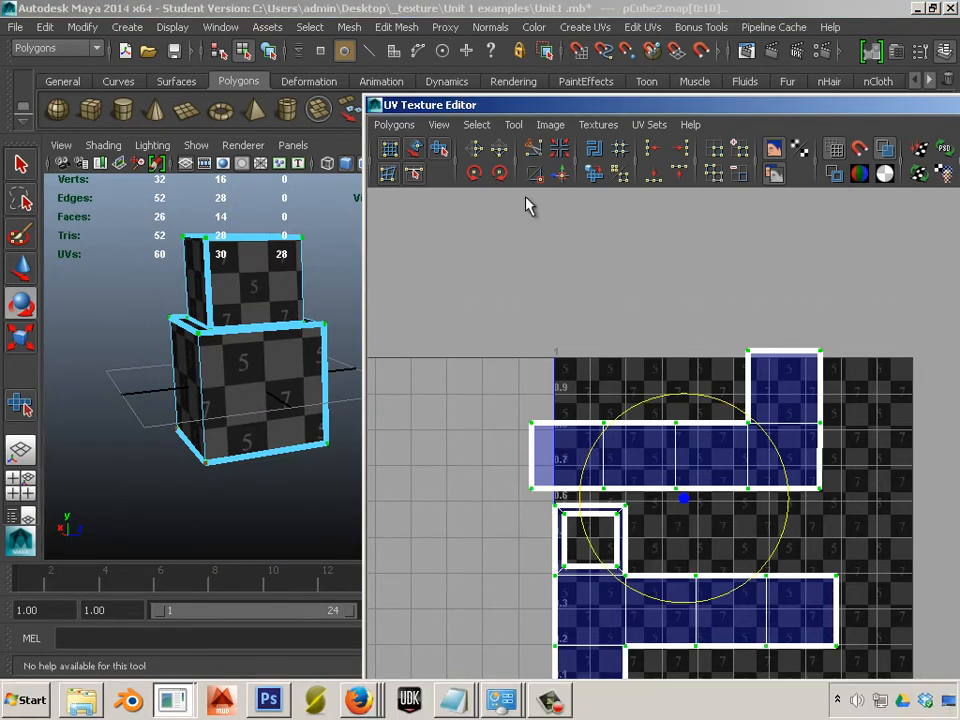
scroll(545, 279, "down", 2)
left_click_drag(451, 258, 878, 692)
left_click(389, 125)
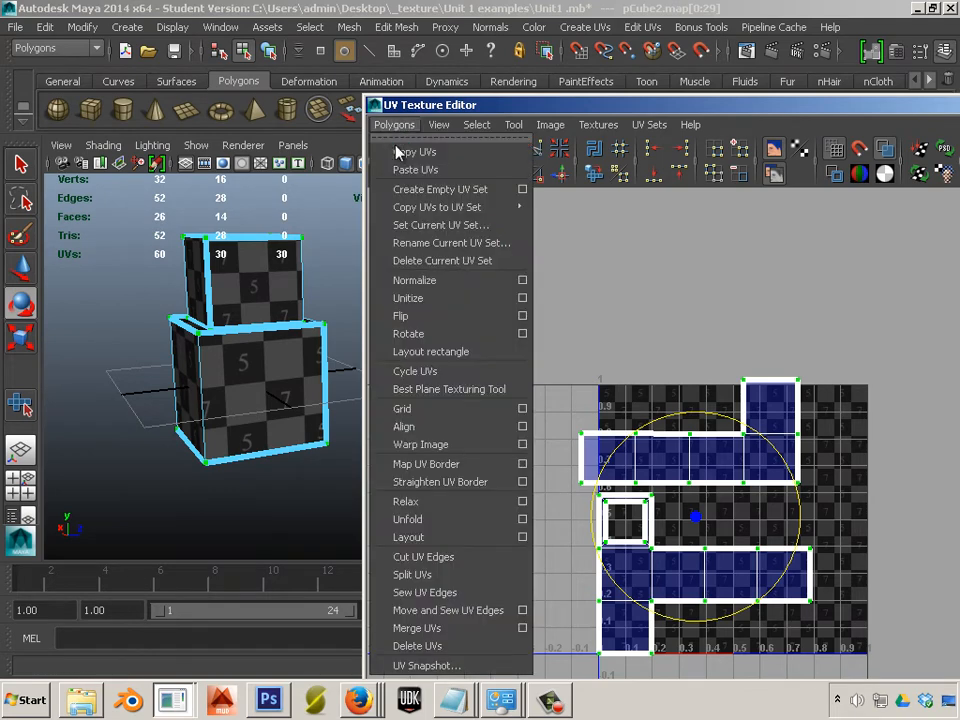
left_click(522, 537)
scroll(186, 262, "down", 5)
scroll(186, 268, "up", 2)
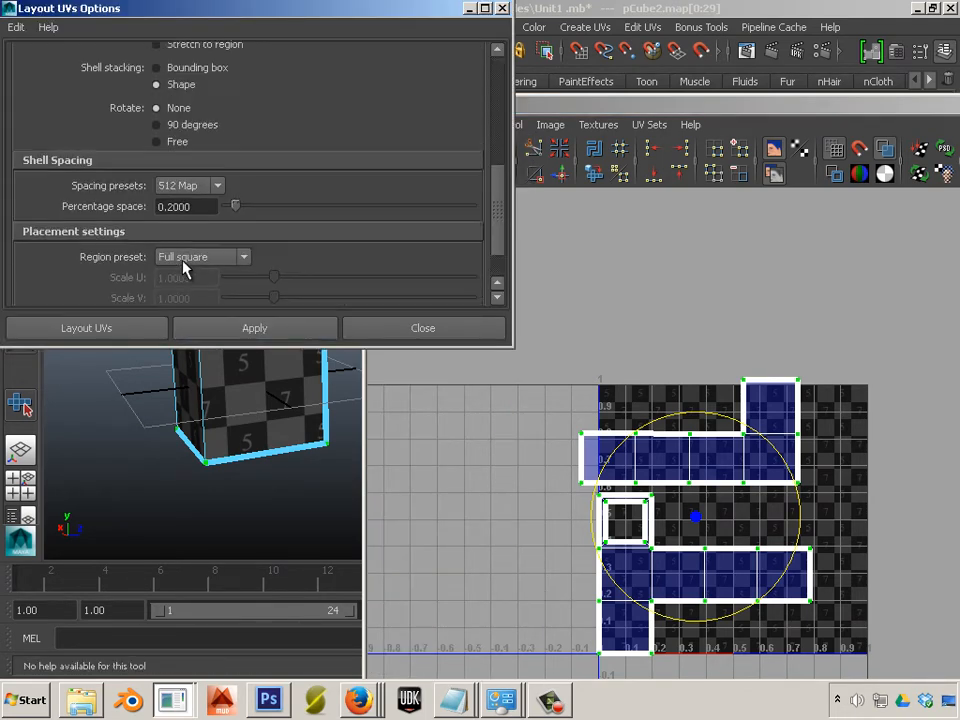
- Try laying out the selected UVs with free rotation, and undo the layout
left_click(226, 336)
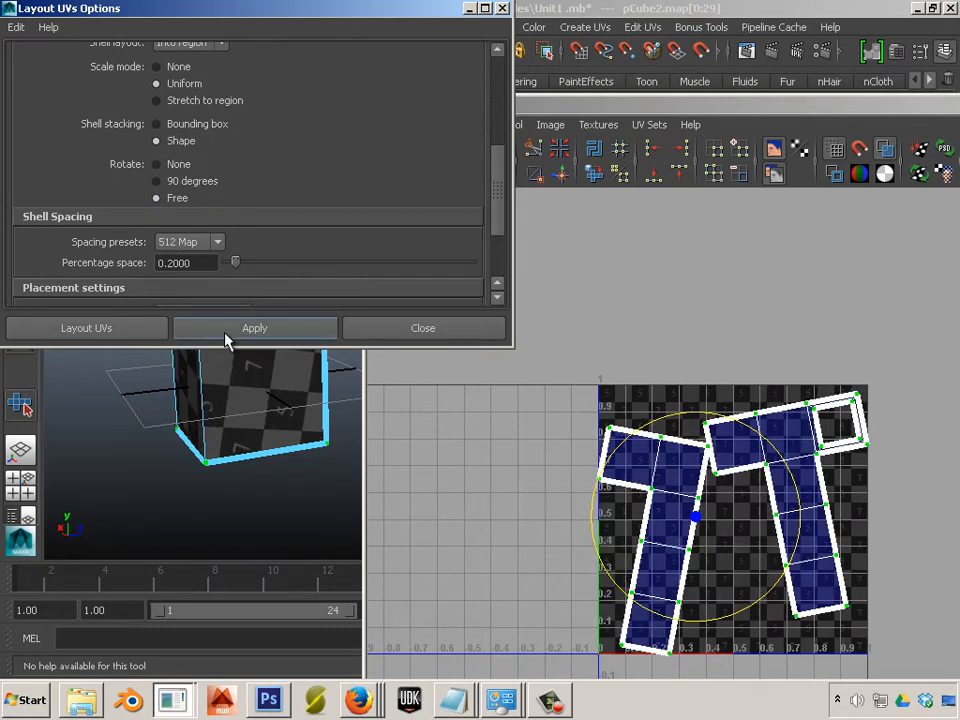
left_click(226, 338)
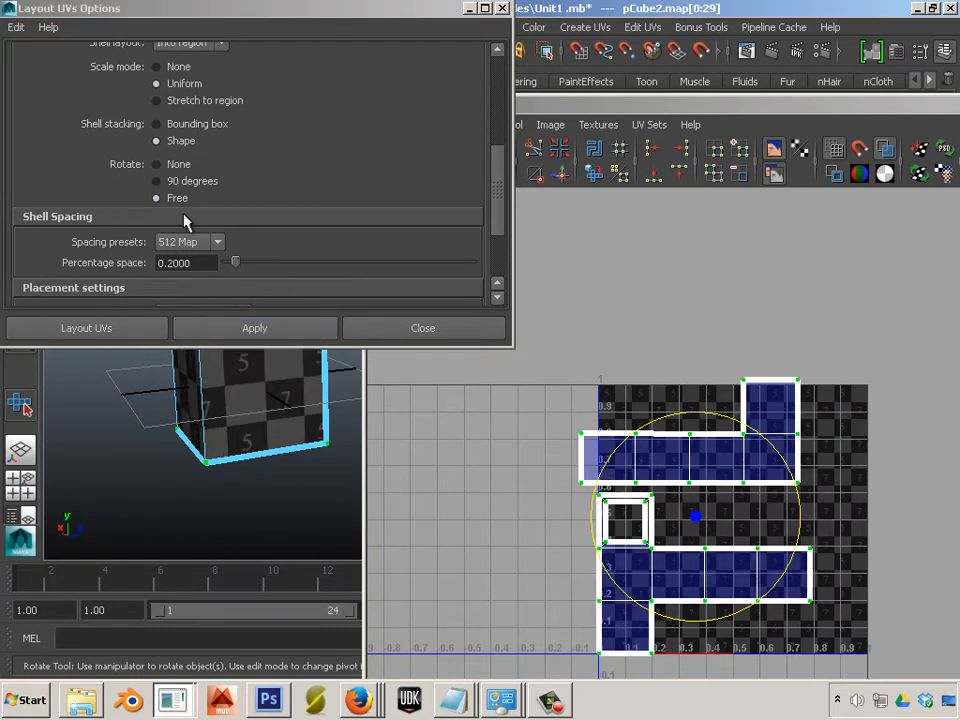
- Lay out the UVs with rotation set to None, close the layout options and clear the selection
left_click(157, 164)
left_click(236, 336)
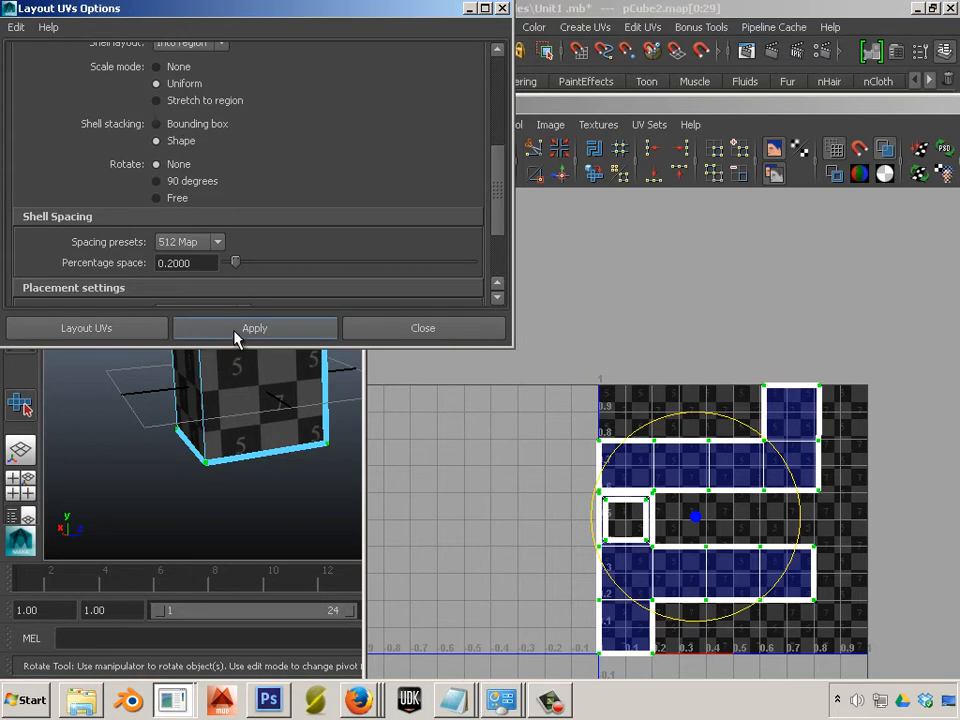
left_click(503, 10)
left_click(474, 426)
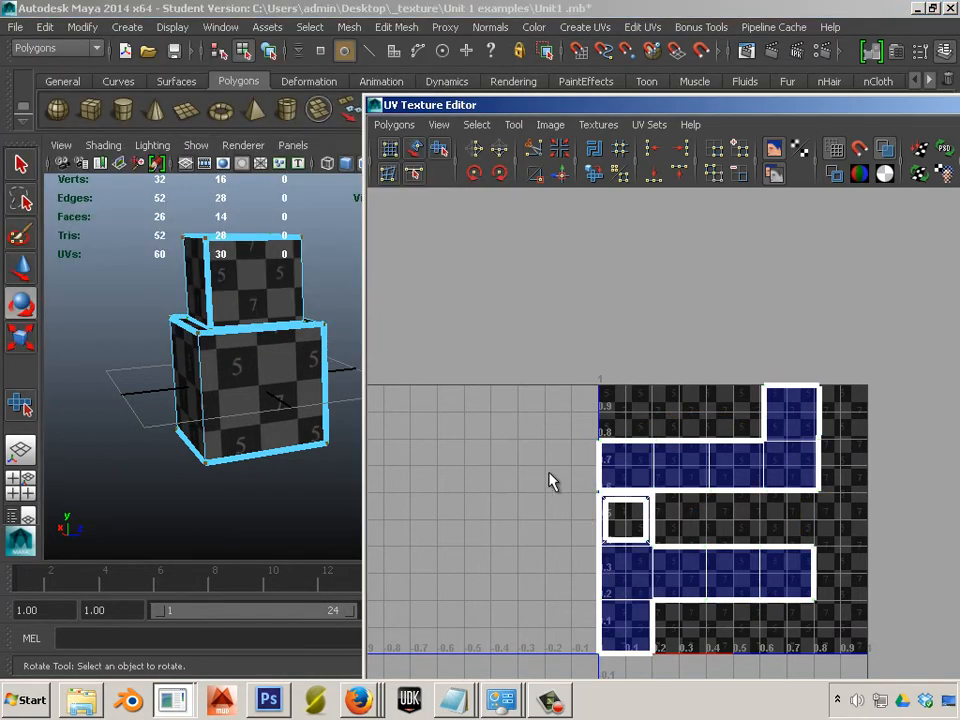
- Cut the UVs along the edge joining the small square ring to the first face of the lower UV strip
middle_click_drag(550, 472, 487, 407, "alt")
right_click_drag(487, 407, 543, 435, "alt")
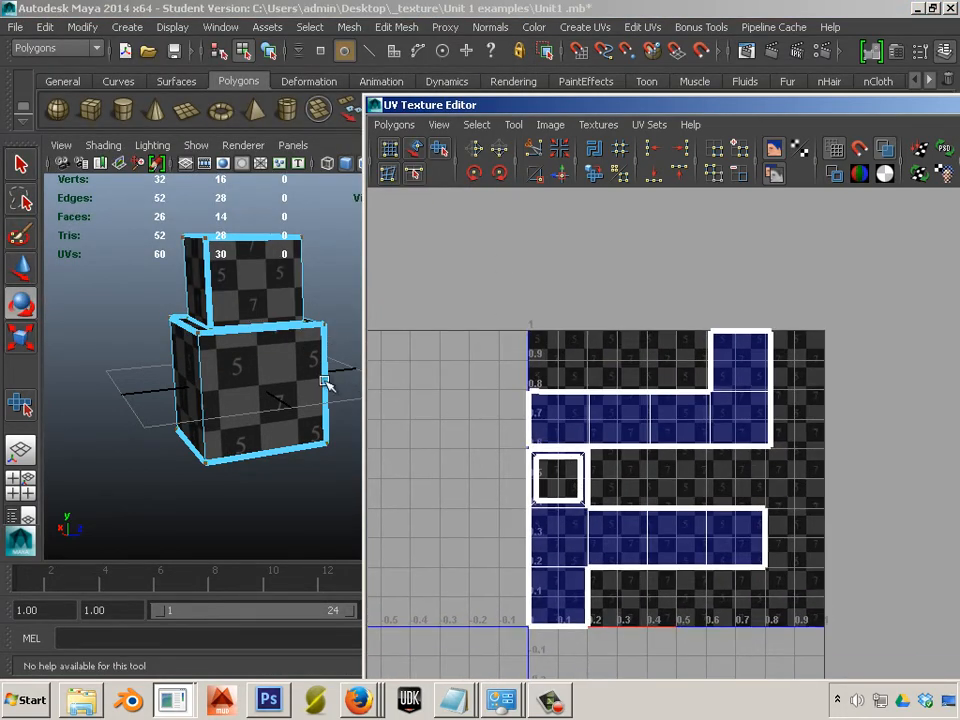
left_click_drag(499, 109, 652, 98)
left_click_drag(388, 345, 336, 358, "alt")
middle_click_drag(336, 358, 321, 435, "alt")
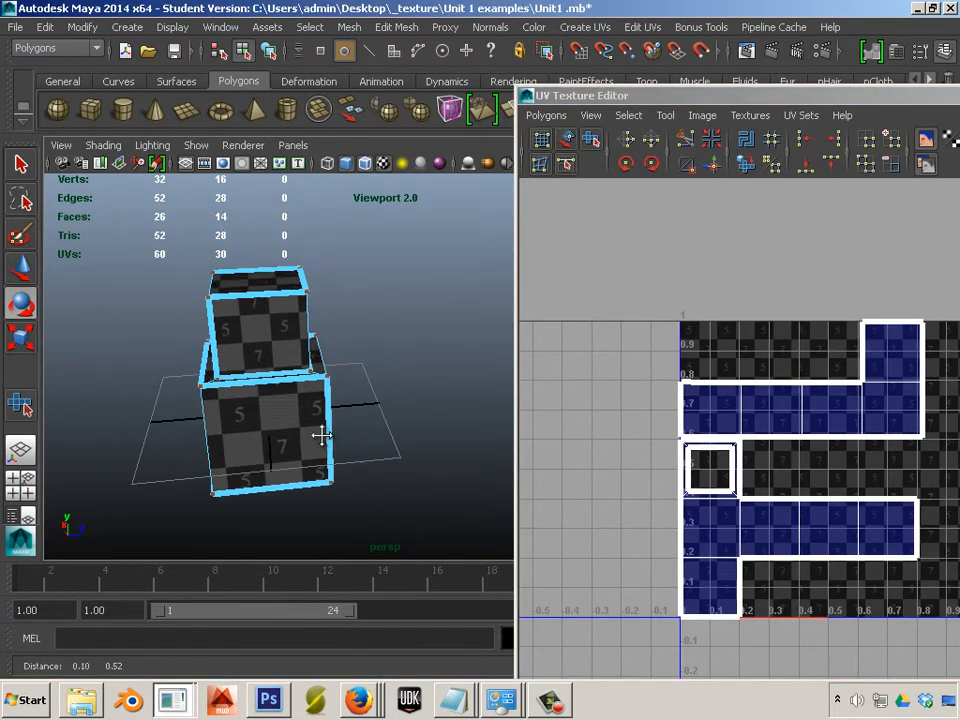
right_click_drag(321, 435, 622, 520, "alt")
middle_click_drag(659, 516, 604, 468, "alt")
right_click_drag(604, 468, 690, 497, "alt")
right_click(670, 483)
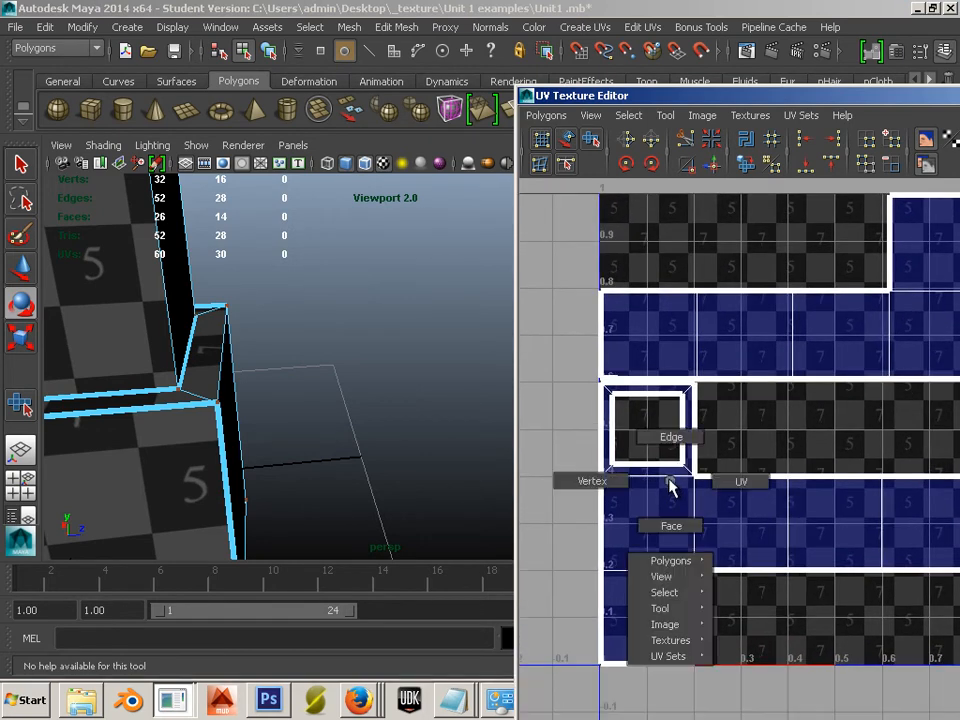
left_click(664, 437)
key("e")
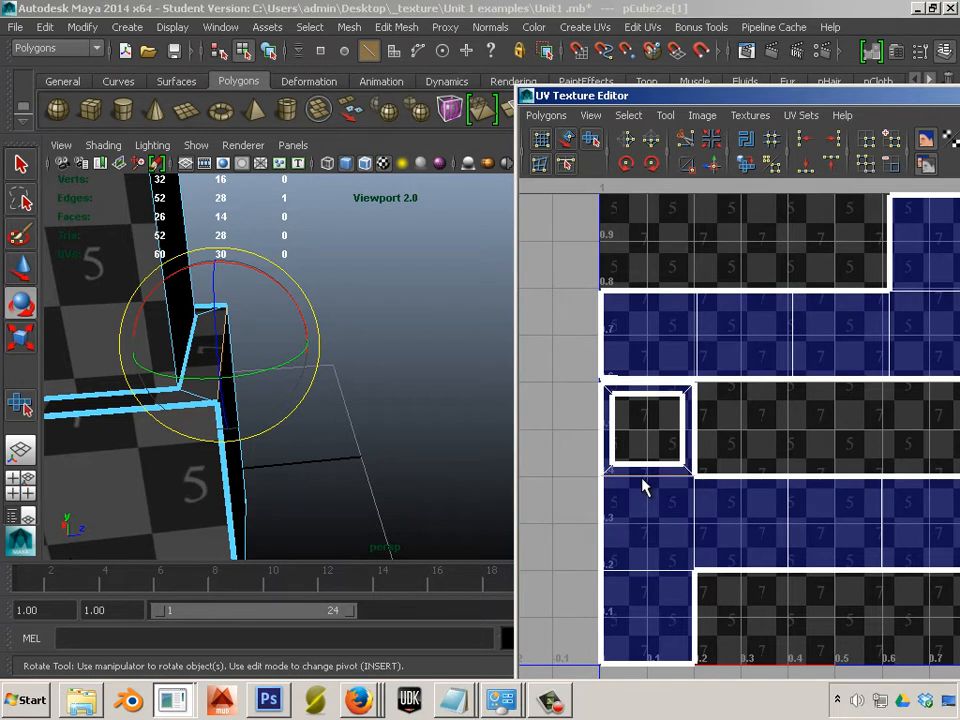
left_click(688, 140)
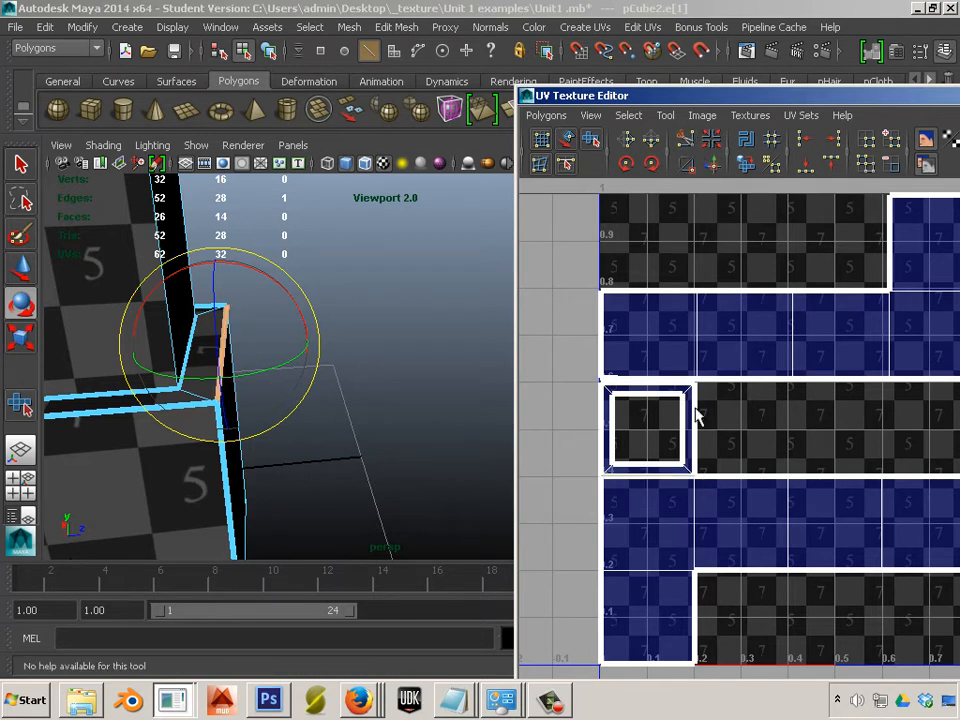
- Select the square ring's whole UV shell and move it outside the texture square, into the empty area beside it
right_click(685, 412)
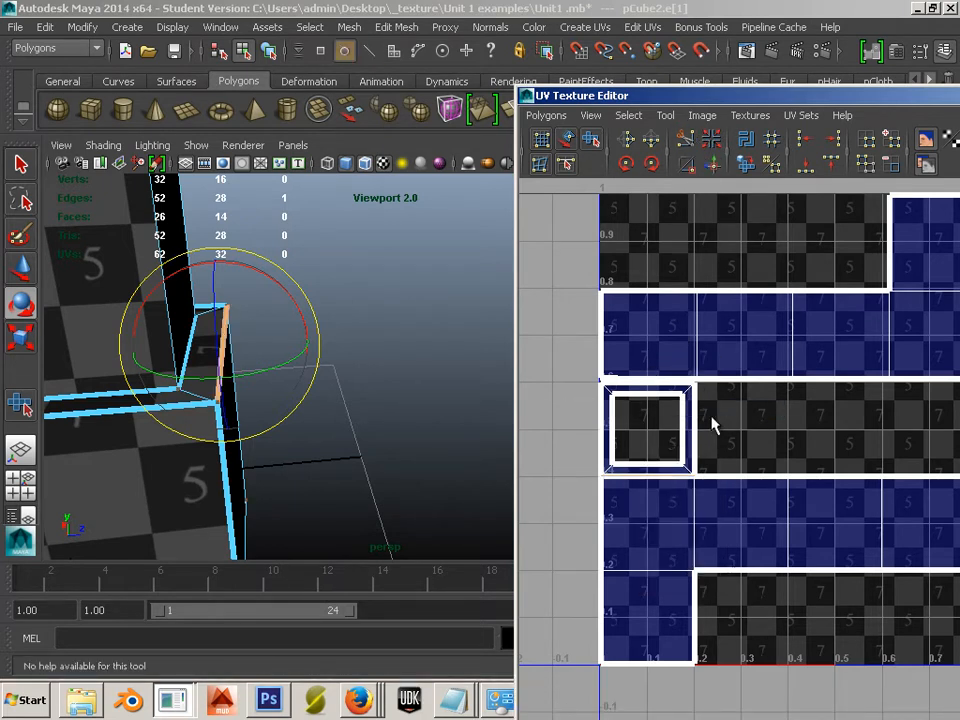
left_click(681, 394)
right_click(682, 396, "ctrl")
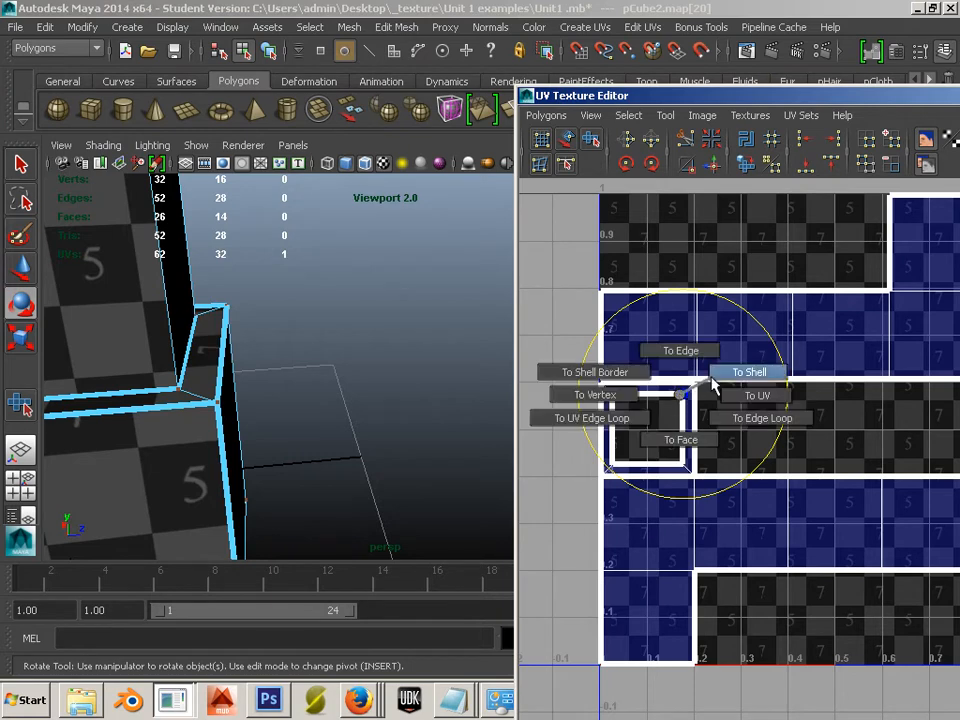
left_click(749, 372)
key("w")
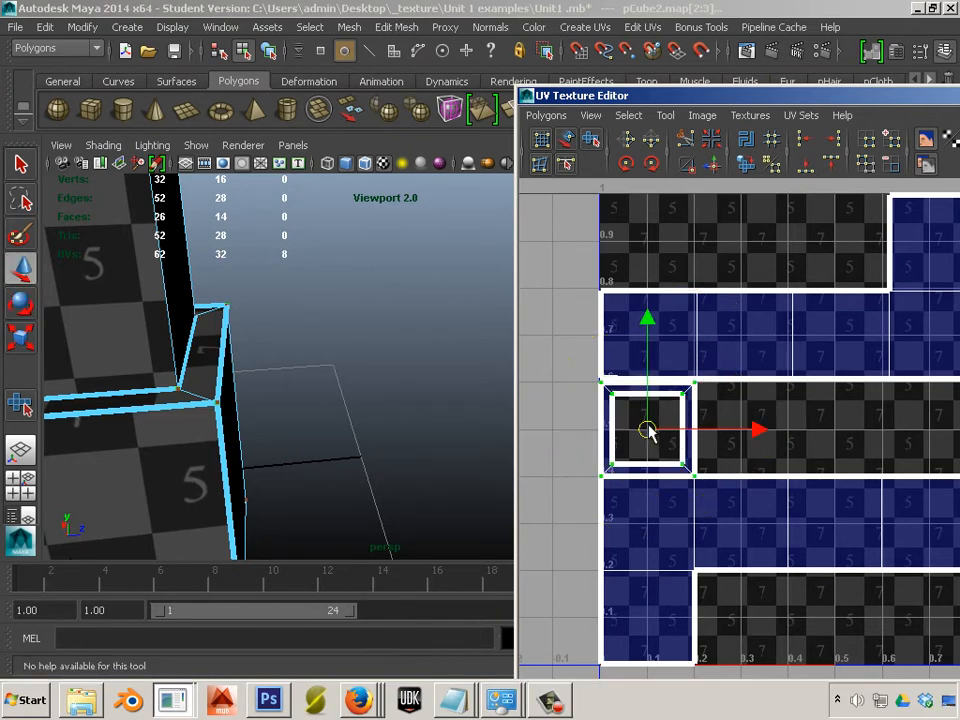
left_click_drag(649, 431, 491, 397)
- Select the lower outer edge of the detached ring to check which edge of the strip it matches
scroll(577, 416, "down", 1)
middle_click_drag(709, 449, 660, 420, "alt")
scroll(585, 405, "down", 1)
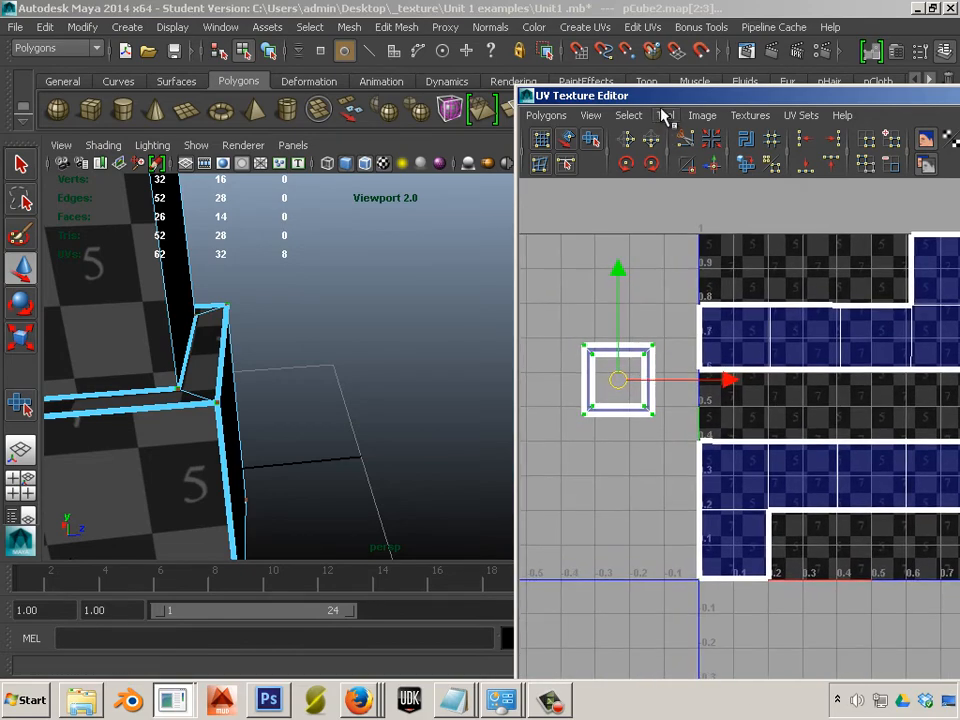
left_click_drag(458, 60, 433, 56)
scroll(495, 324, "up", 3)
middle_click_drag(568, 326, 782, 395, "alt")
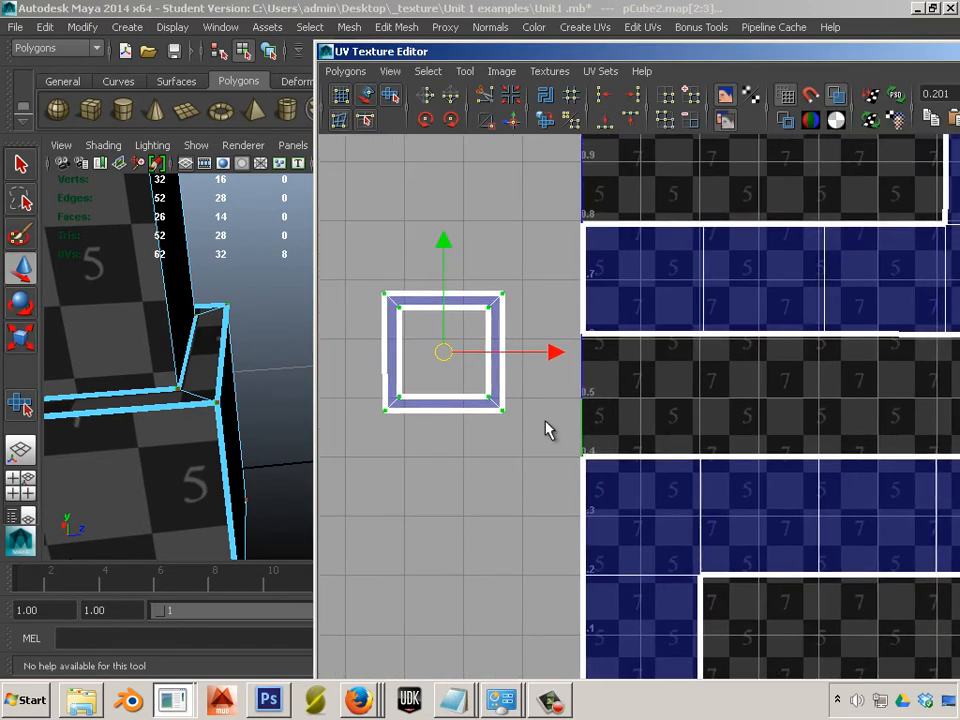
right_click_drag(514, 414, 525, 393)
left_click(459, 410)
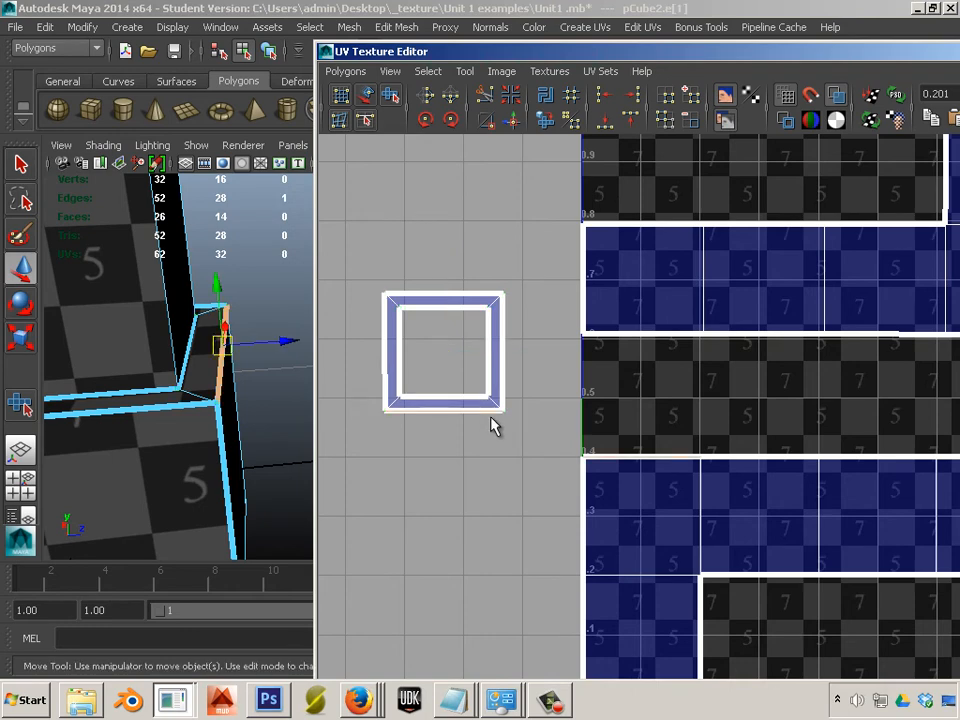
- Pick another outer edge of the ring and move and sew it onto the fourth face of the lower strip
scroll(668, 461, "down", 1)
middle_click_drag(755, 476, 702, 471, "alt")
left_click_drag(392, 357, 411, 373)
middle_click_drag(594, 444, 530, 438, "alt")
left_click(513, 119)
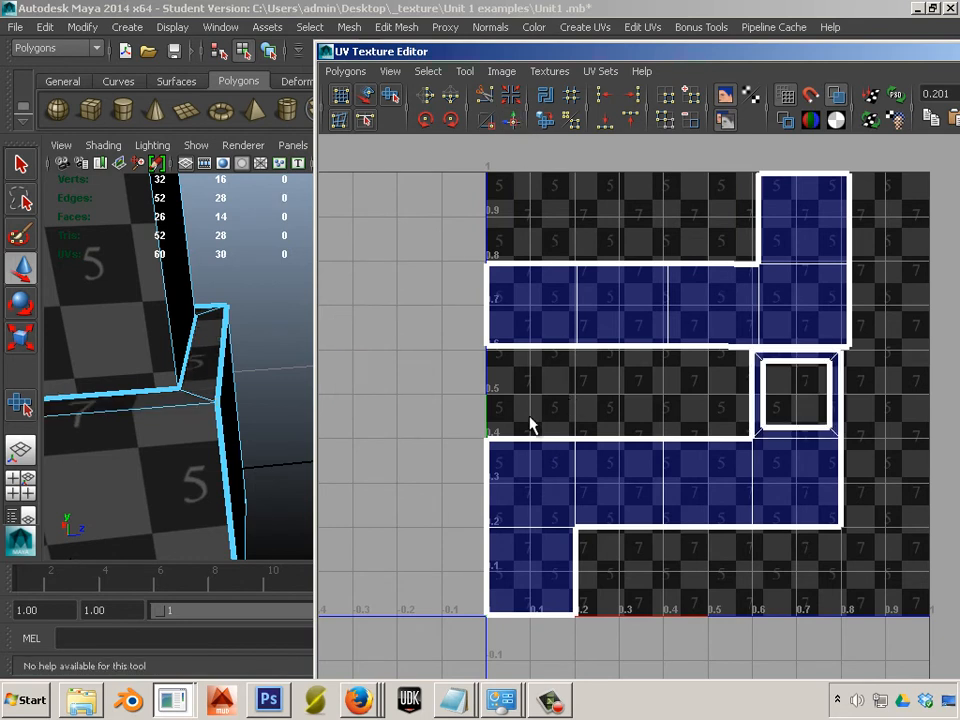